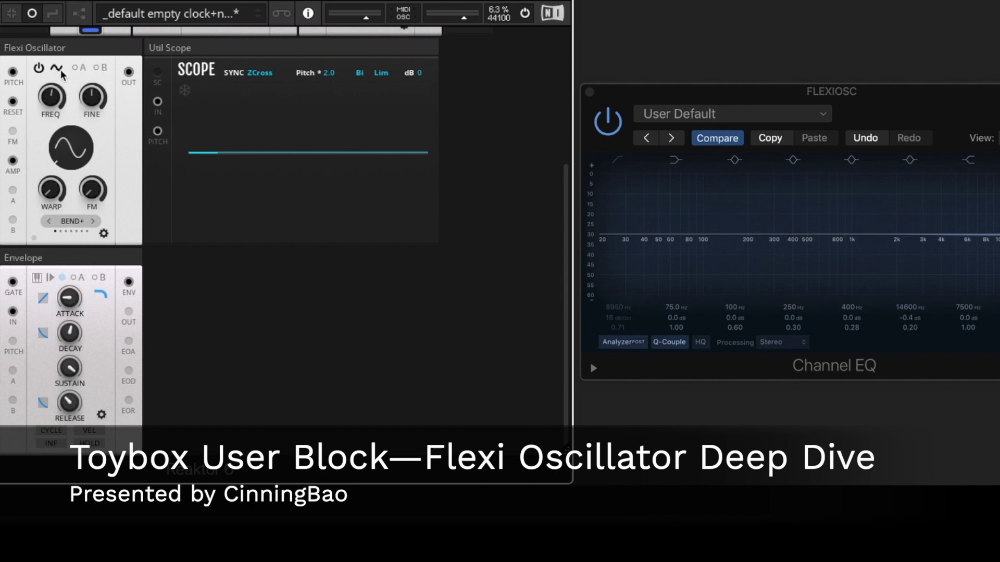
Set the Flexi Oscillator's pitch mode to Key Track and read the block's description of warp and synchronisation modes
left_click(55, 68)
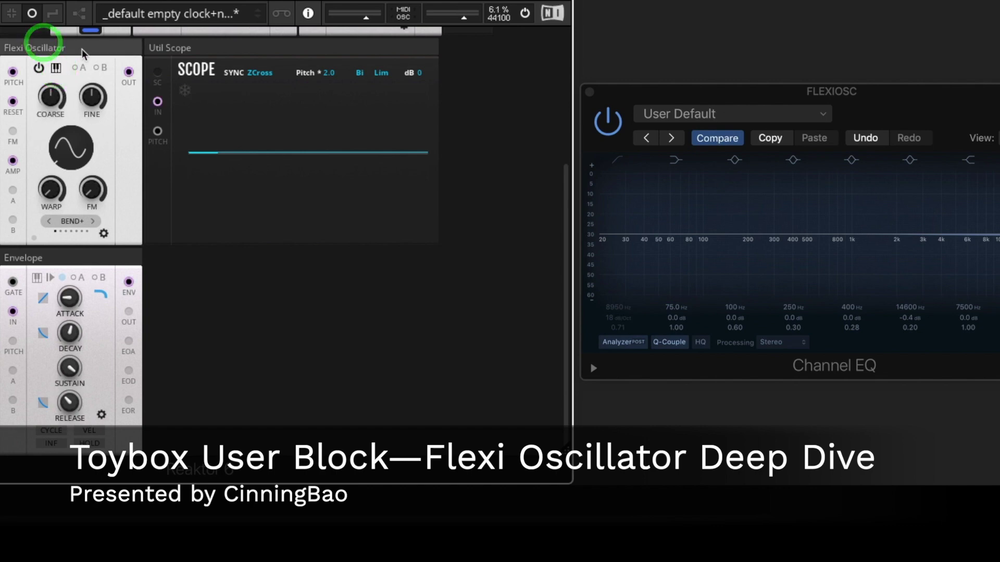
mouse_move(83, 52)
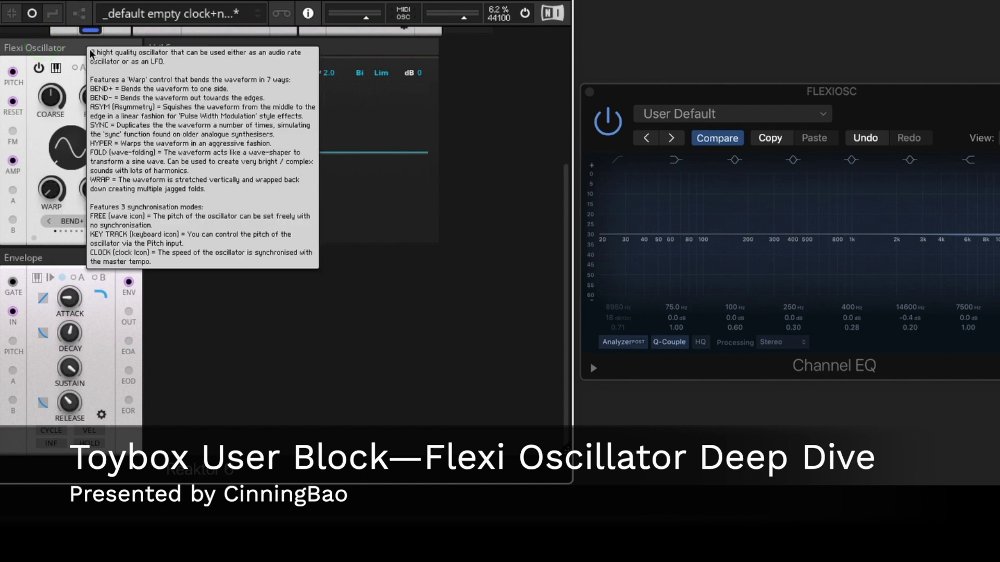
mouse_move(159, 50)
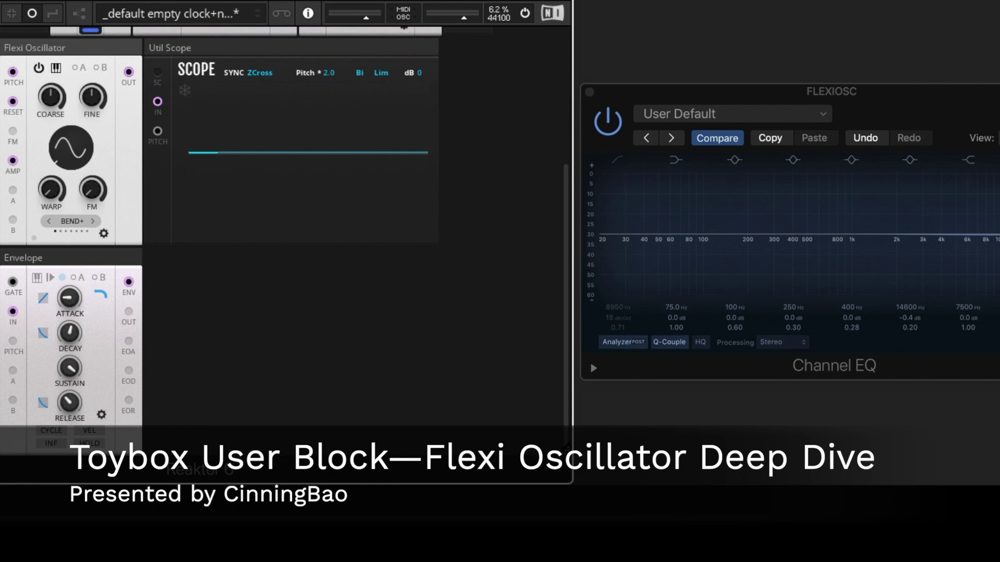
scroll(460, 141, "up", 4)
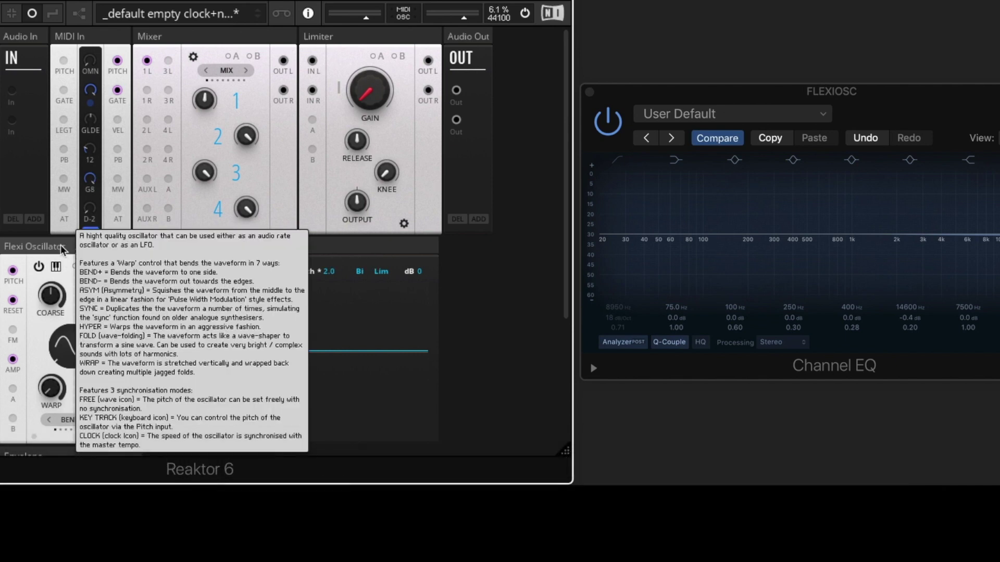
left_click(51, 248)
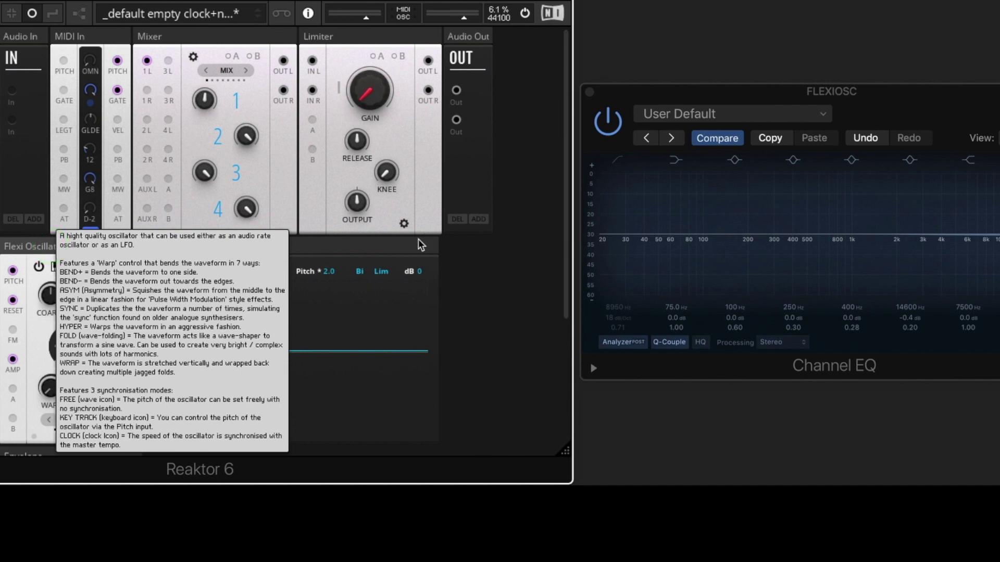
mouse_move(419, 241)
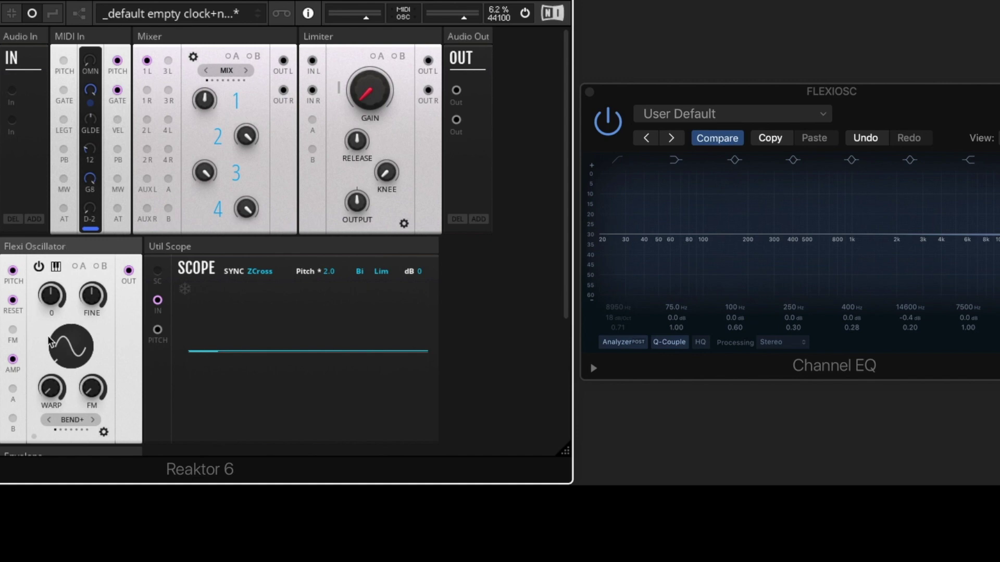
Switch the Flexi Oscillator off and on again
left_click_drag(76, 288, 86, 367)
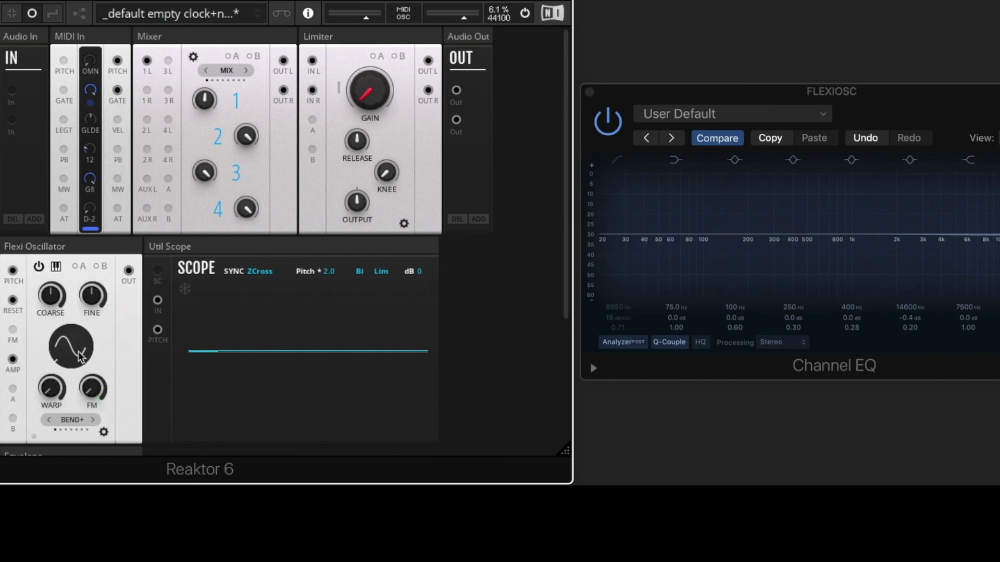
left_click(85, 265)
left_click(77, 309)
left_click_drag(77, 321, 105, 419)
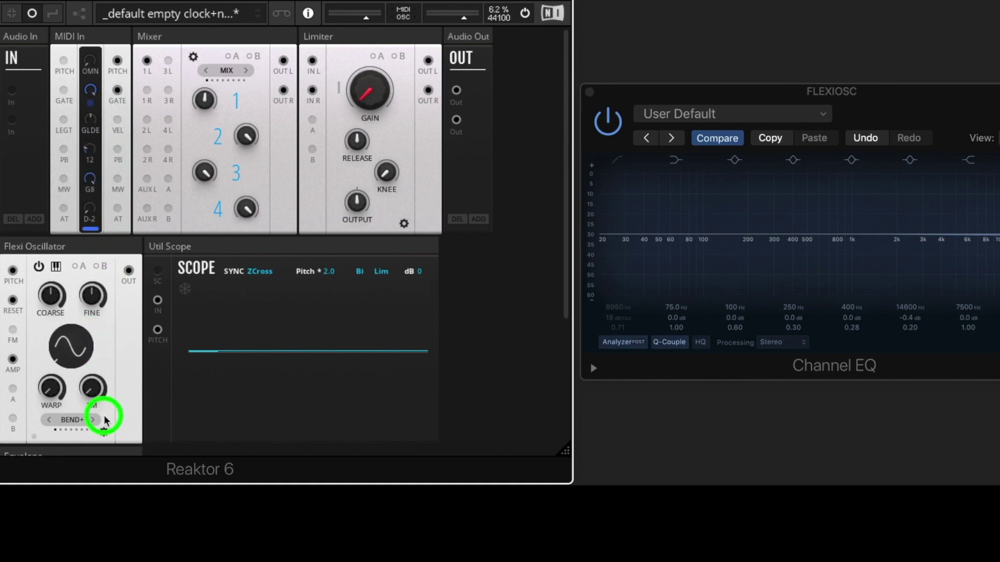
left_click(39, 271)
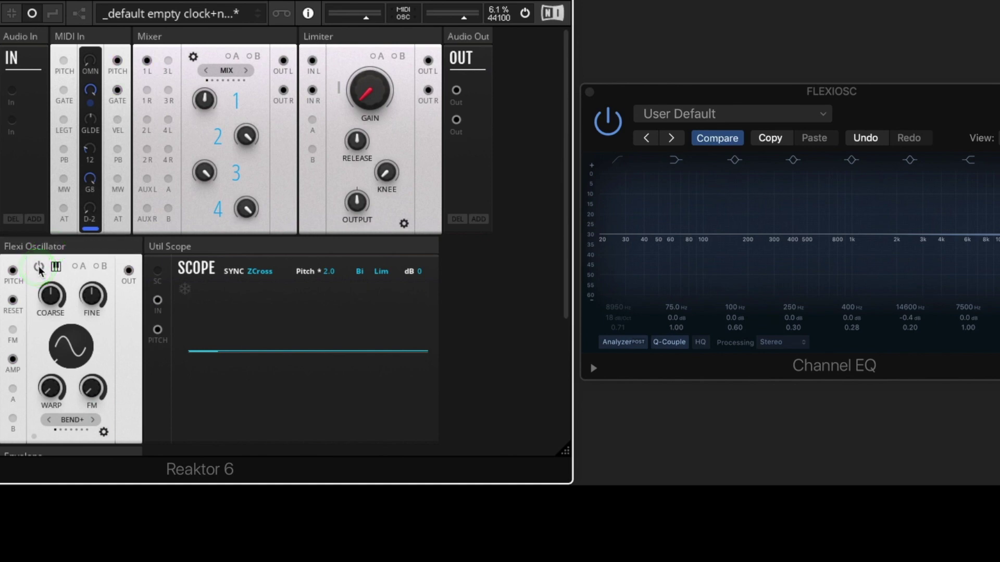
left_click(39, 271)
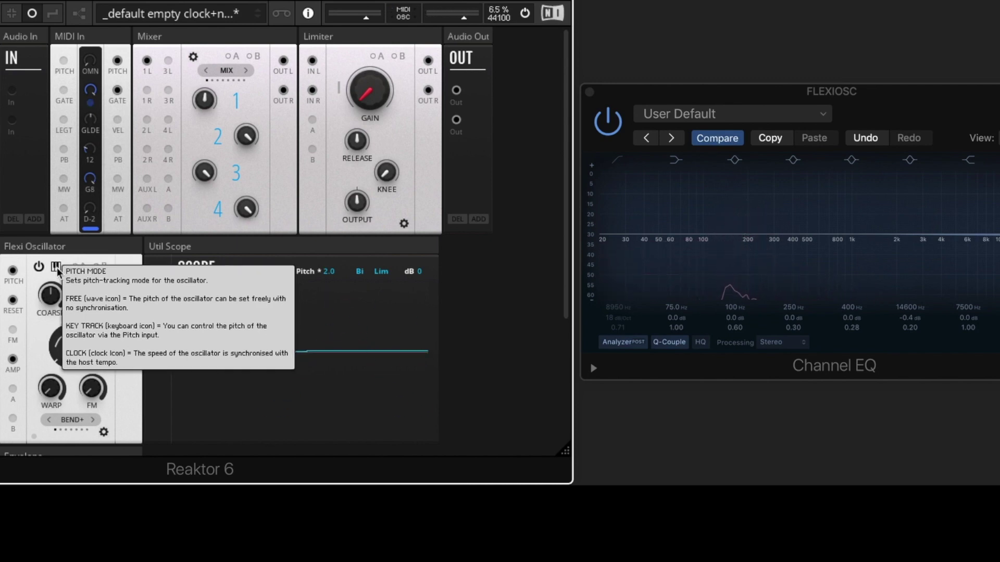
Try the Clock pitch mode with the Asym and Sync warp modes, adjusting the warp amount to 44.5
left_click(56, 267)
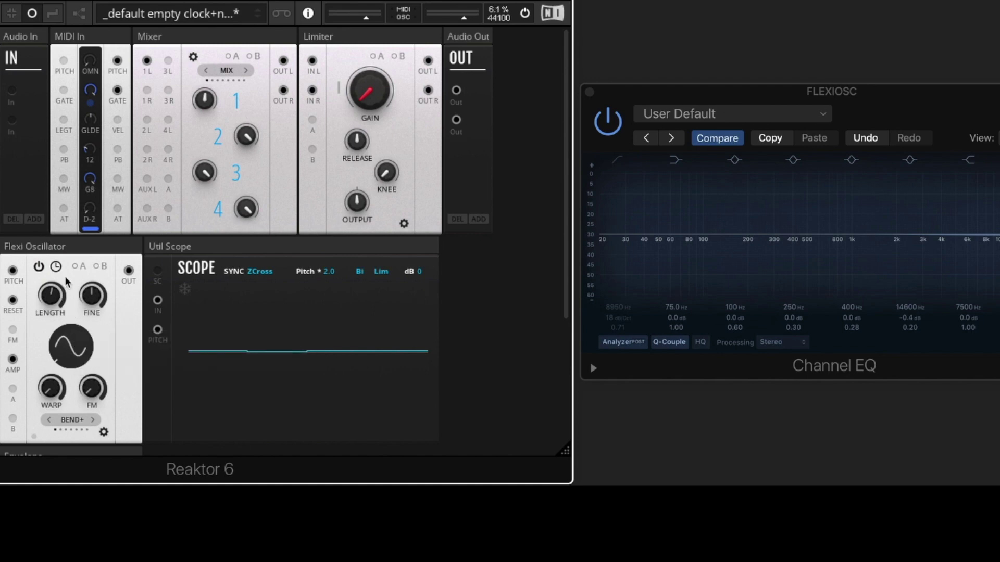
left_click_drag(77, 344, 52, 255)
left_click(92, 419)
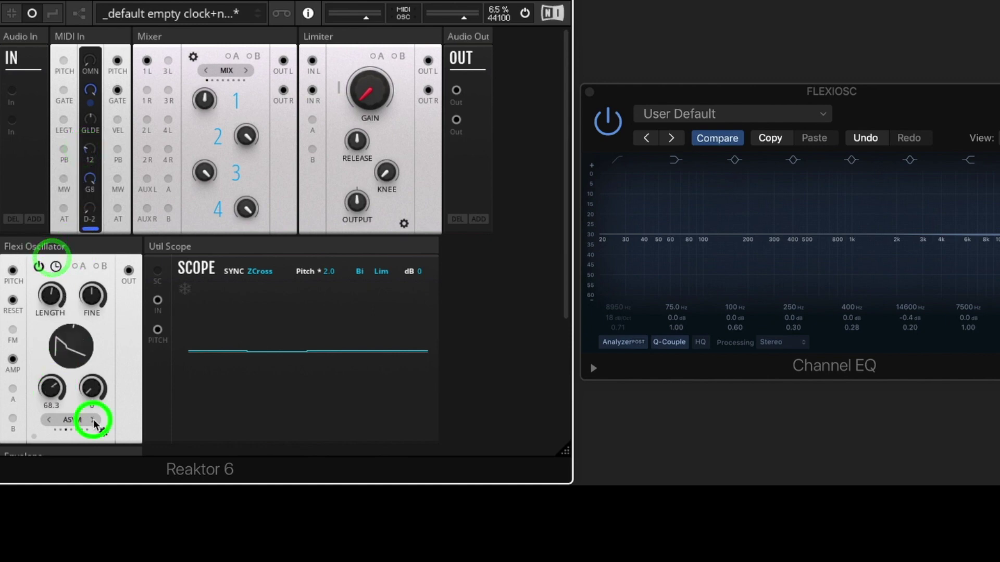
left_click(93, 419)
left_click(92, 419)
left_click(48, 448)
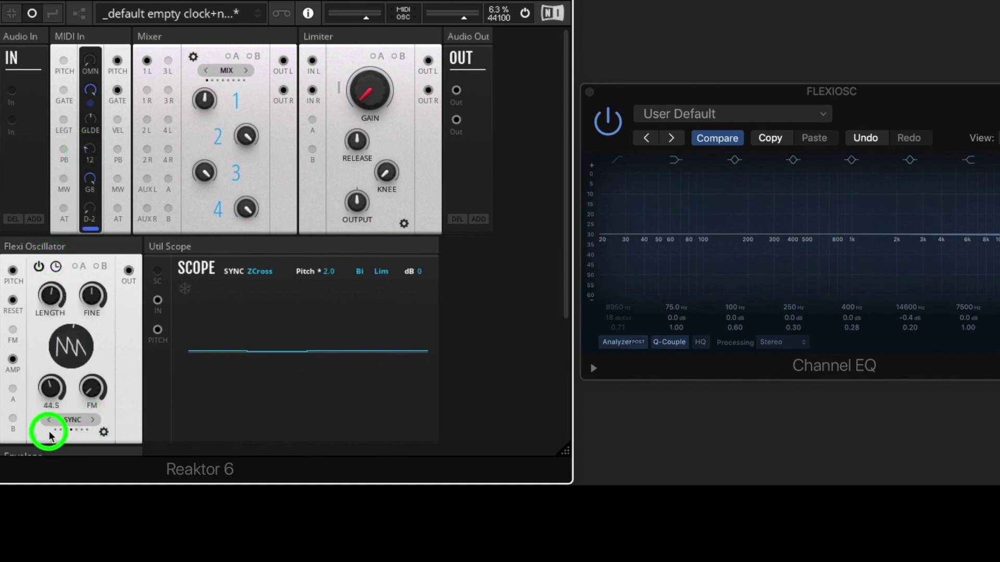
mouse_move(95, 388)
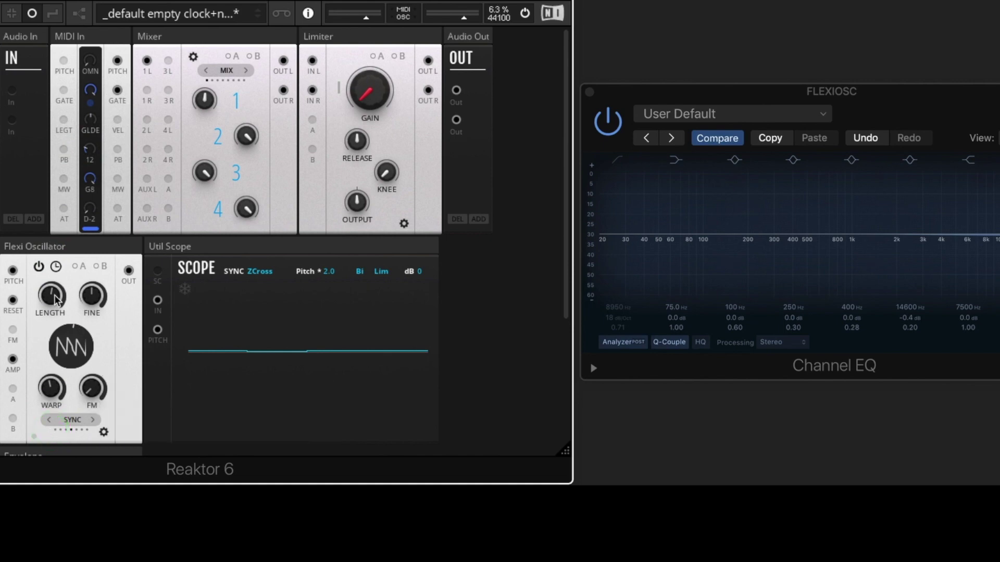
mouse_move(52, 306)
Set the Flexi Oscillator's warp mode to Wrap and reduce its warp amount to the minimum
left_click(47, 423)
left_click(46, 423)
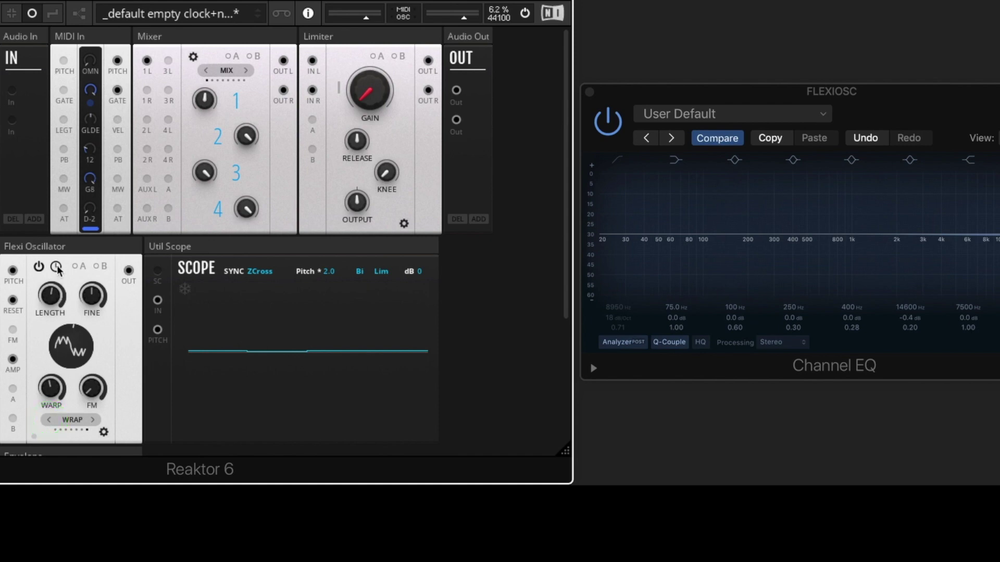
left_click_drag(58, 388, 68, 396)
Sweep the Flexi Oscillator's frequency in Free pitch mode and restore the Key Track mode
left_click(56, 267)
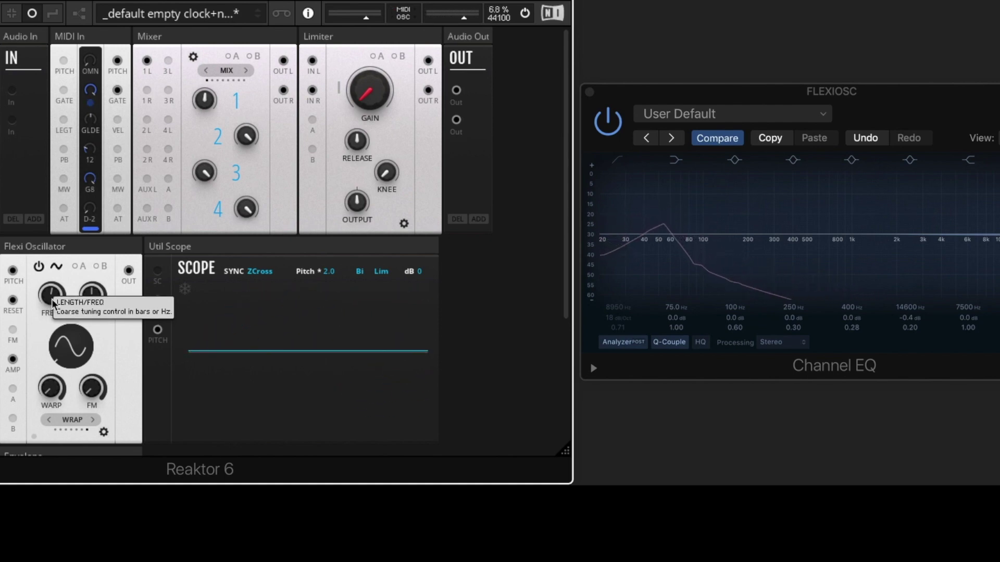
left_click_drag(53, 303, 60, 217)
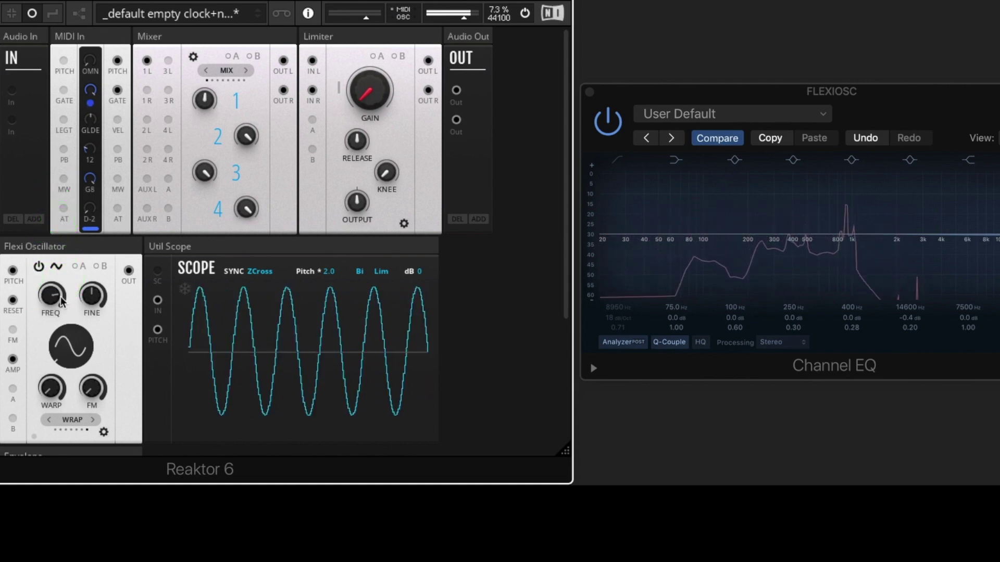
mouse_move(60, 302)
left_mouse_down()
mouse_move(45, 301)
mouse_move(48, 348)
mouse_move(50, 313)
left_mouse_up()
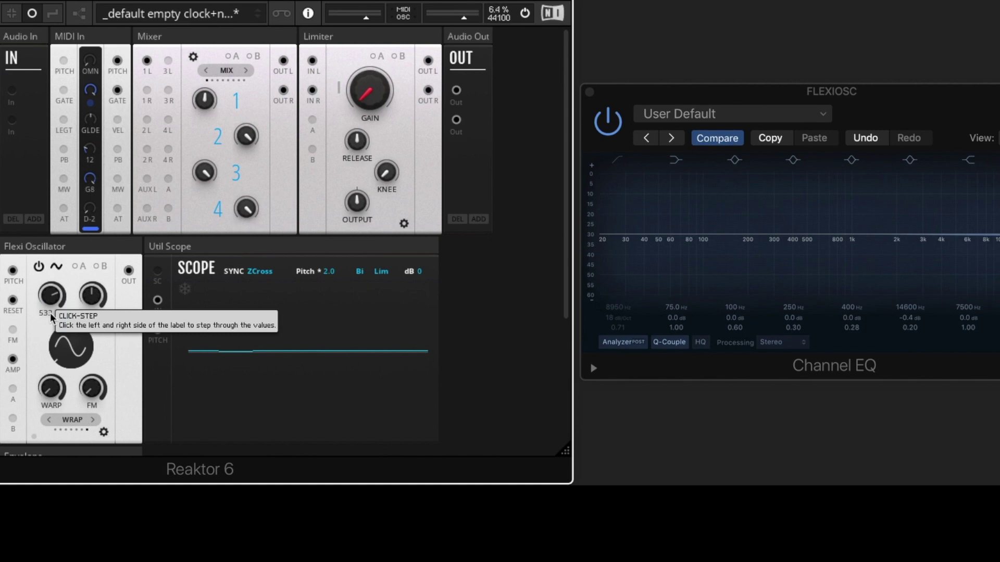
left_click_drag(50, 313, 56, 240)
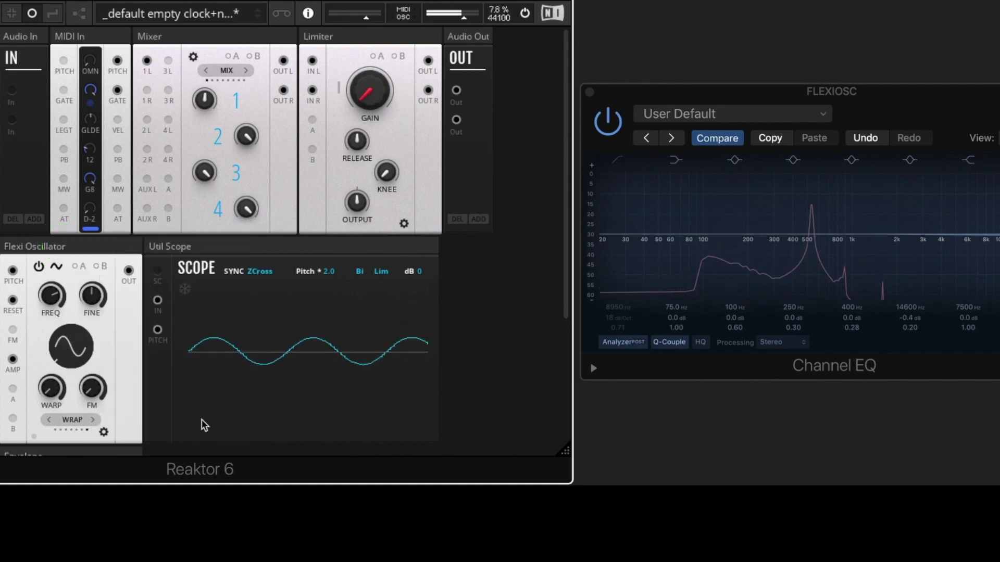
left_click(59, 268)
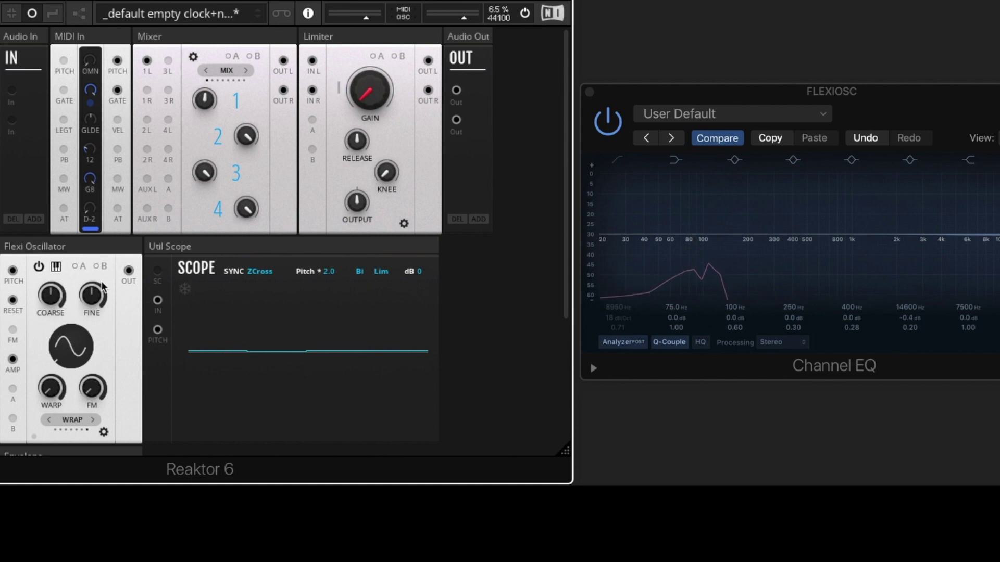
Examine the Flexi Oscillator's modulation sliders for inputs A and B and glance at its options page
left_click(78, 266)
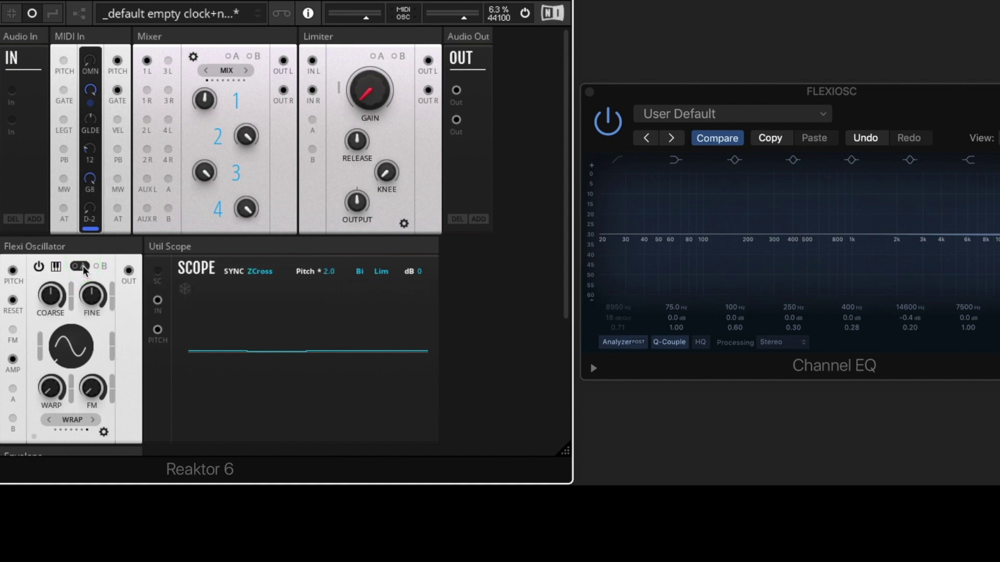
left_click(83, 268)
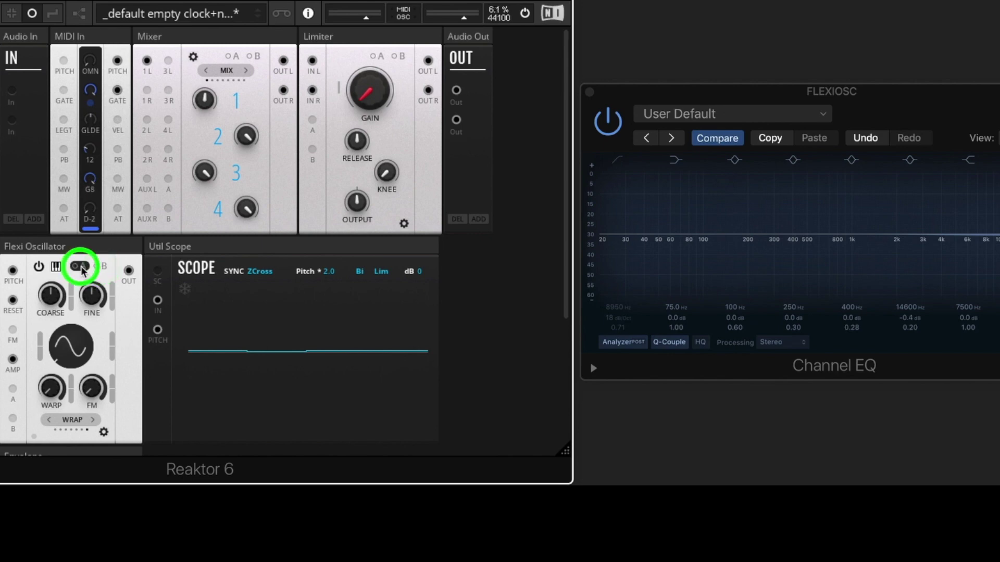
left_click(80, 266)
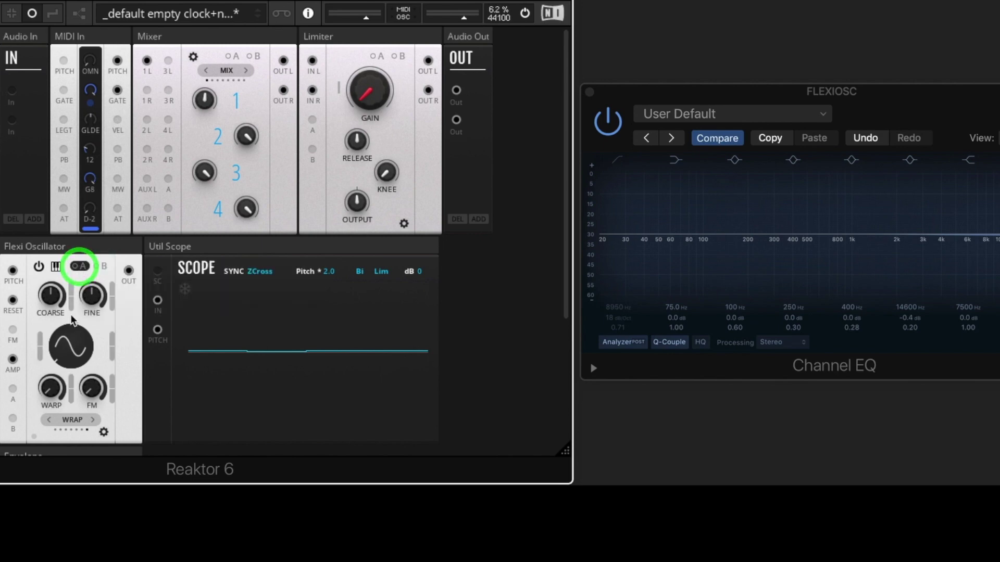
left_click(85, 267)
left_click(100, 266)
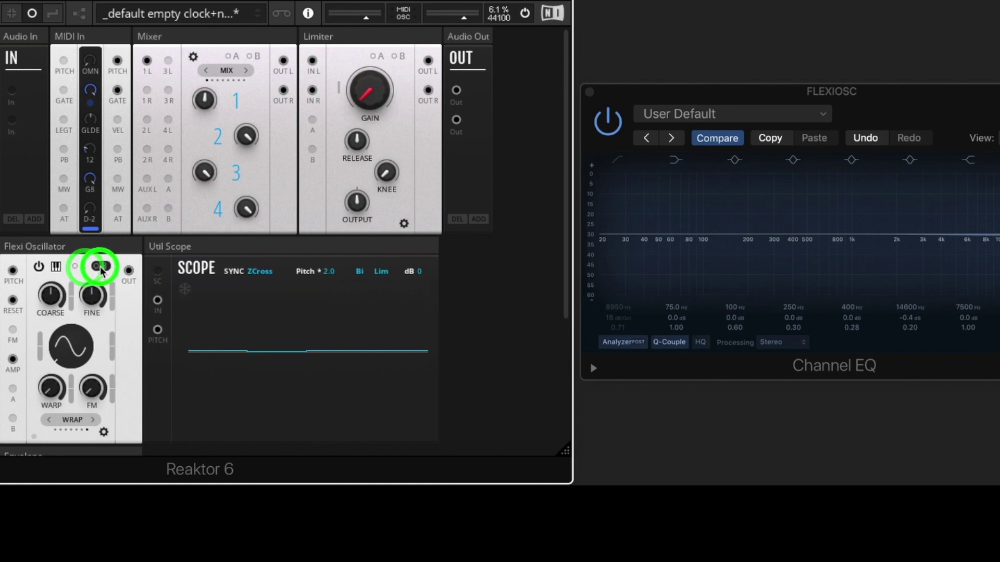
left_click(104, 433)
left_click(104, 433)
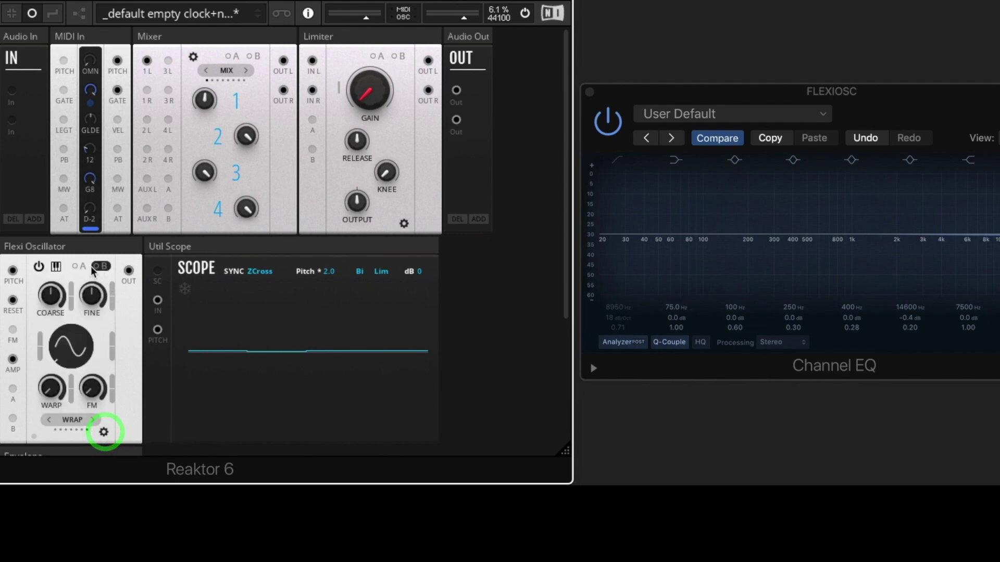
left_click(97, 267)
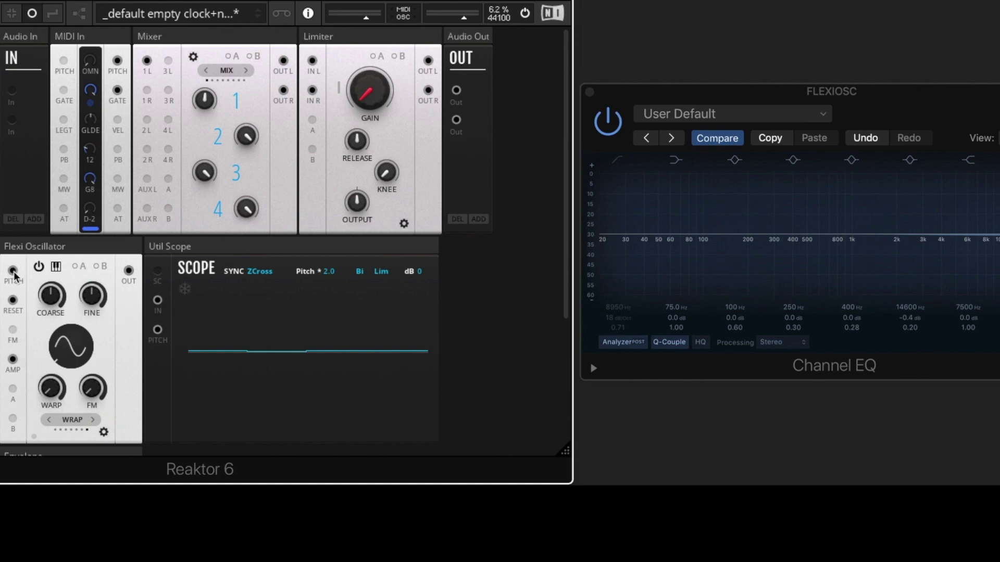
Examine which ports the MIDI In and Flexi Oscillator blocks are connected to, including pitch, reset and amp
left_click(74, 243)
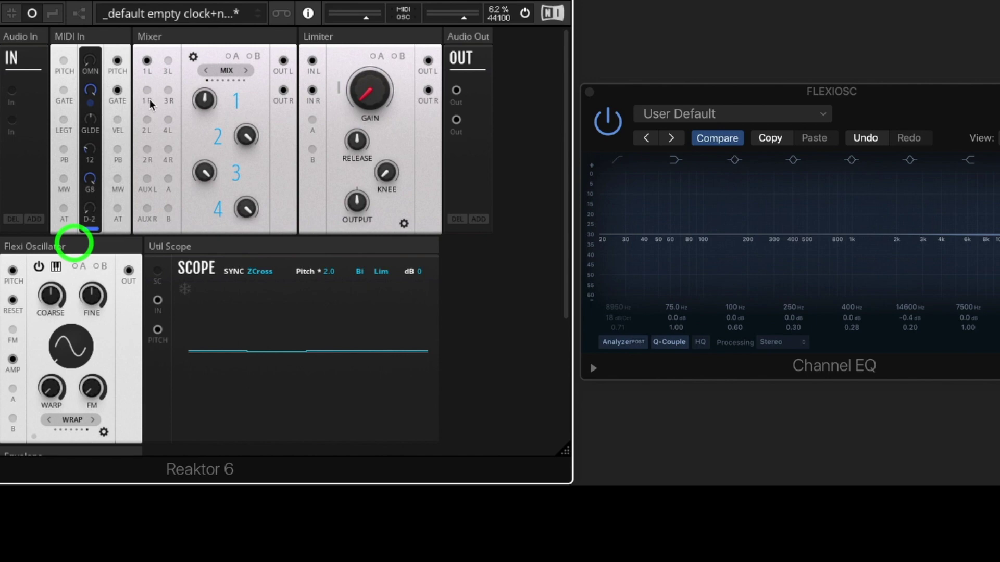
left_click(103, 37)
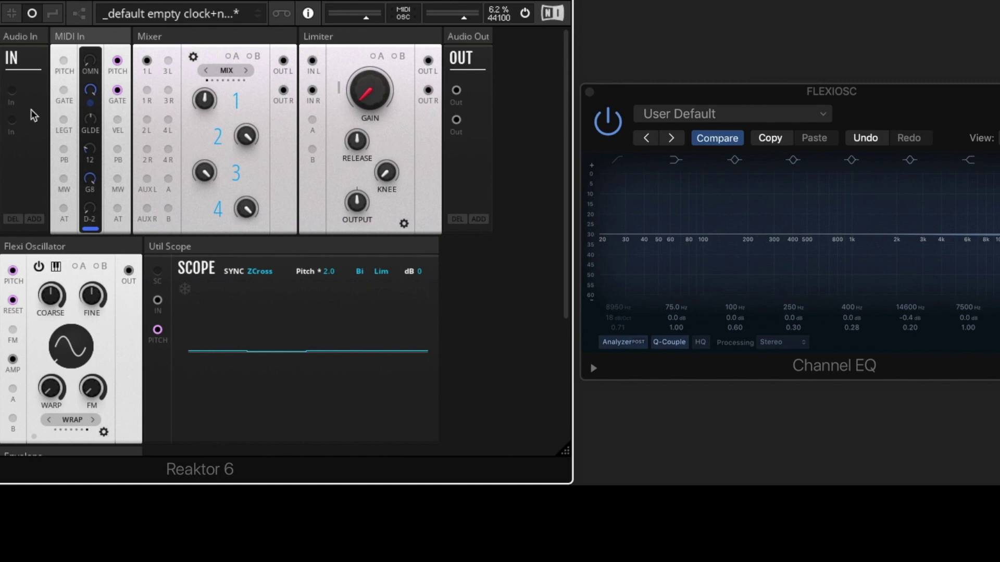
left_click(3, 102)
left_click_drag(1, 104, 2, 138)
left_click(28, 247)
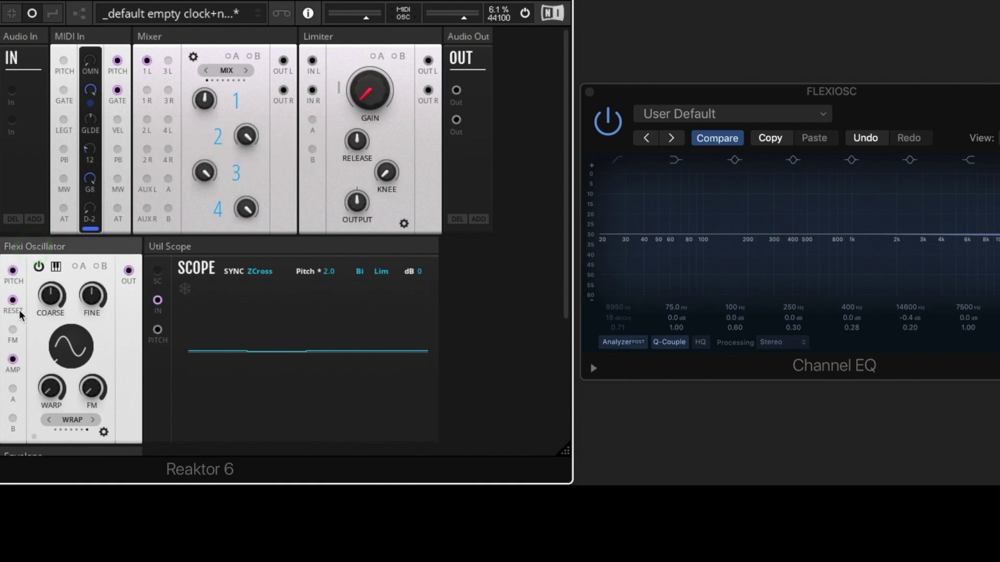
left_click(99, 38)
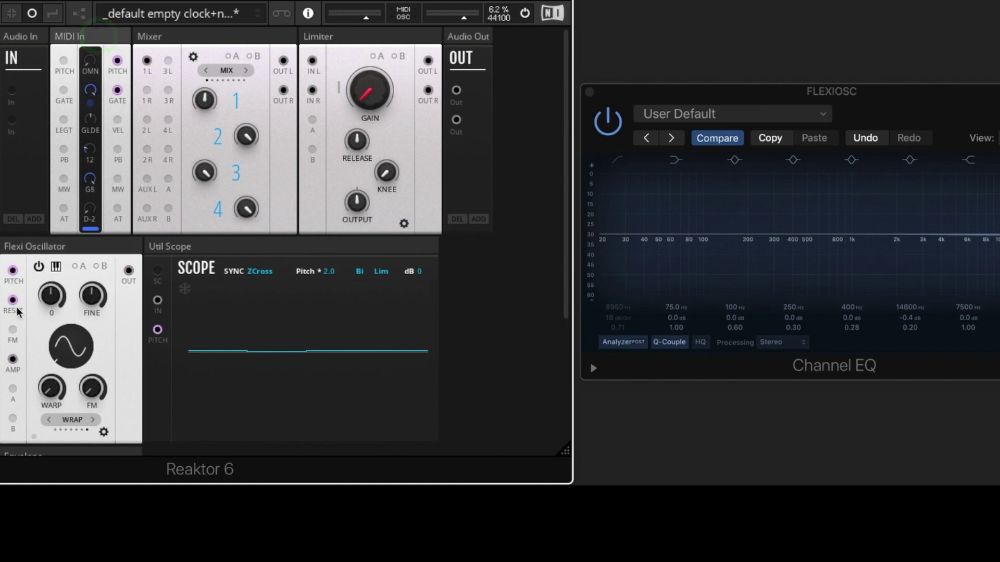
left_click(26, 250)
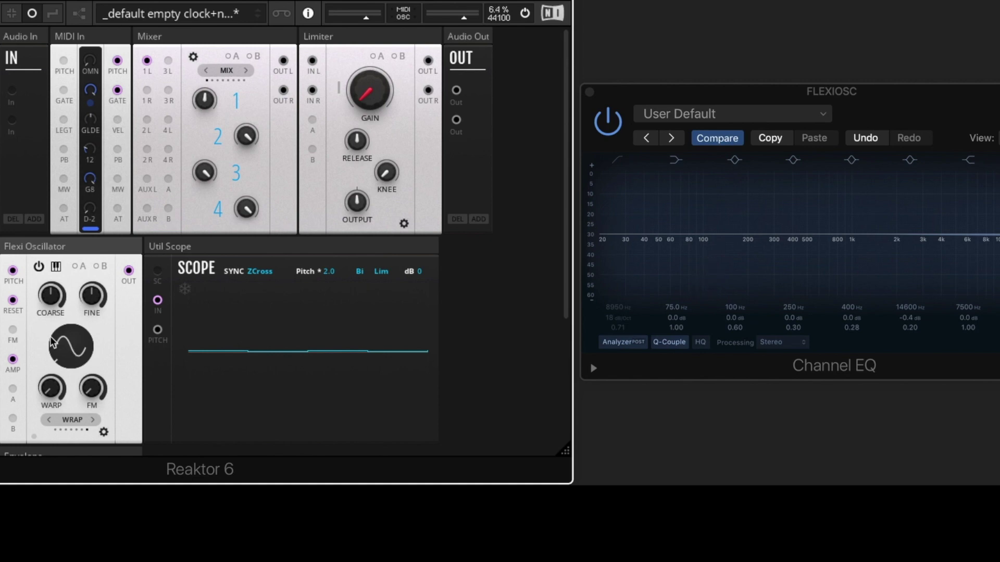
scroll(52, 341, "down", 5)
scroll(52, 341, "up", 5)
Step the Flexi Oscillator's FM mode through to F REC and back to Phase, and return to the main controls
left_click(104, 433)
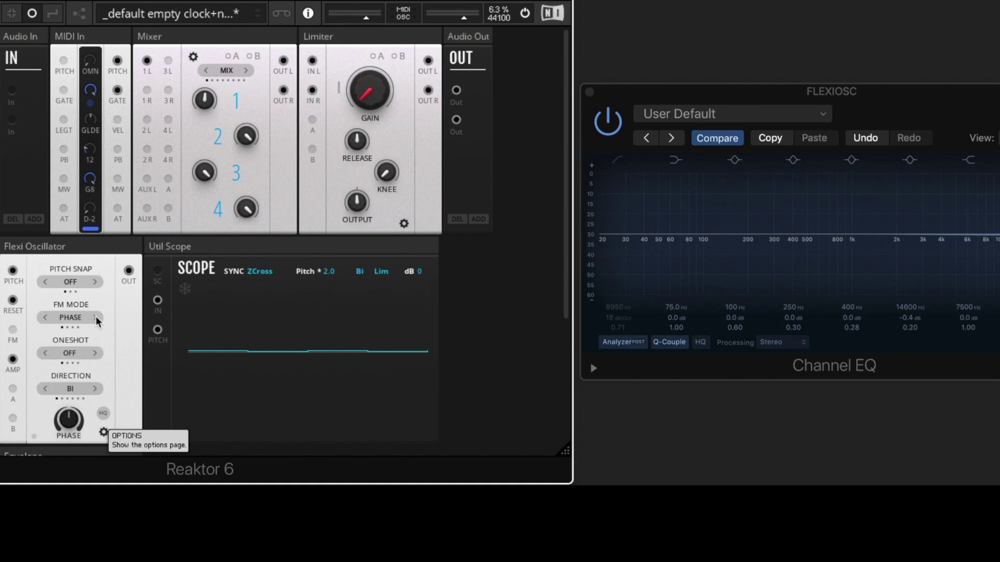
left_click(96, 316)
left_click(95, 316)
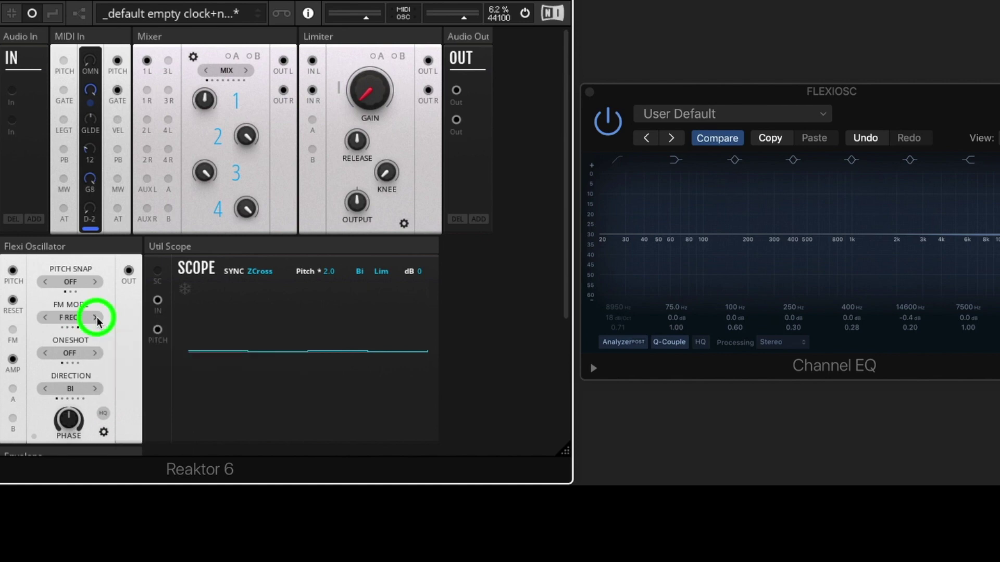
left_click(103, 433)
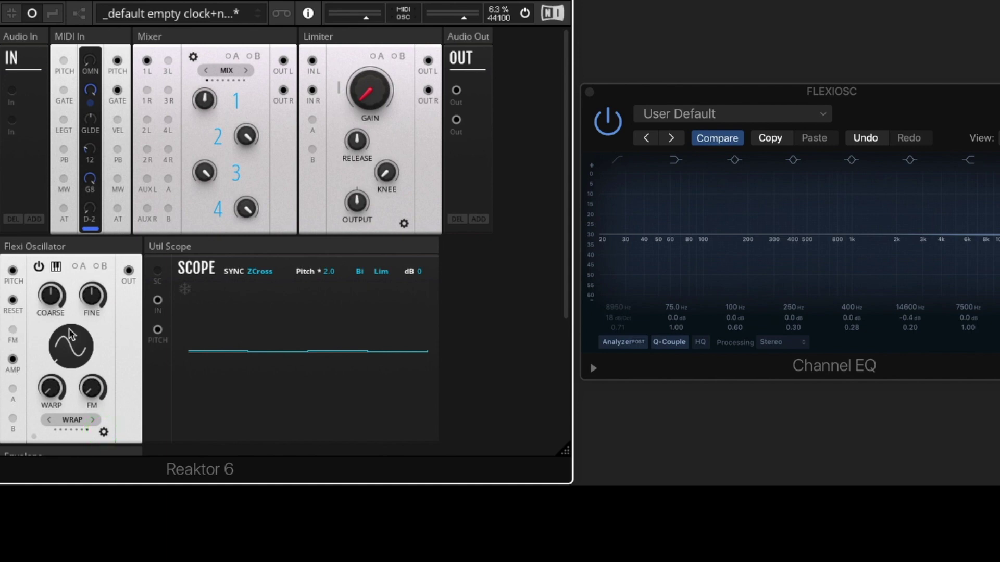
Sweep the Flexi Oscillator's coarse tuning with Pitch Snap off, after a glance at the options page
left_click(103, 432)
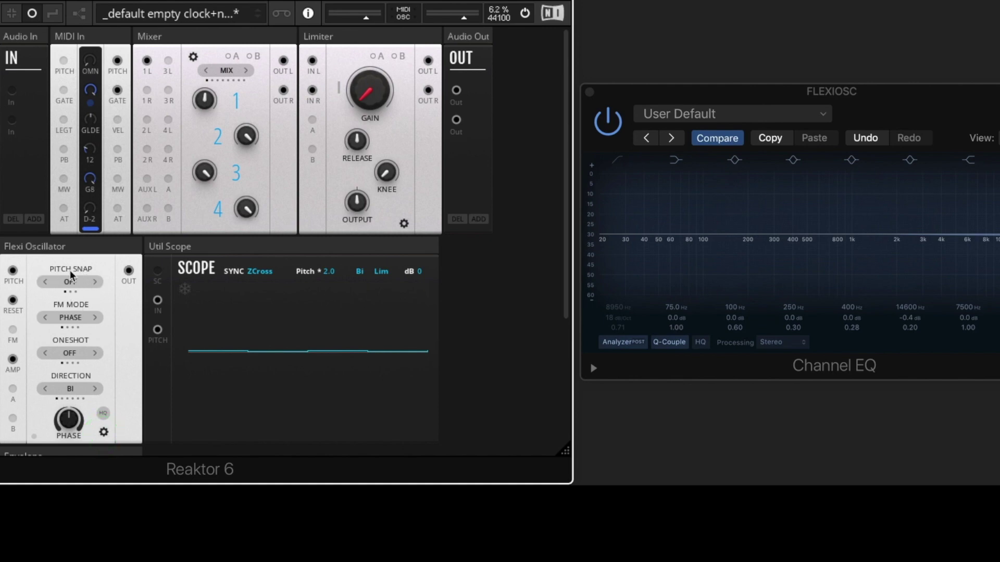
left_click(104, 432)
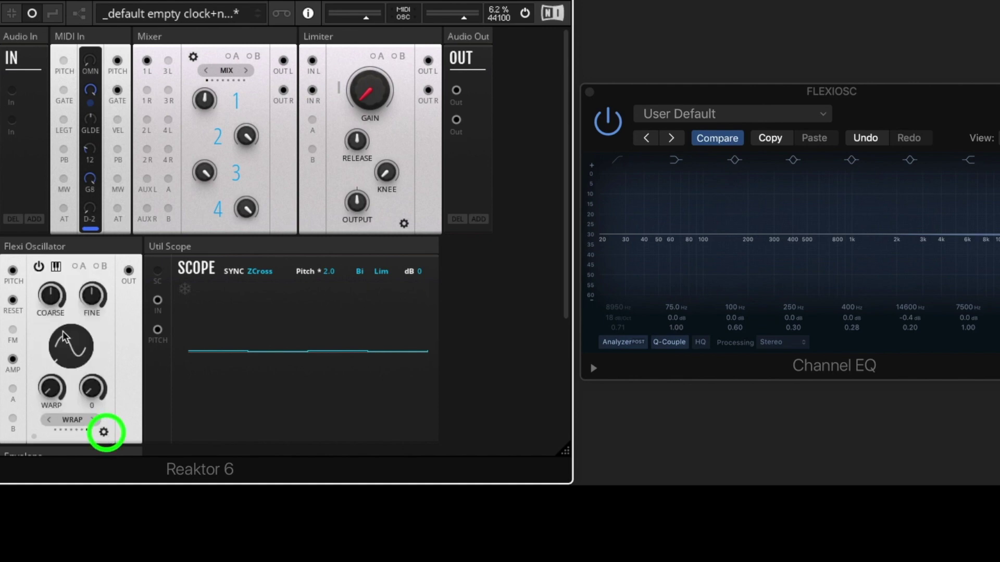
left_click(51, 292)
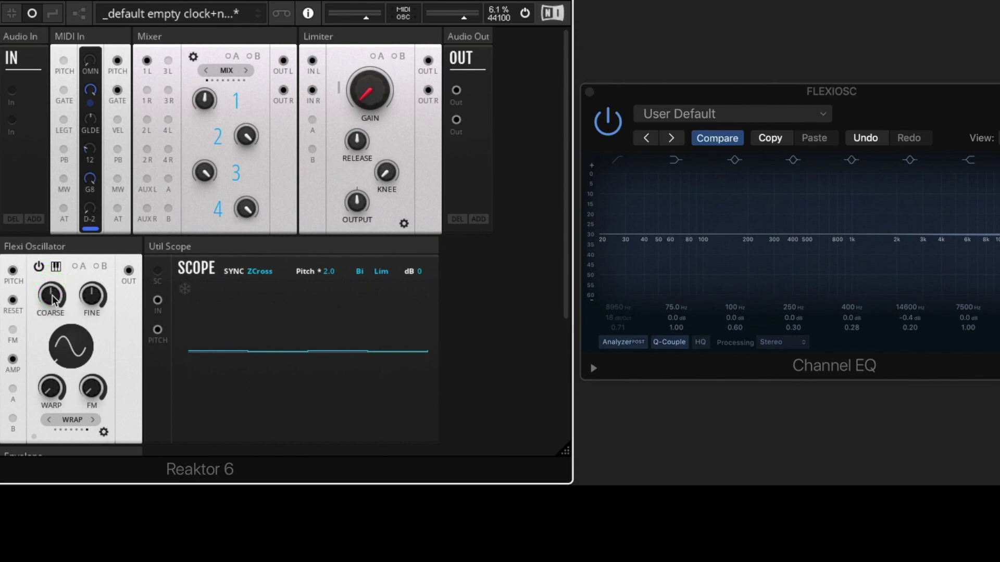
left_click_drag(54, 298, 56, 253)
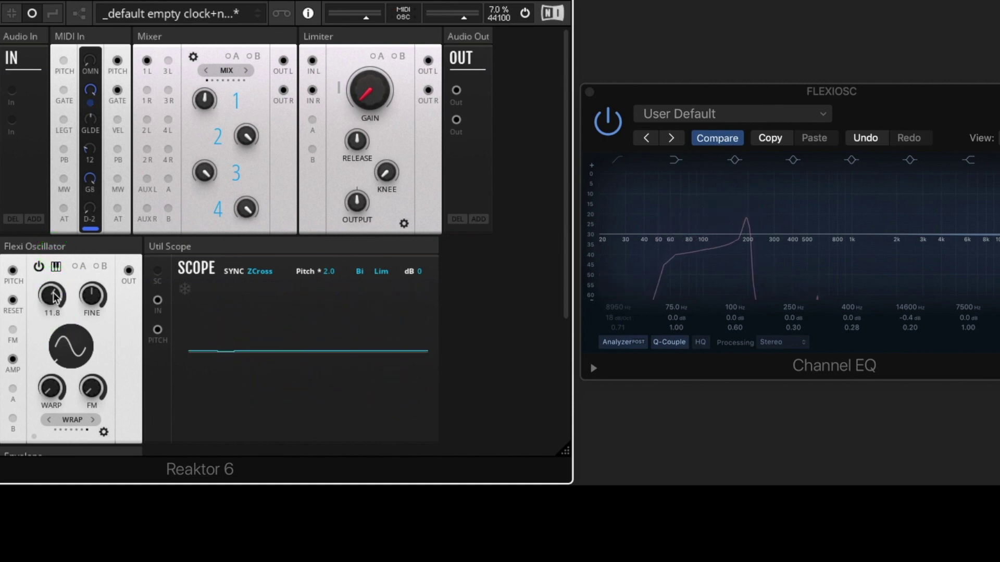
left_click_drag(56, 297, 55, 312)
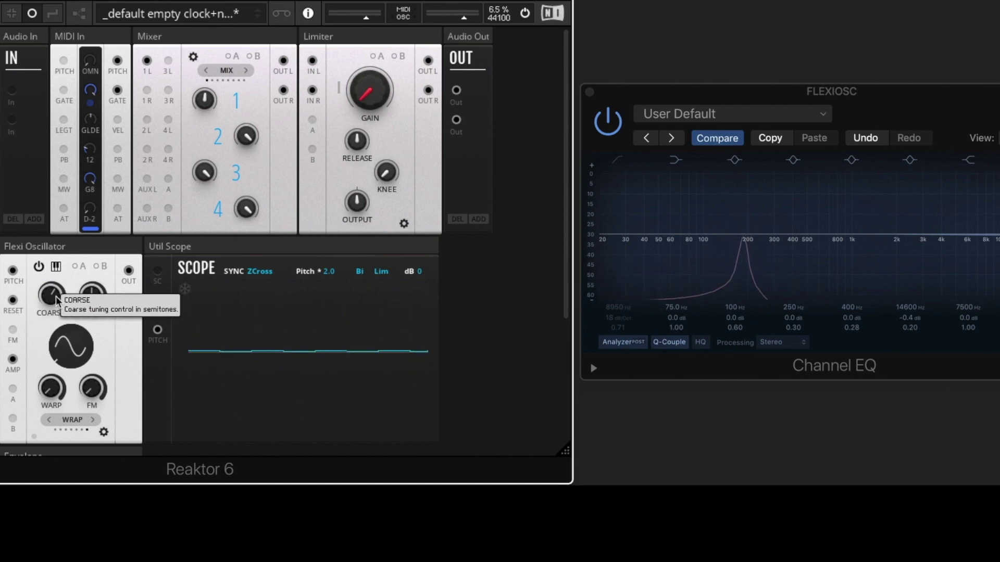
left_click(56, 301)
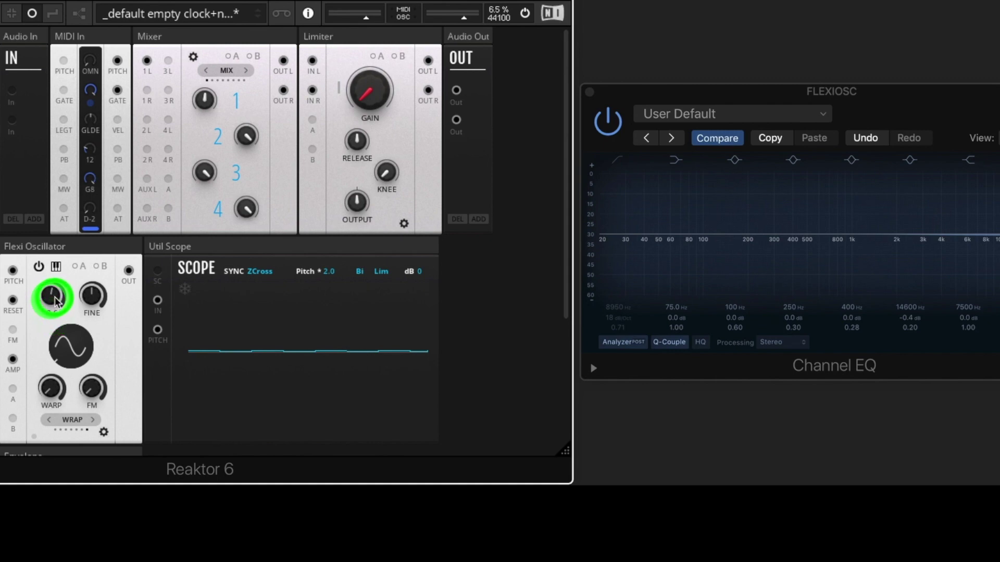
left_click(56, 267)
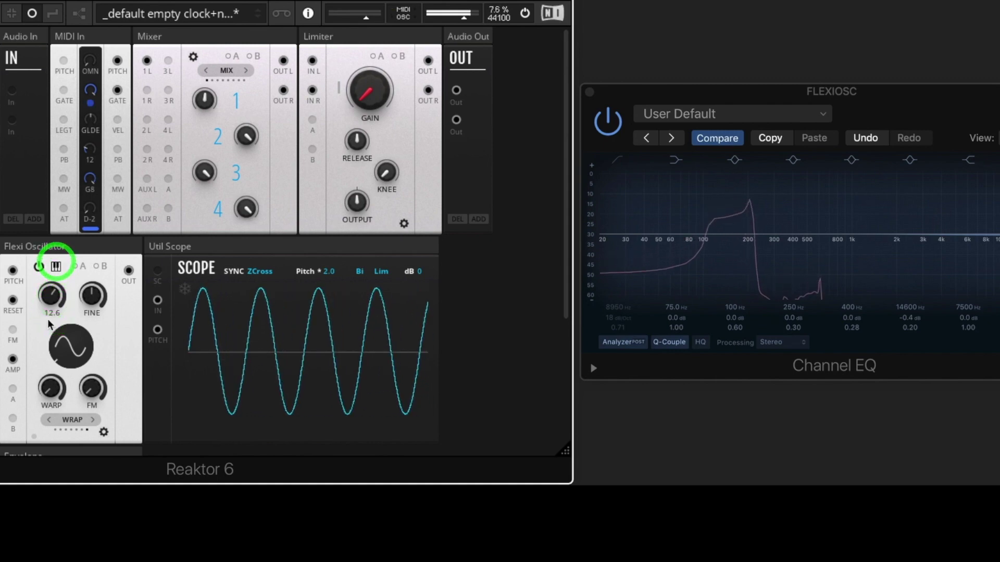
left_click_drag(50, 295, 51, 292)
Set the Flexi Oscillator's Pitch Snap to Snap and sweep the coarse tuning to 4 semitones
left_click(103, 434)
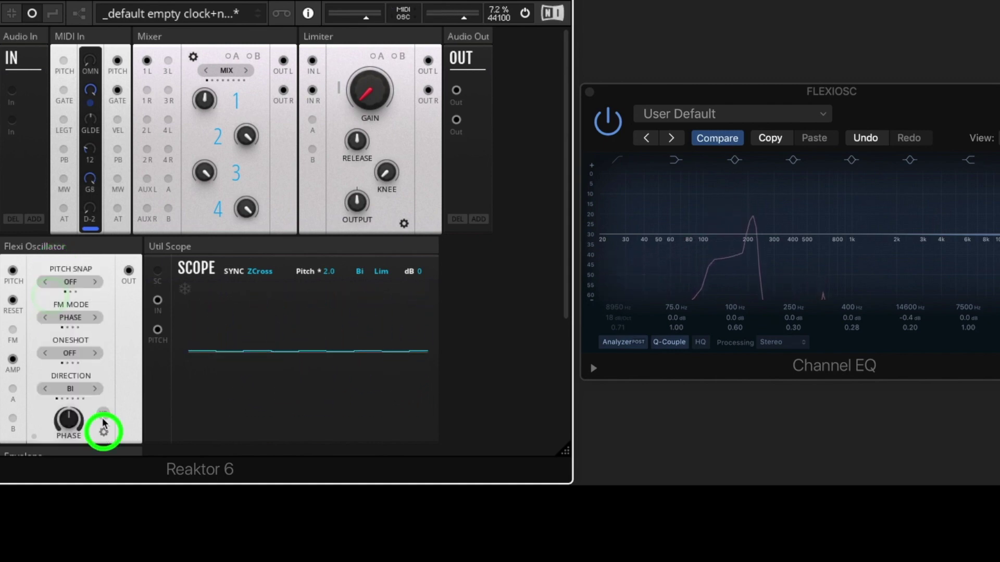
left_click(95, 281)
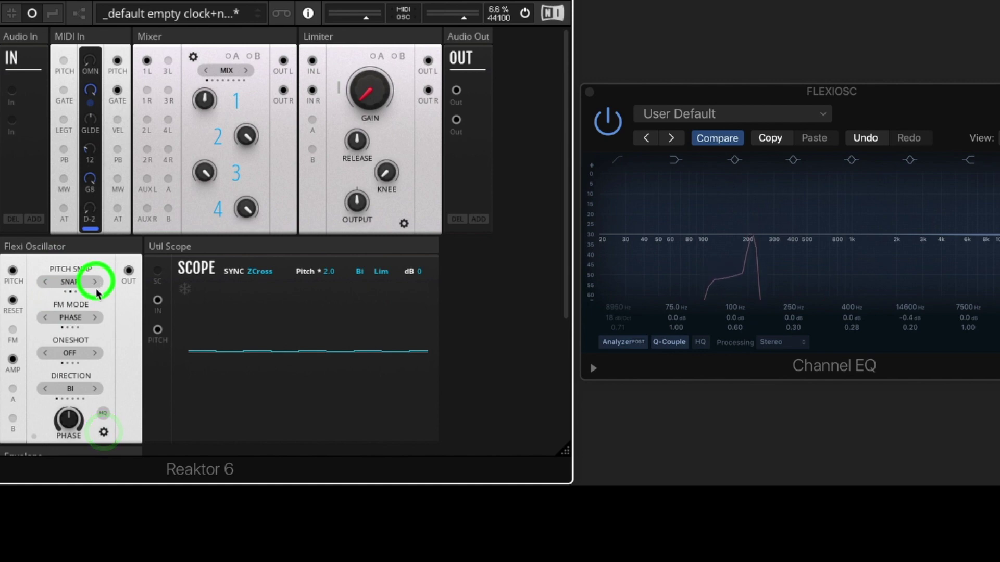
left_click(104, 432)
left_click(49, 277)
mouse_move(51, 295)
left_mouse_down()
mouse_move(52, 308)
mouse_move(54, 295)
left_mouse_up()
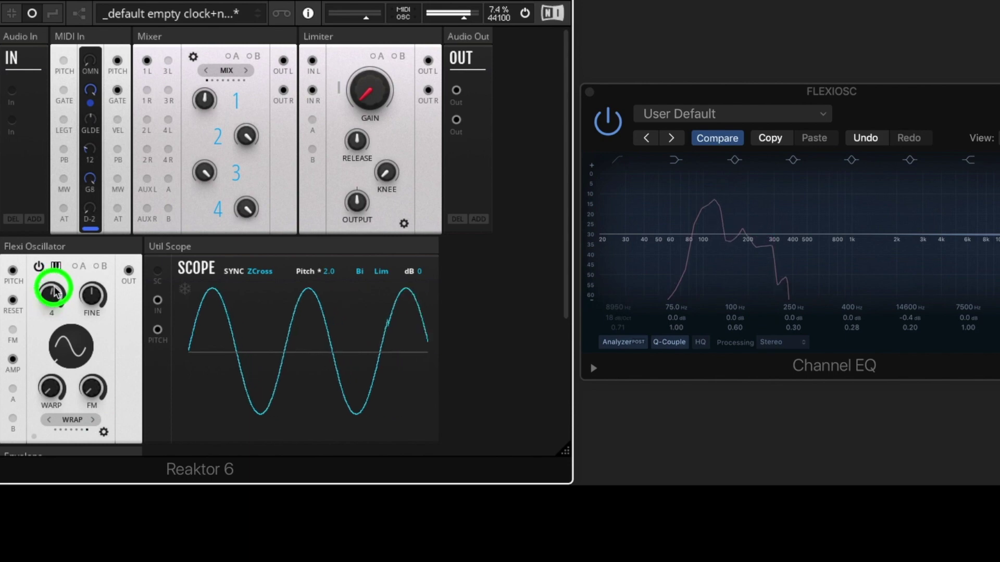
Switch the Flexi Oscillator's Pitch Snap to Ratio and sweep the Ratio knob on the main controls
left_click(104, 432)
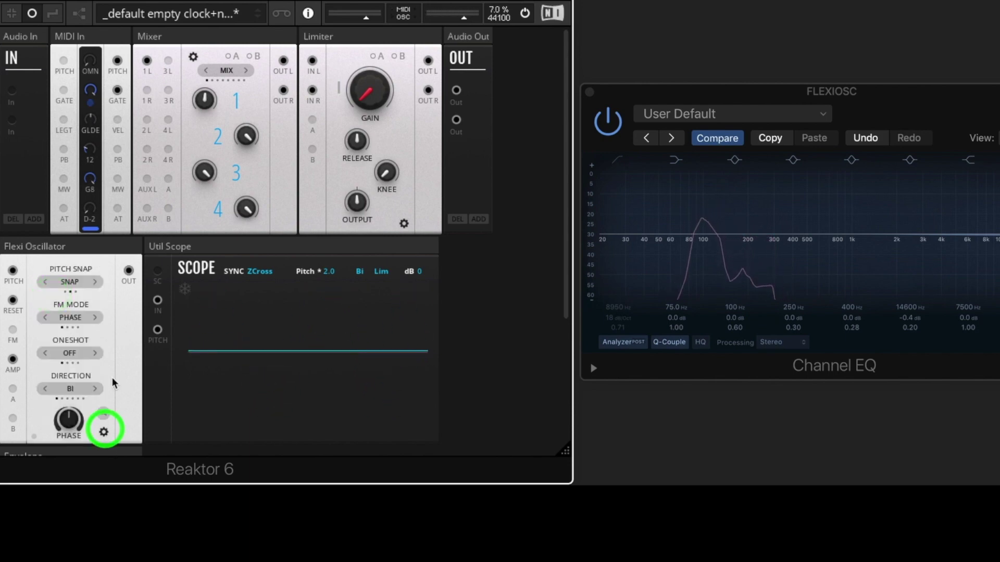
left_click(95, 282)
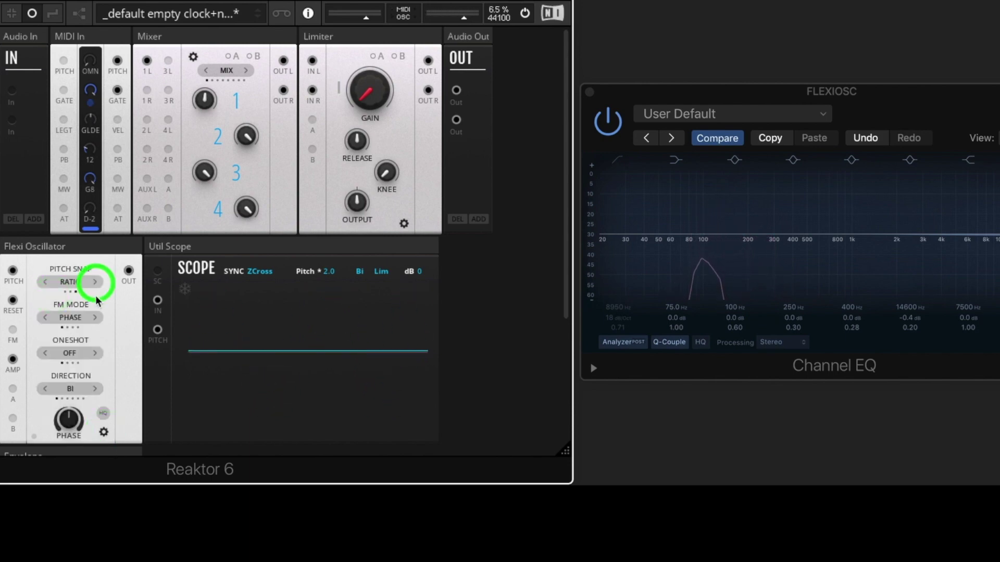
left_click(104, 432)
left_click(52, 289)
mouse_move(53, 292)
left_mouse_down()
mouse_move(58, 230)
mouse_move(54, 296)
left_mouse_up()
left_click_drag(54, 307, 54, 326)
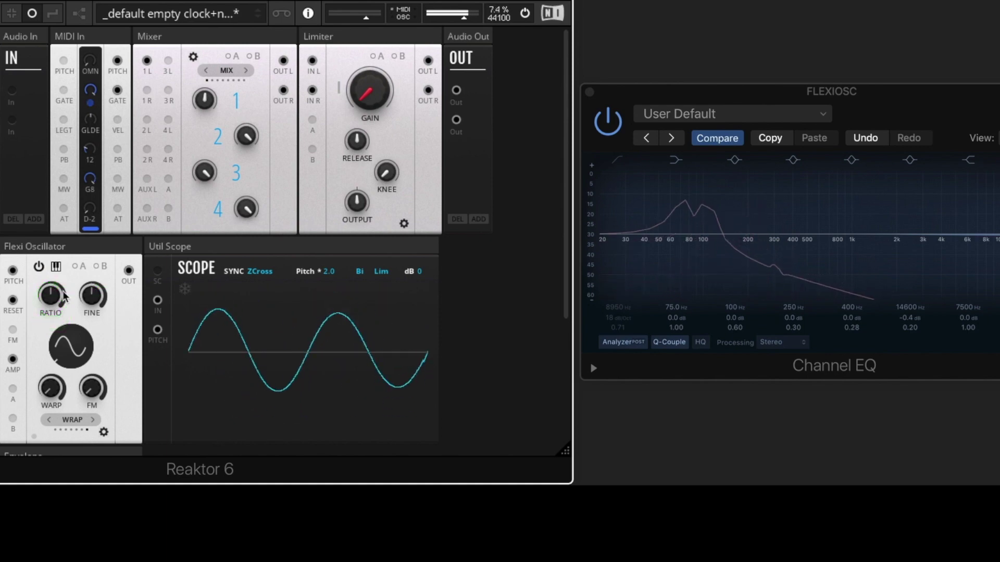
Return the Flexi Oscillator's Pitch Snap to Snap and set the coarse tuning to 9 semitones
left_click(104, 433)
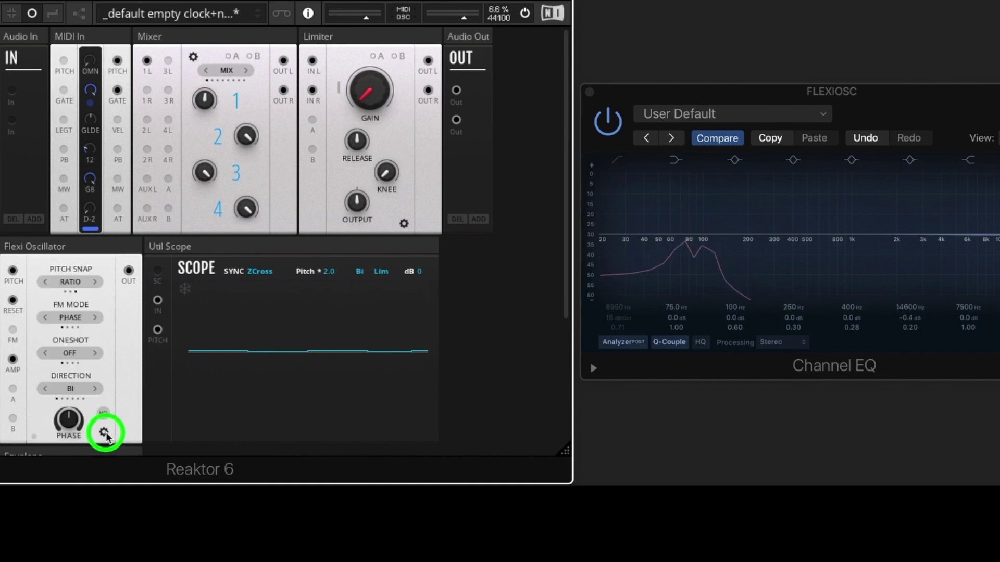
left_click(104, 432)
left_click(105, 433)
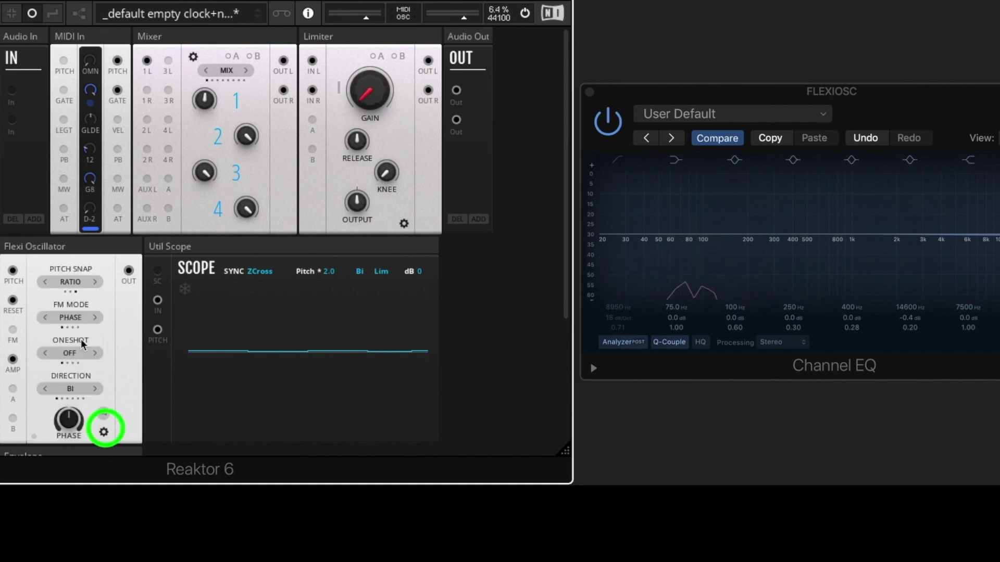
left_click(46, 279)
left_click(104, 430)
left_click_drag(49, 281, 56, 265)
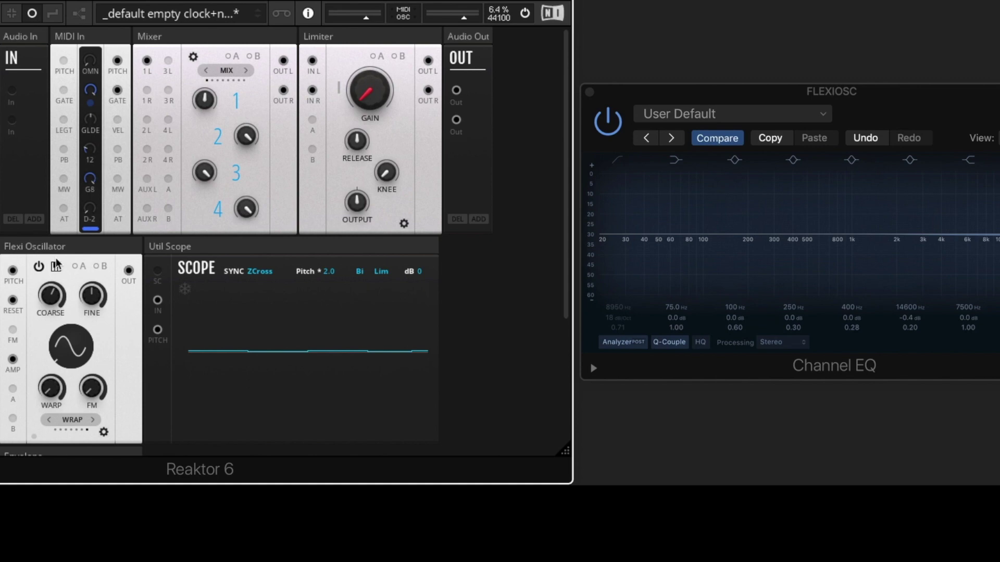
mouse_move(50, 300)
left_click(105, 433)
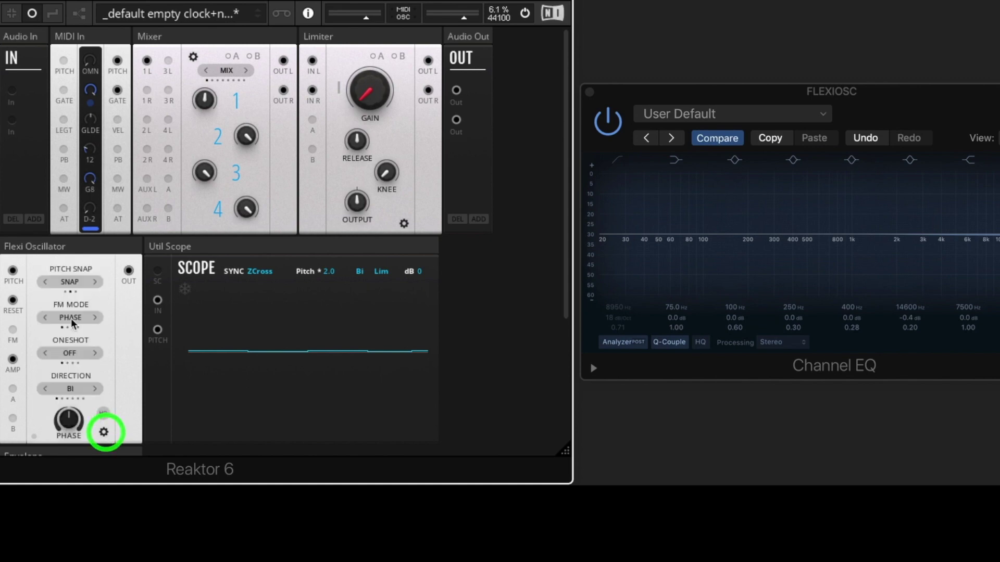
left_click(104, 431)
mouse_move(52, 301)
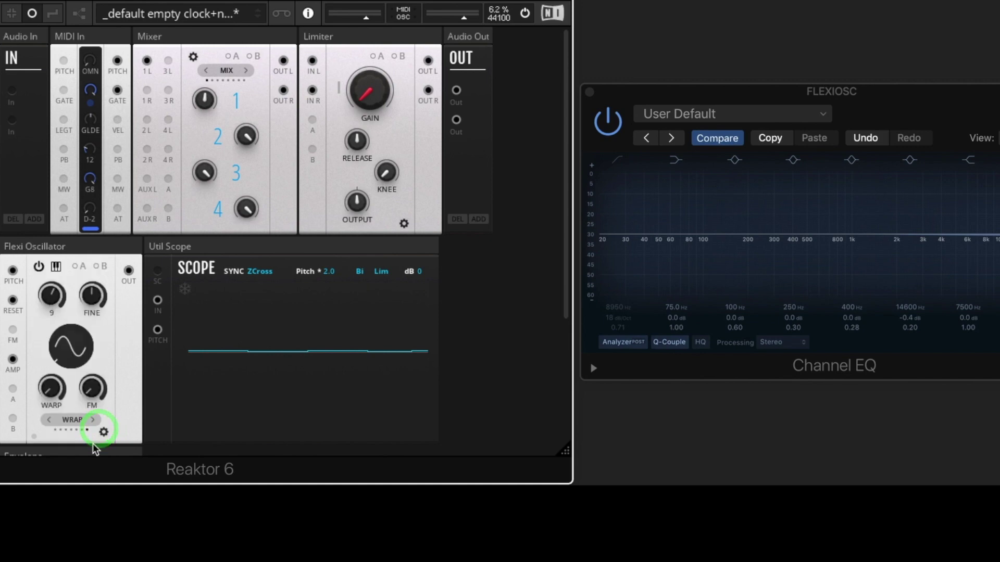
Set the Flexi Oscillator's Pitch Snap to Ratio and sweep the Ratio knob back to 1
left_click(104, 433)
left_click(104, 432)
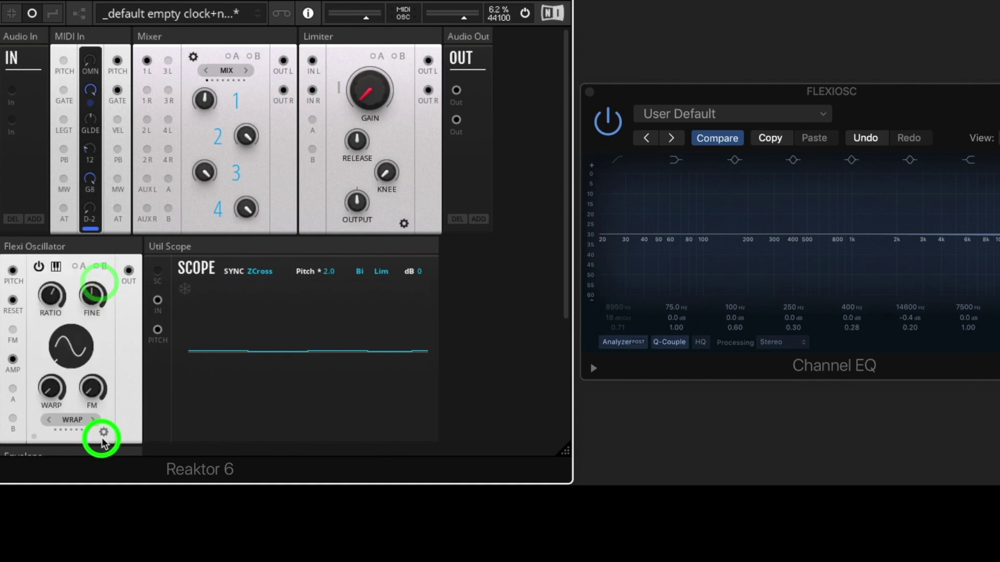
left_click(104, 432)
left_click(104, 433)
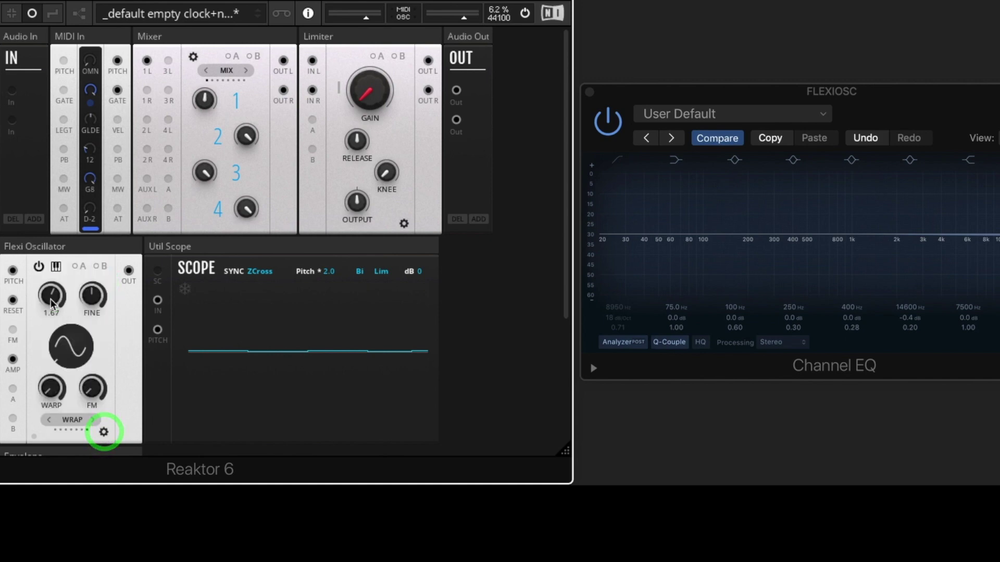
left_click_drag(54, 292, 56, 318)
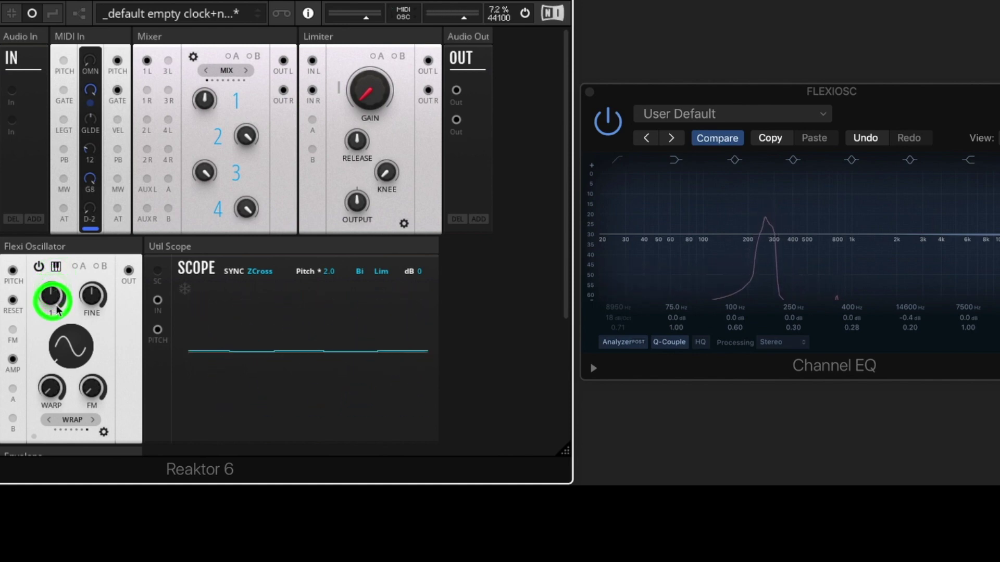
Step the Flexi Oscillator's Pitch Snap around to Snap and return to the main controls
left_click(103, 432)
left_click(96, 281)
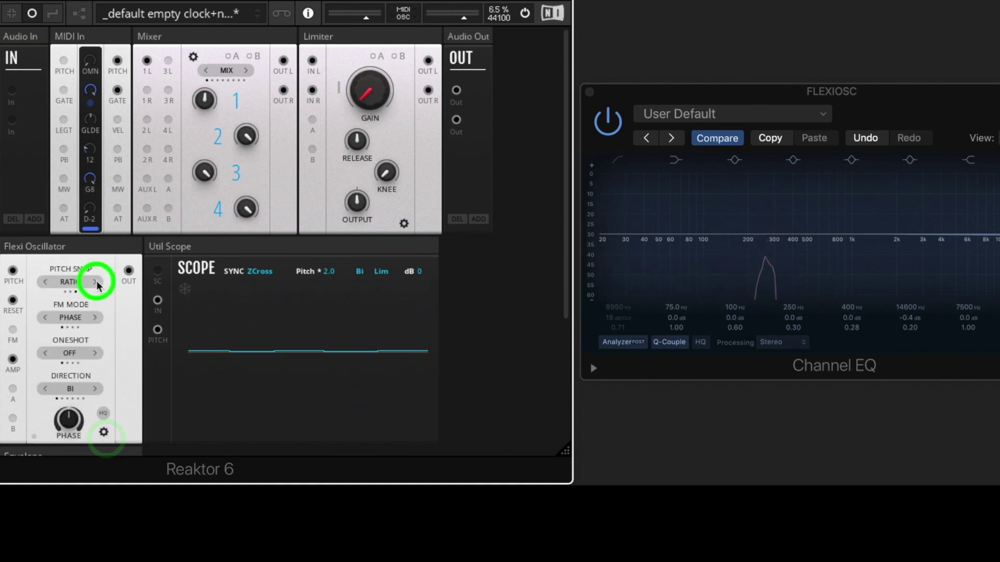
left_click(95, 281)
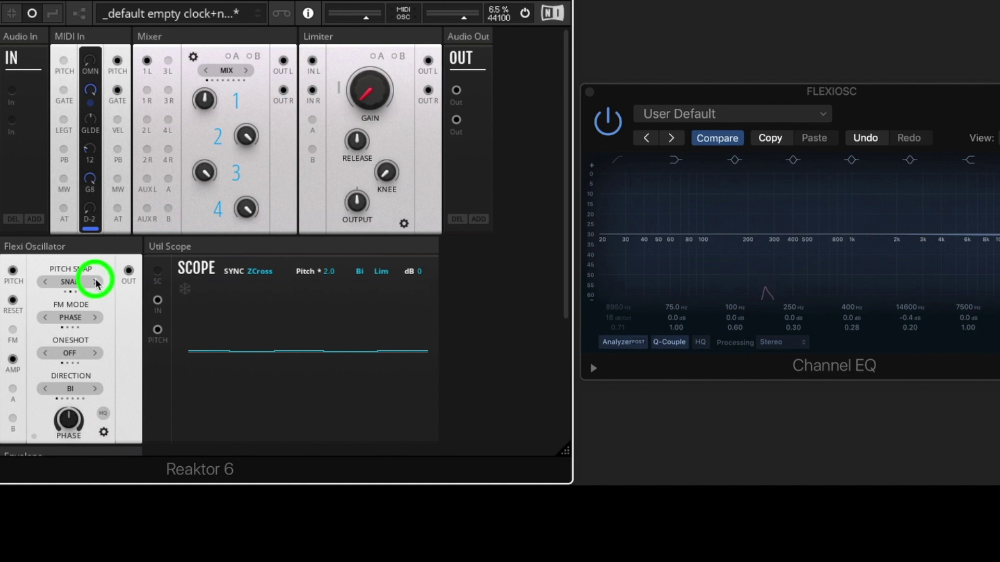
left_click(104, 432)
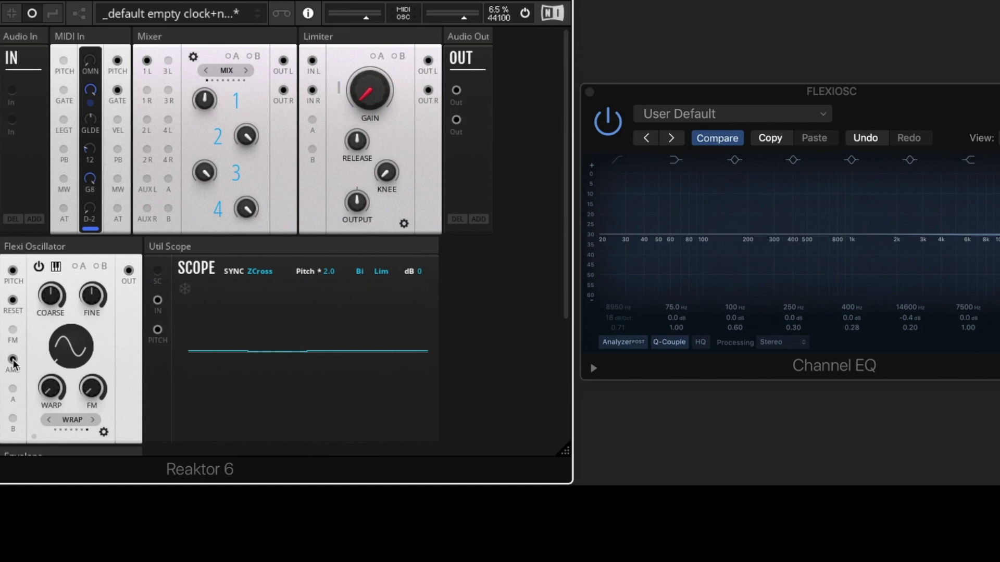
Disconnect the Flexi Oscillator's AMP input and reconnect it to the Envelope's ENV output
left_click(13, 363)
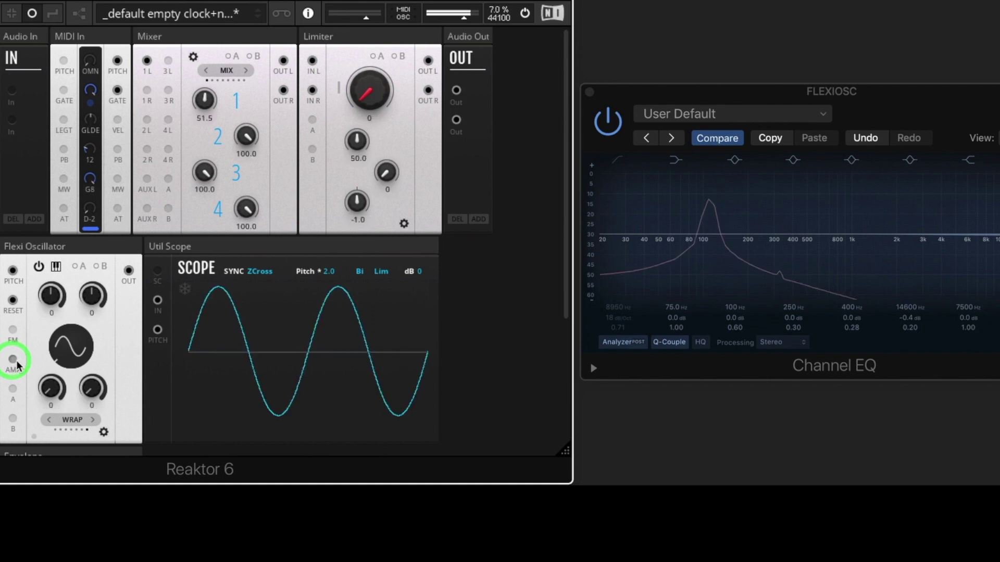
scroll(19, 365, "down", 3)
scroll(19, 364, "down", 5)
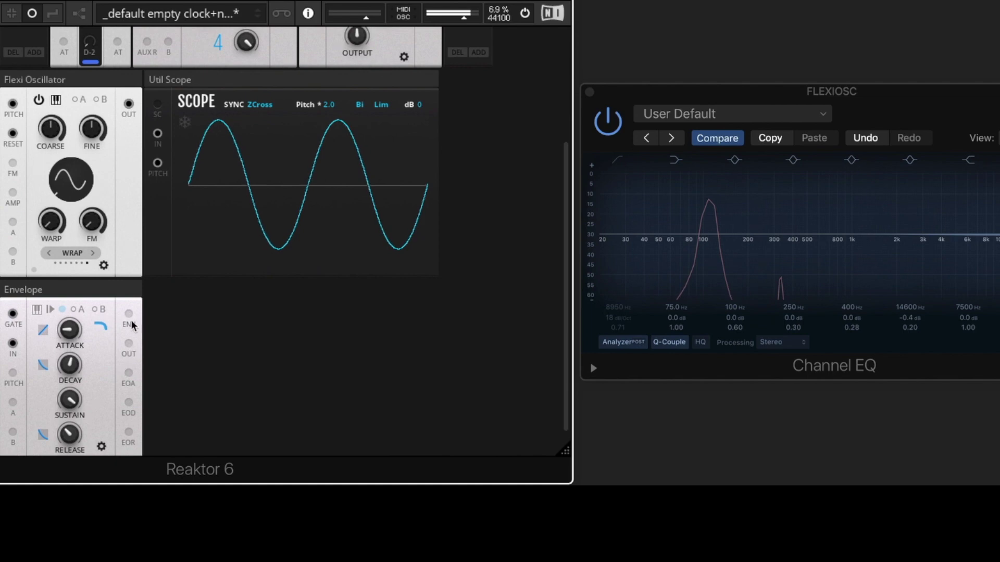
left_click_drag(131, 319, 13, 193)
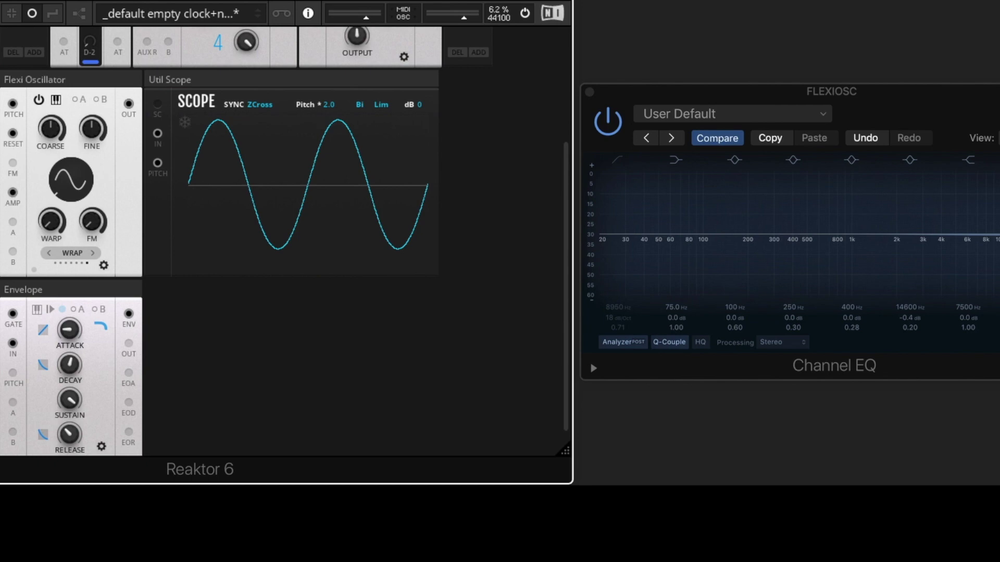
Insert a second Envelope block between the Flexi Oscillator and Util Scope, and disconnect the oscillator's AMP input
left_click(167, 234)
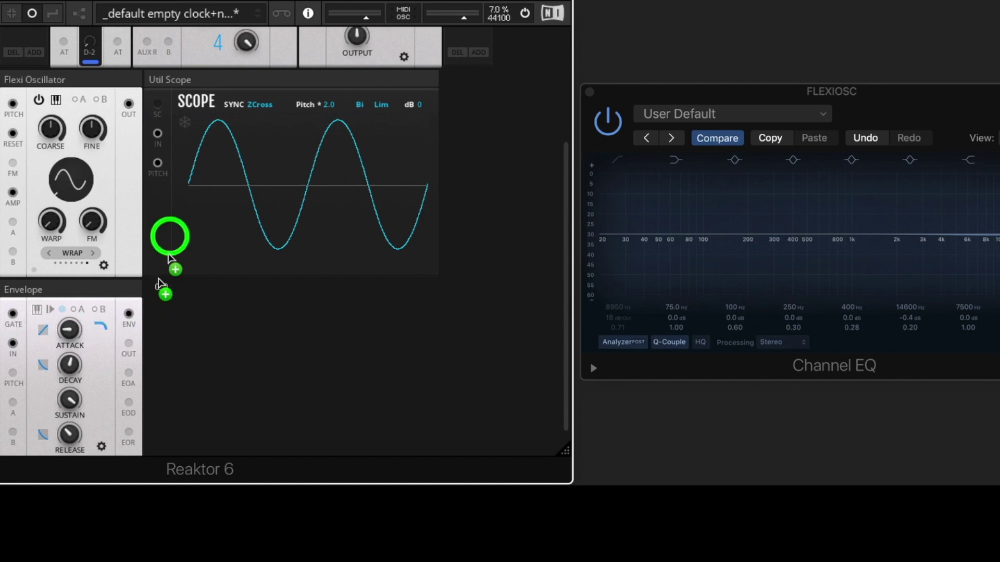
left_click(160, 152)
key("ctrl+z")
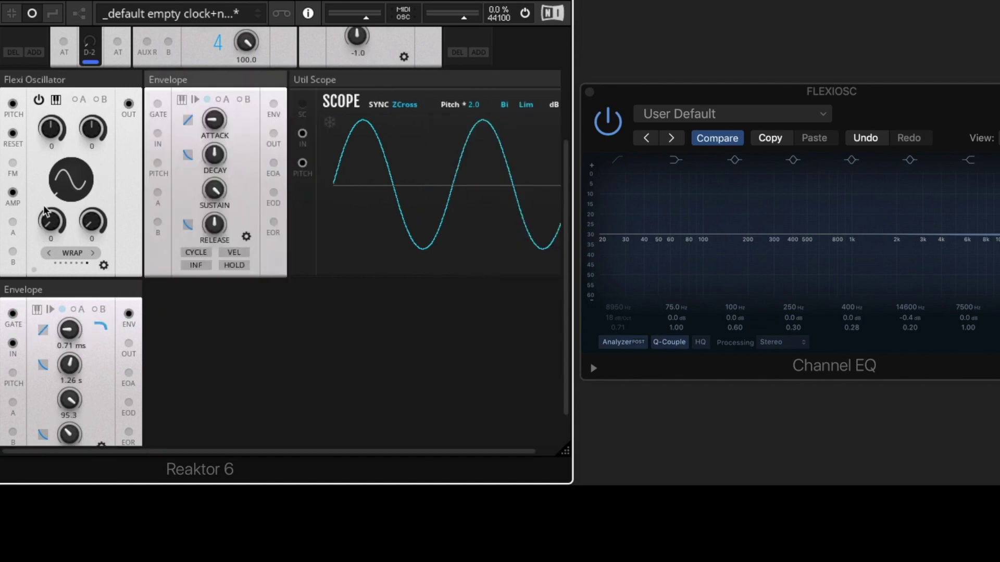
left_click(12, 193)
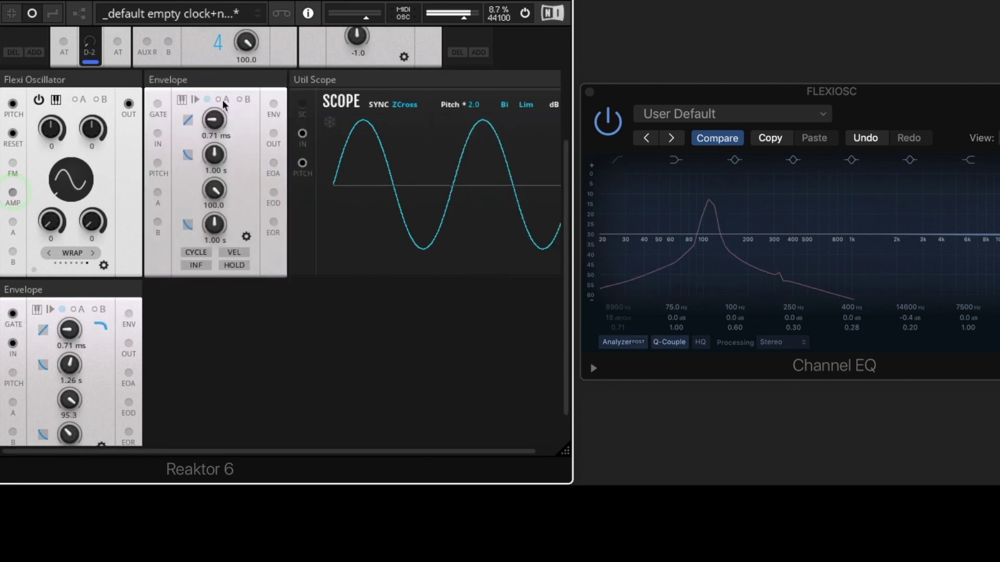
Wire the Flexi Oscillator's OUT to the new Envelope's IN, and the MIDI In GATE output to its GATE input
scroll(238, 92, "up", 3)
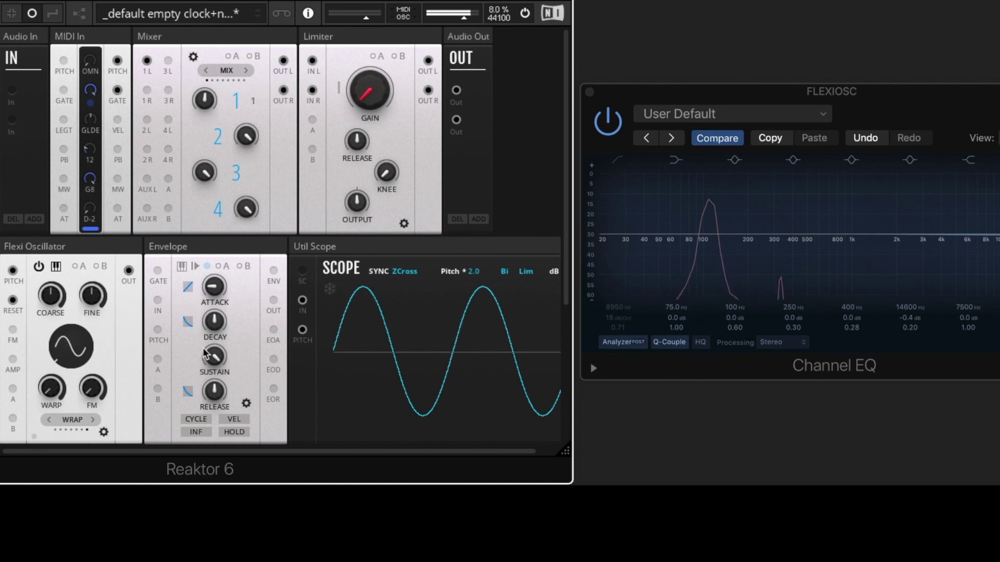
left_click_drag(128, 270, 159, 305)
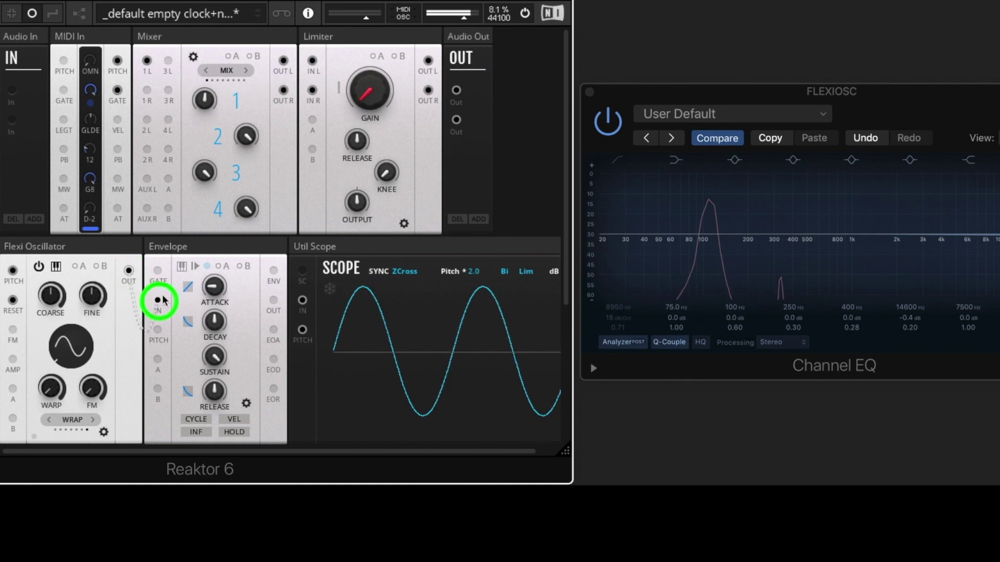
left_click_drag(157, 270, 118, 92)
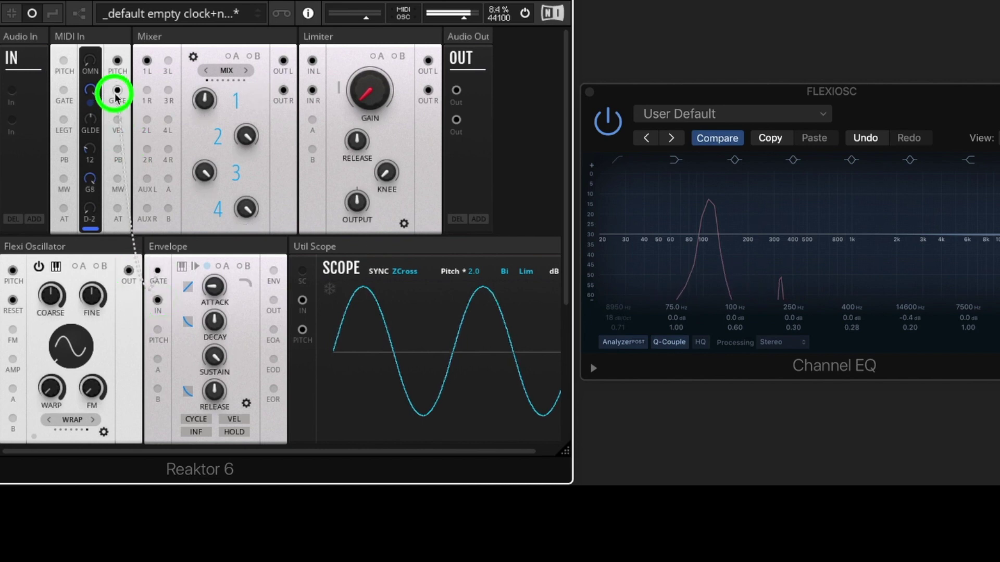
Mute channel 1 of the Mixer and set the channel 2 level to 47.2
left_click(274, 302)
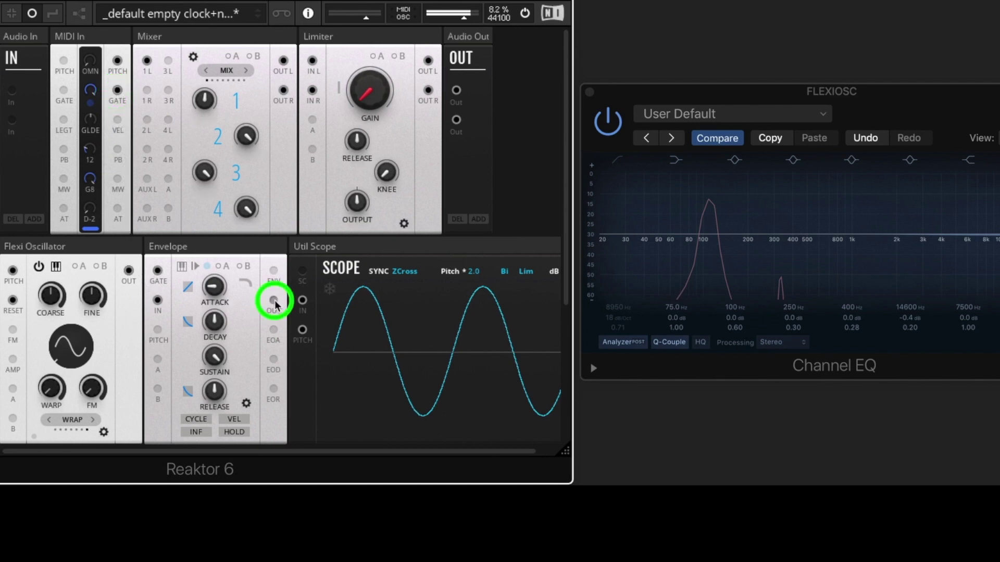
mouse_move(276, 306)
left_mouse_down()
mouse_move(161, 136)
mouse_move(279, 252)
mouse_move(269, 290)
left_mouse_up()
left_click(236, 98)
left_click_drag(244, 125, 245, 232)
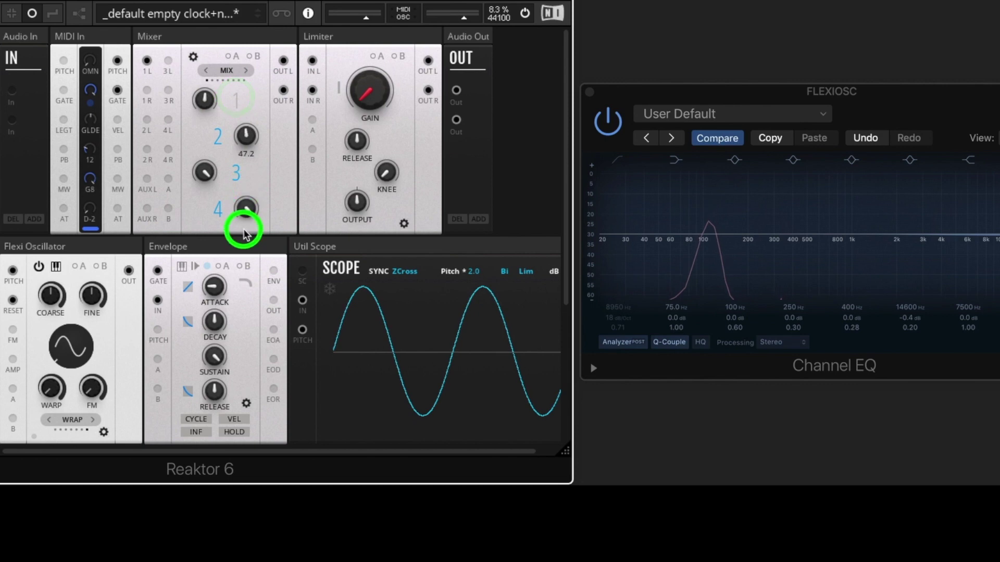
Wire the OUT of the Envelope beside the Flexi Oscillator to the Mixer's 2 L input
left_click_drag(274, 300, 147, 121)
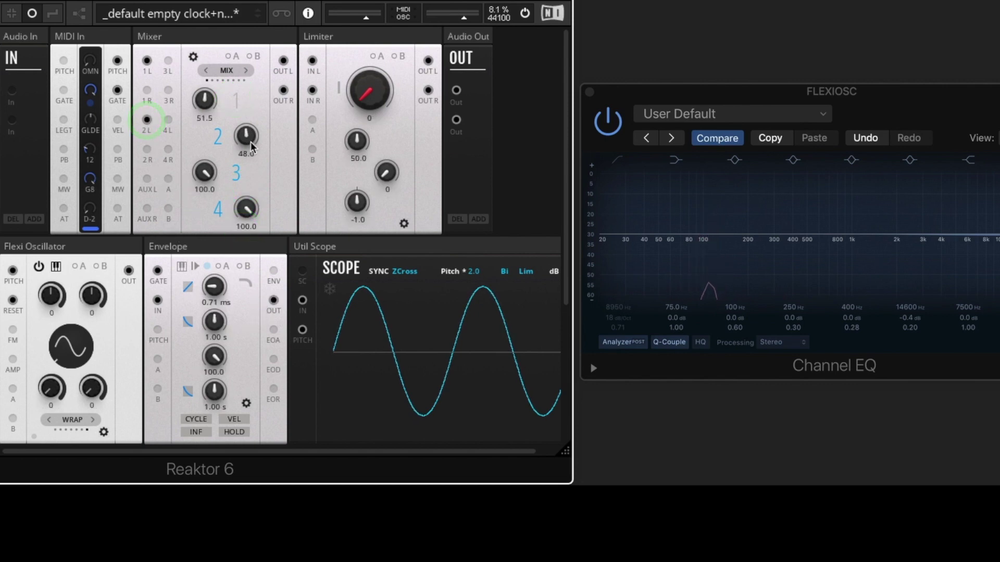
left_click(217, 249)
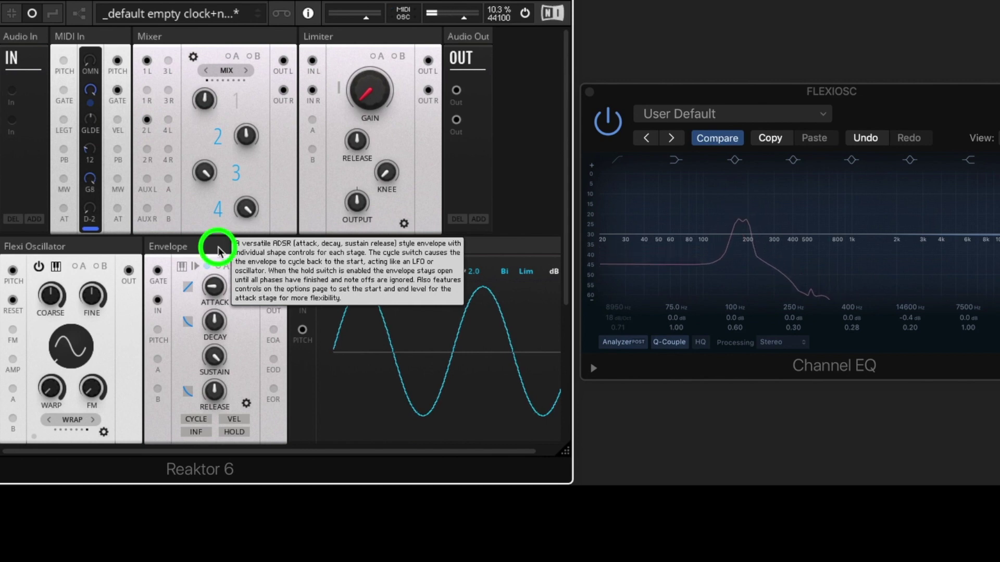
left_click(93, 248)
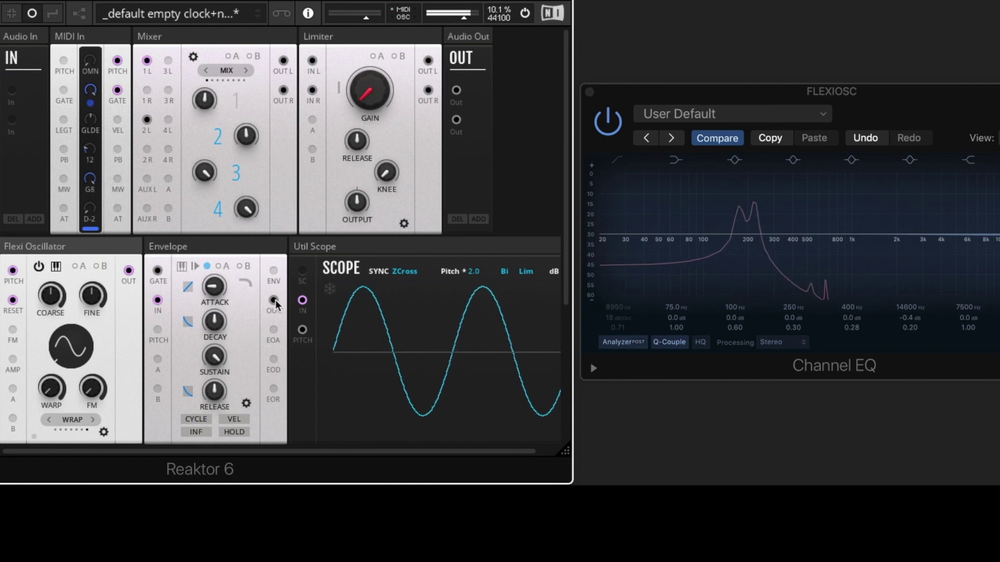
left_click(239, 246)
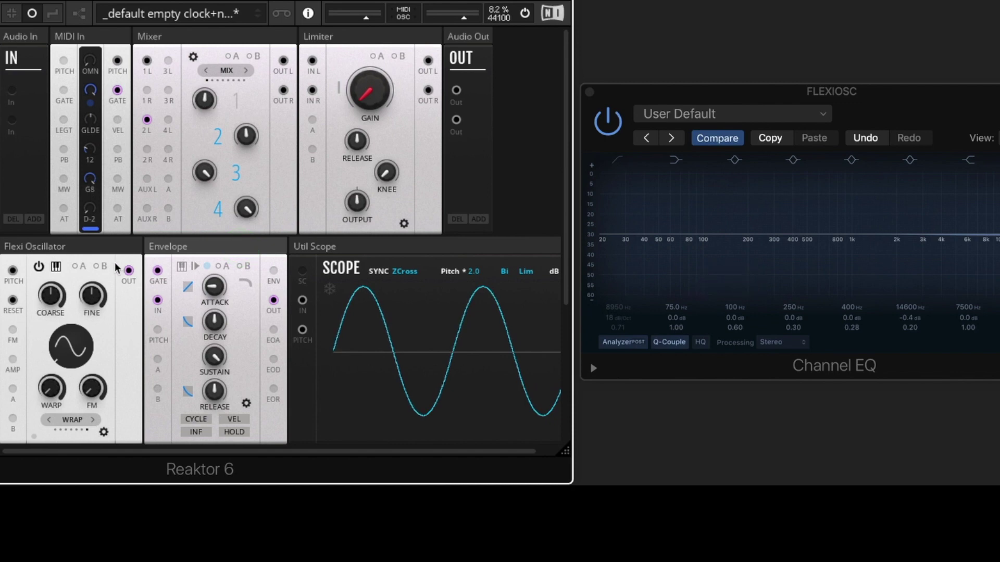
Delete the Envelope block between the Flexi Oscillator and the Util Scope
mouse_move(203, 246)
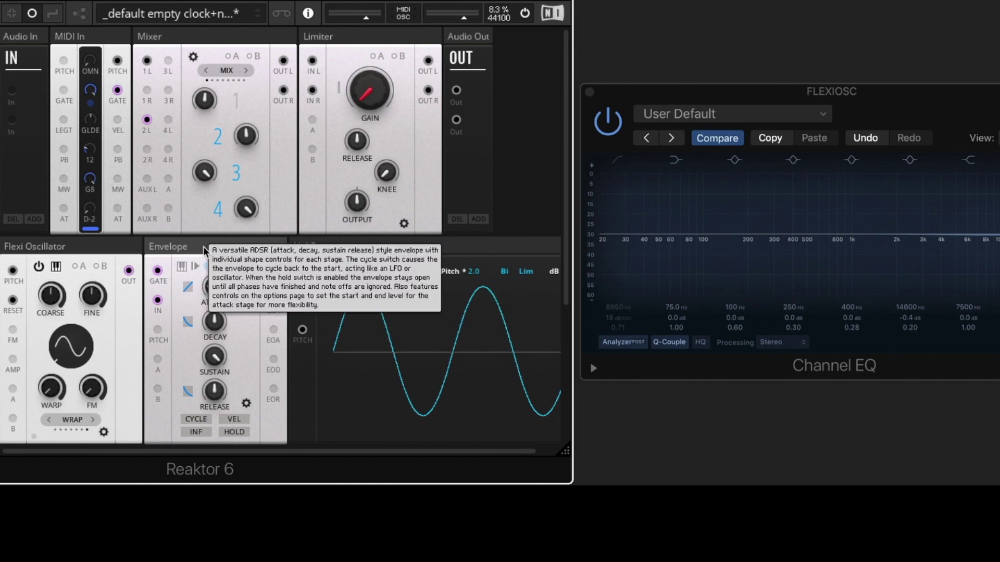
key("super+d")
scroll(205, 250, "down", 5)
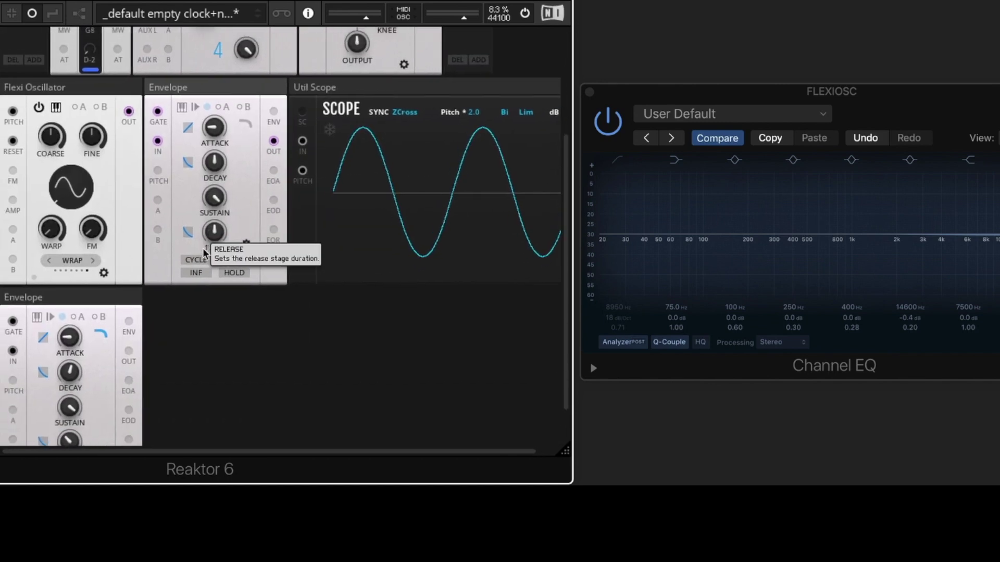
scroll(209, 250, "down", 2)
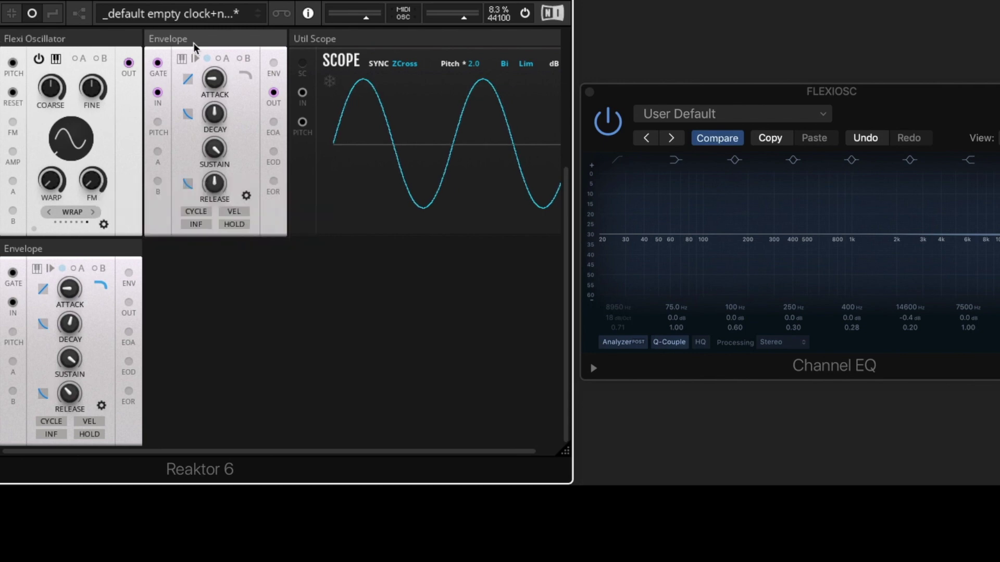
left_click(209, 39)
key("Delete")
Unmute channel 1 of the Mixer and mute channel 2
scroll(187, 155, "up", 5)
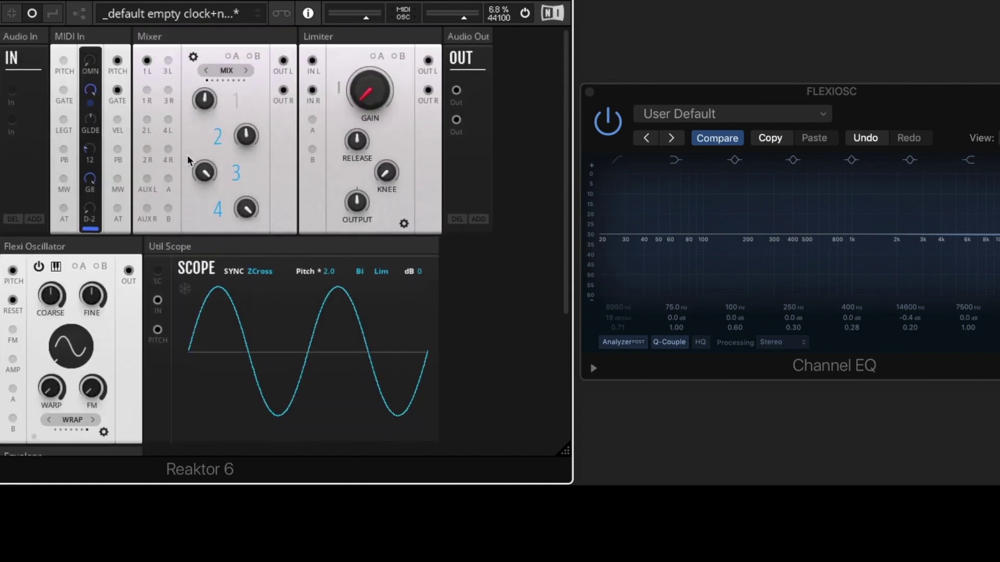
left_click(238, 102)
left_click(217, 139)
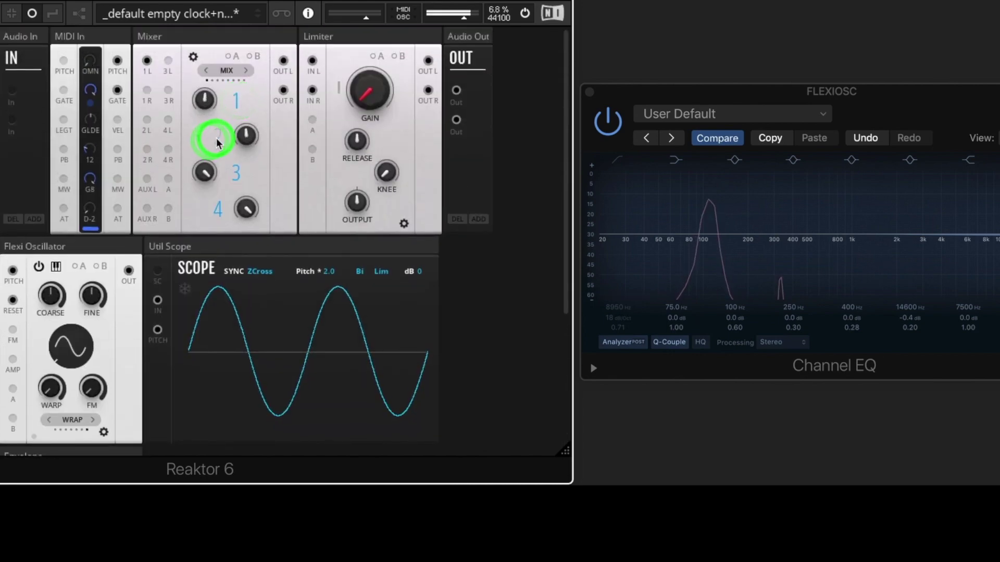
Wire the remaining Envelope's ENV output to the Flexi Oscillator's AMP input
scroll(104, 311, "down", 5)
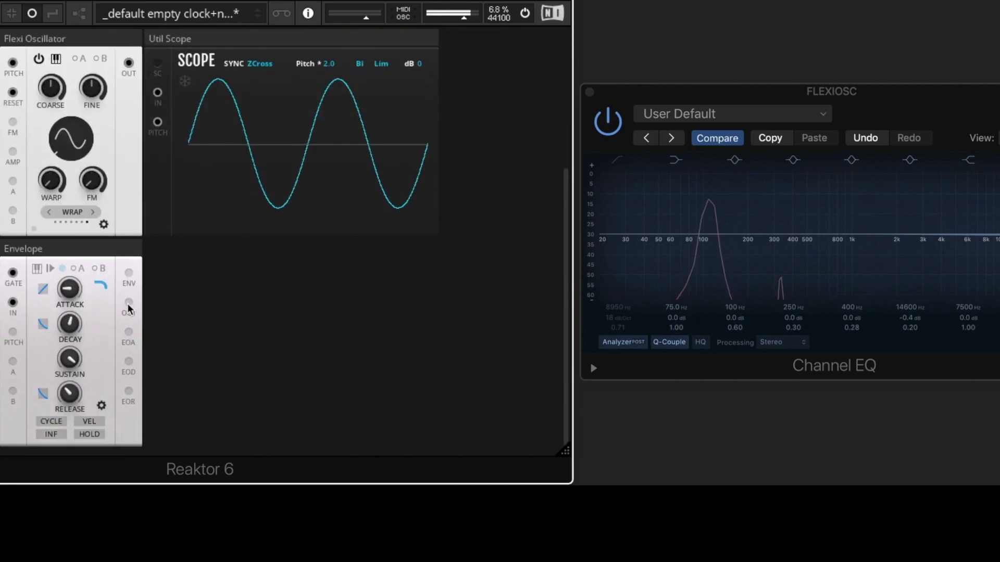
left_click_drag(129, 274, 15, 158)
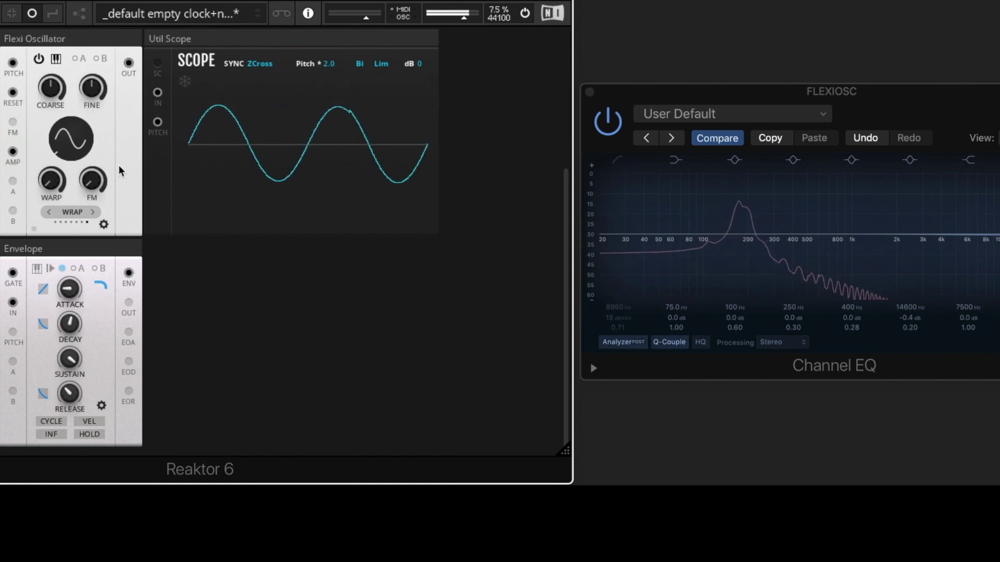
Morph the Flexi Oscillator's waveform toward a triangle and return it to a sine
scroll(271, 298, "up", 5)
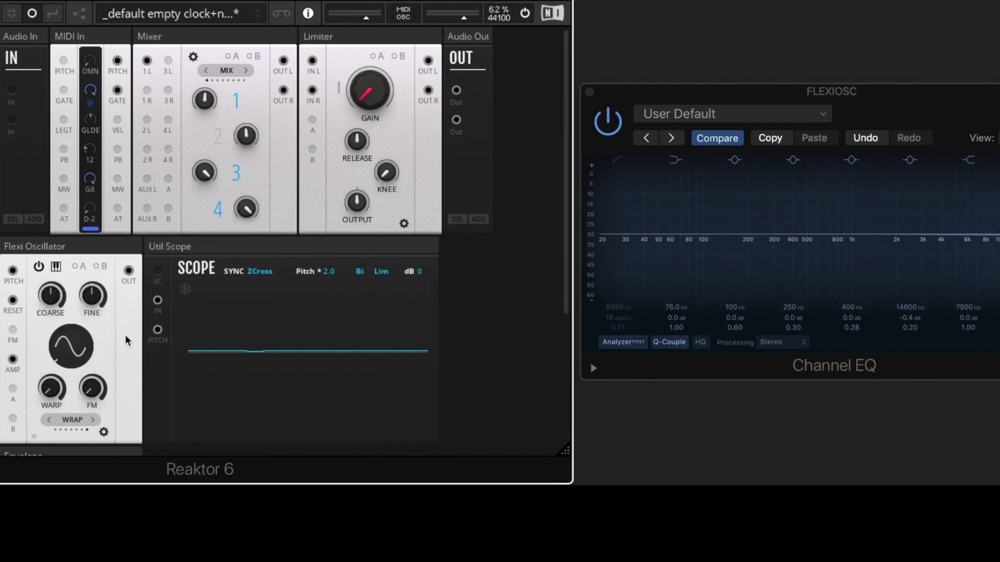
left_click(58, 300)
left_click_drag(81, 353, 99, 158)
scroll(101, 158, "down", 1)
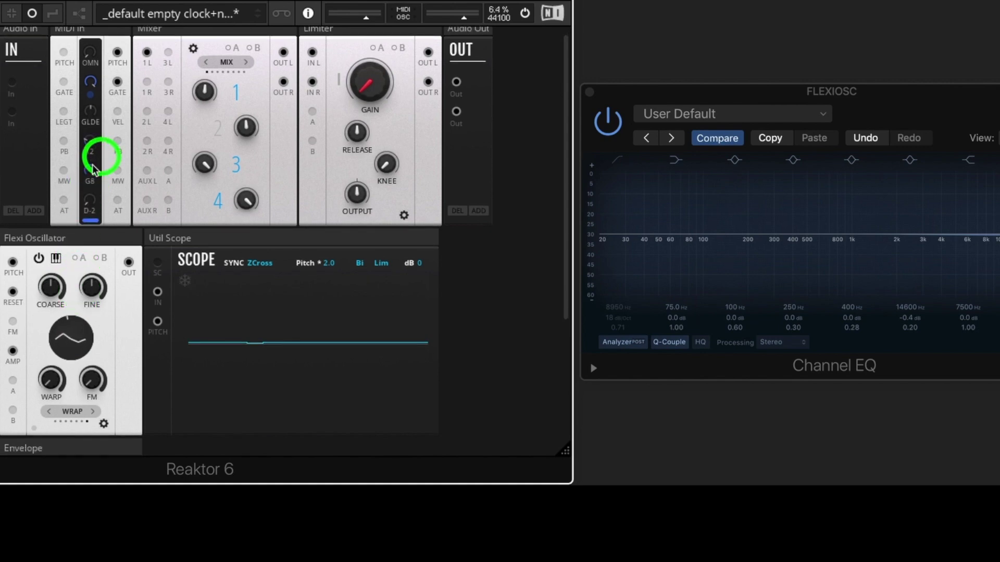
scroll(86, 341, "up", 1)
left_click_drag(86, 342, 86, 492)
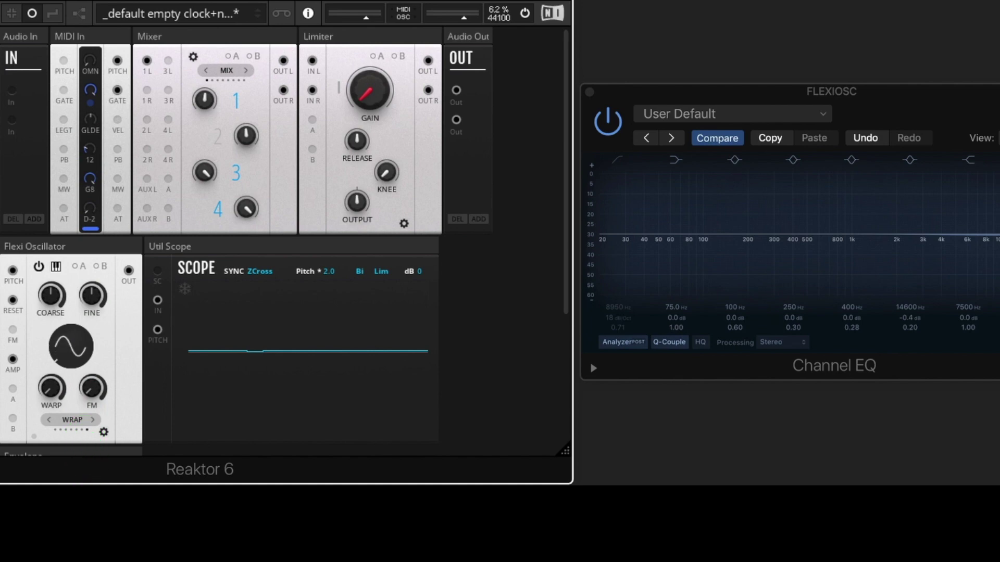
Set the Flexi Oscillator's warp mode to BEND+ and morph its waveform to a triangle
left_click(48, 421)
left_click_drag(86, 362, 76, 257)
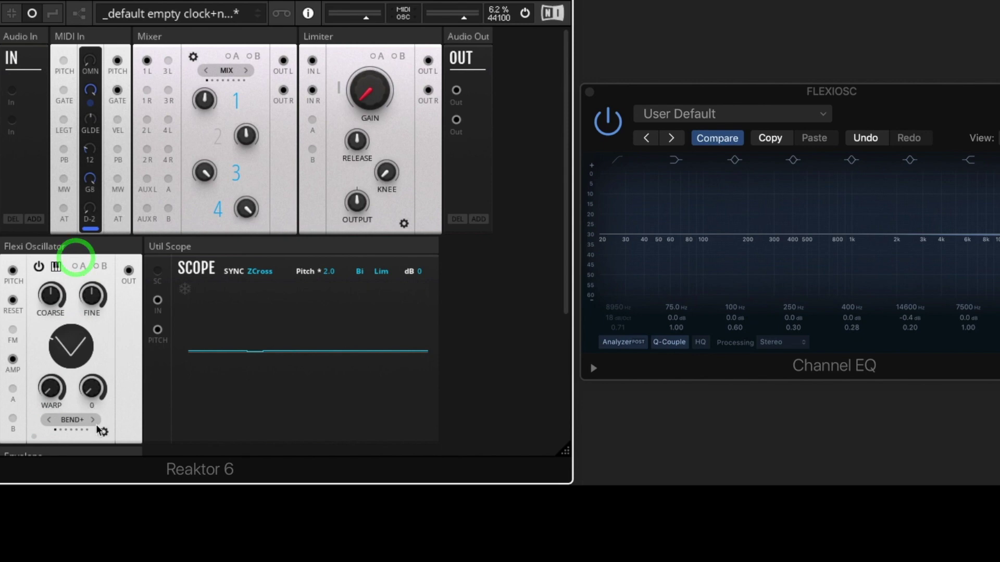
mouse_move(93, 420)
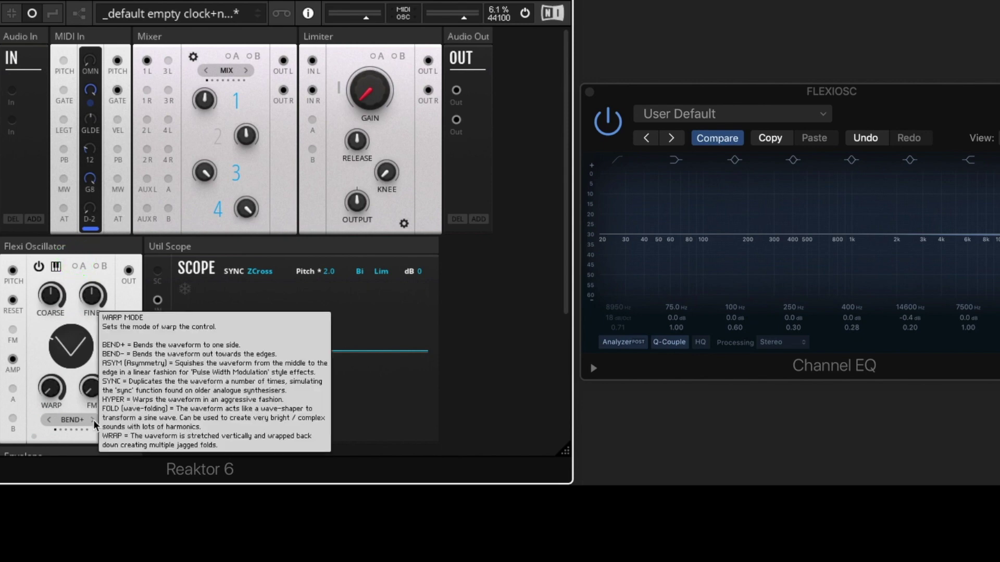
Try the WARP control on the triangle wave in BEND+ mode, leaving it at minimum
mouse_move(54, 345)
left_mouse_down()
mouse_move(49, 336)
mouse_move(52, 360)
left_mouse_up()
left_click(57, 401)
left_click_drag(58, 405, 58, 416)
left_click(55, 393)
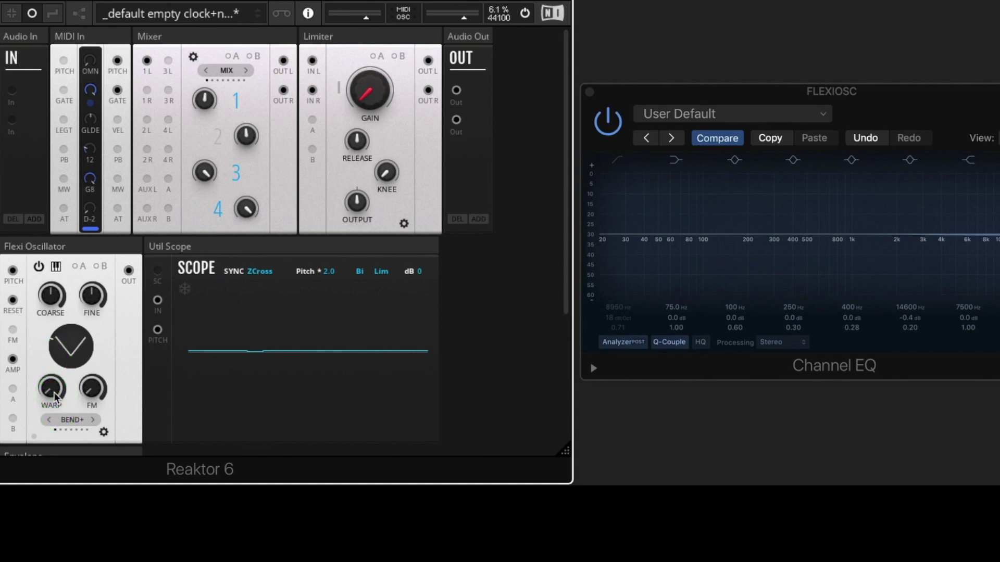
mouse_move(55, 392)
left_click_drag(54, 389, 58, 409)
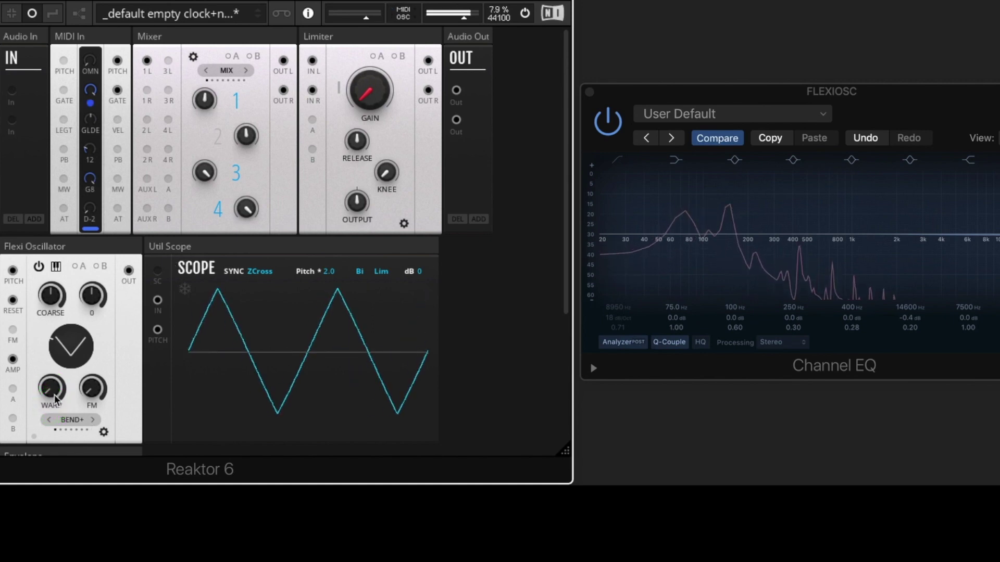
With info hints turned off, sweep WARP up in BEND+ mode and back to minimum, and switch the warp mode to BEND-
mouse_move(61, 392)
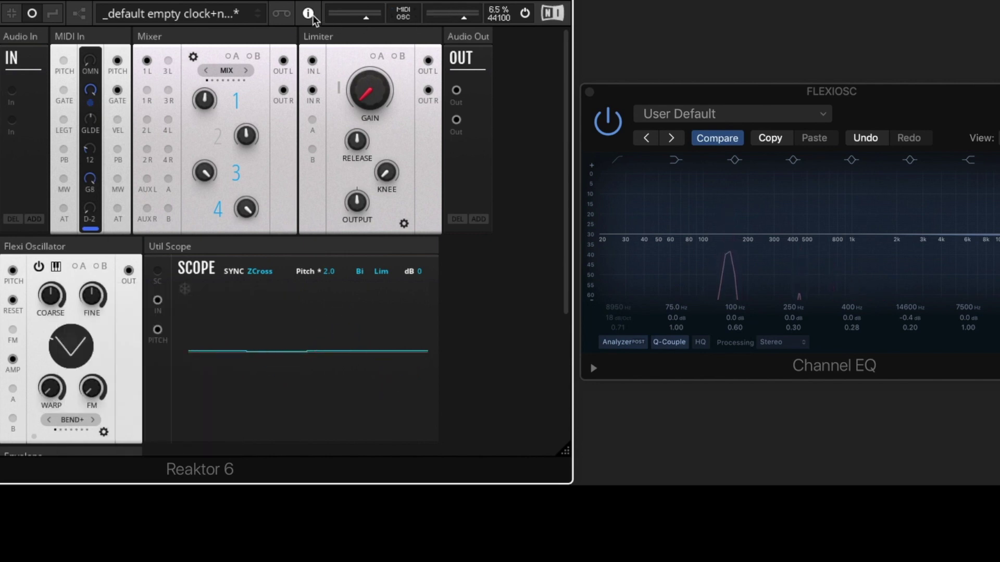
left_click_drag(45, 392, 54, 350)
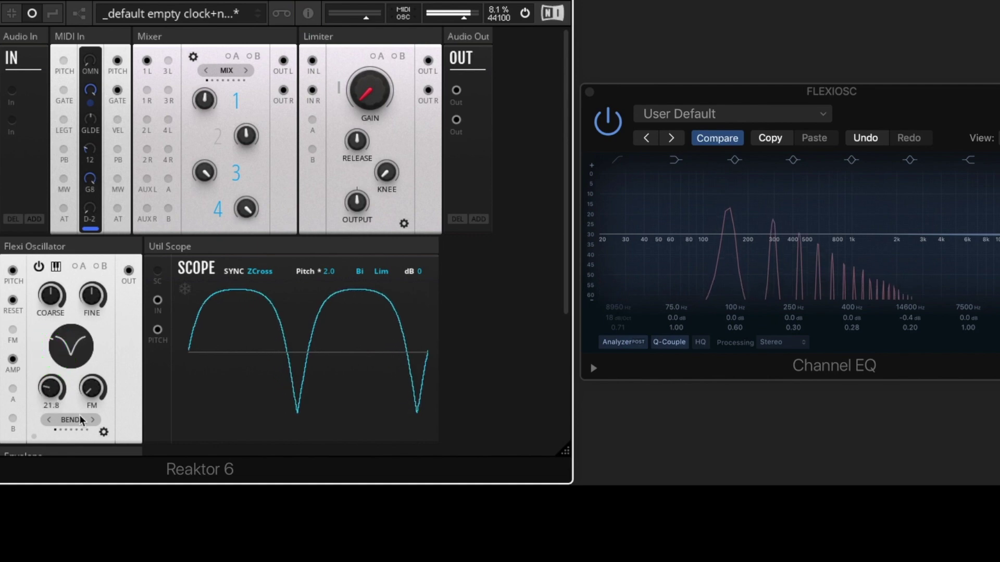
mouse_move(54, 394)
left_mouse_down()
mouse_move(51, 436)
mouse_move(45, 284)
mouse_move(45, 394)
left_mouse_up()
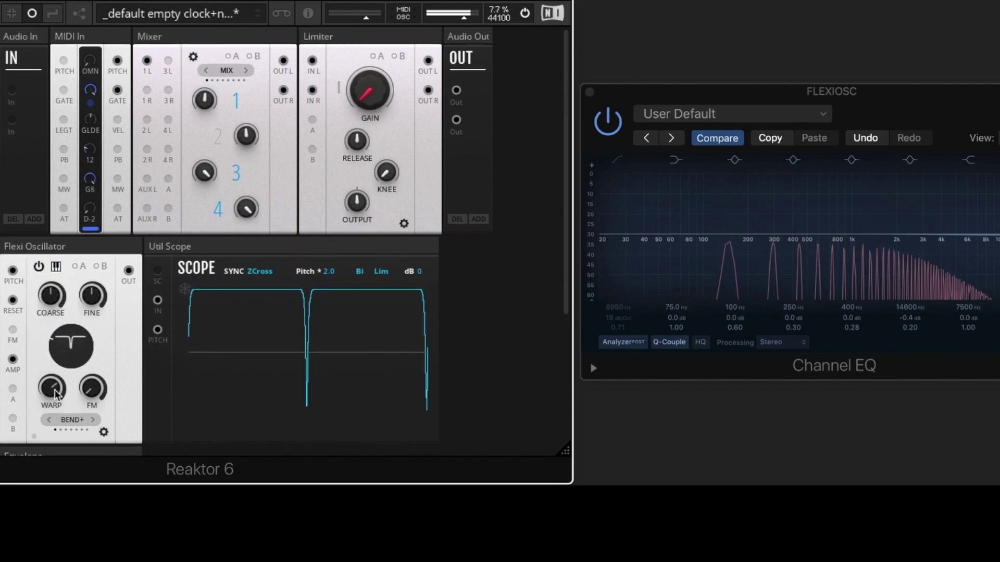
left_click_drag(55, 394, 49, 482)
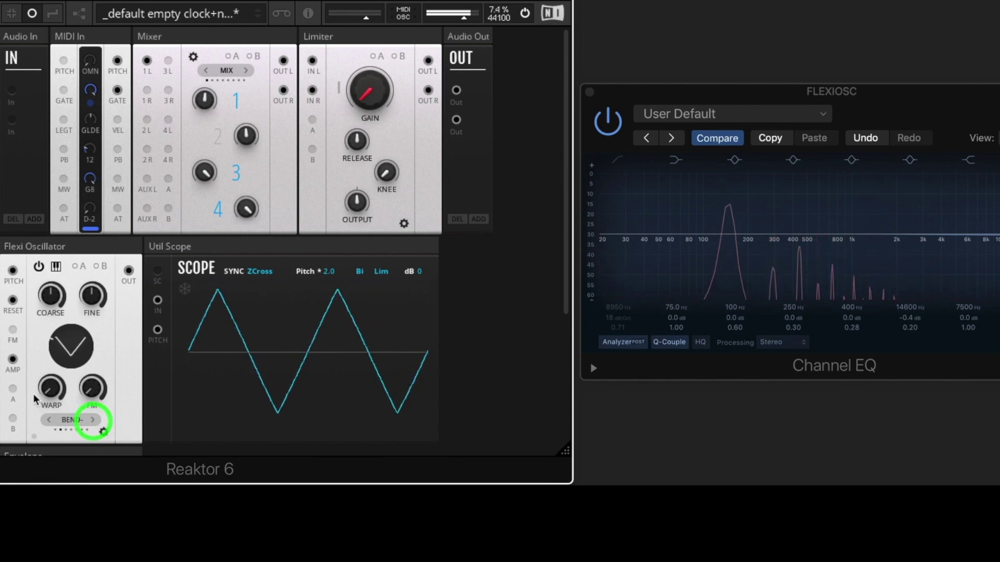
Compare BEND- and BEND+ warping on the triangle wave, ending in BEND- mode with WARP at 53.1
left_click_drag(55, 392, 49, 412)
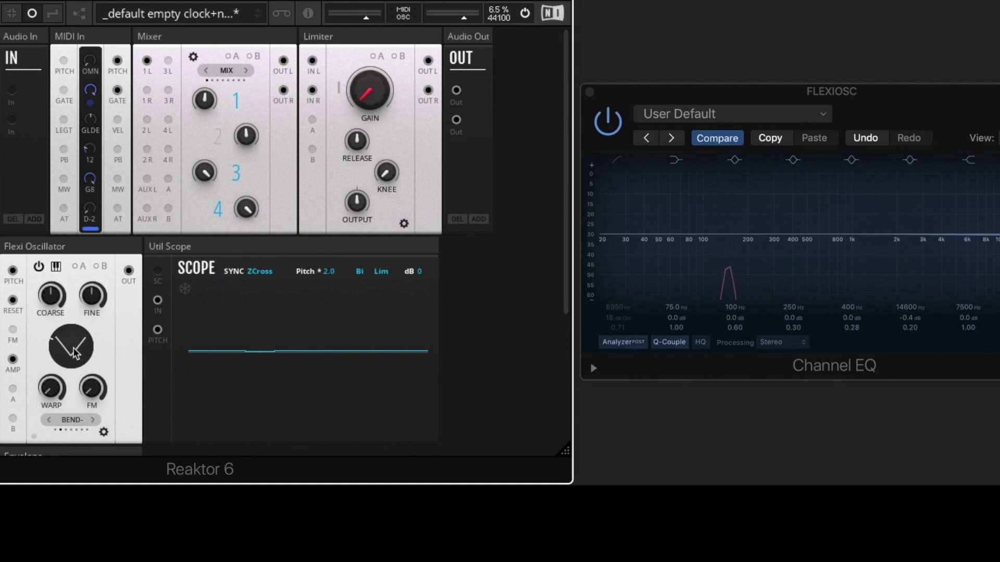
left_click_drag(54, 392, 51, 328)
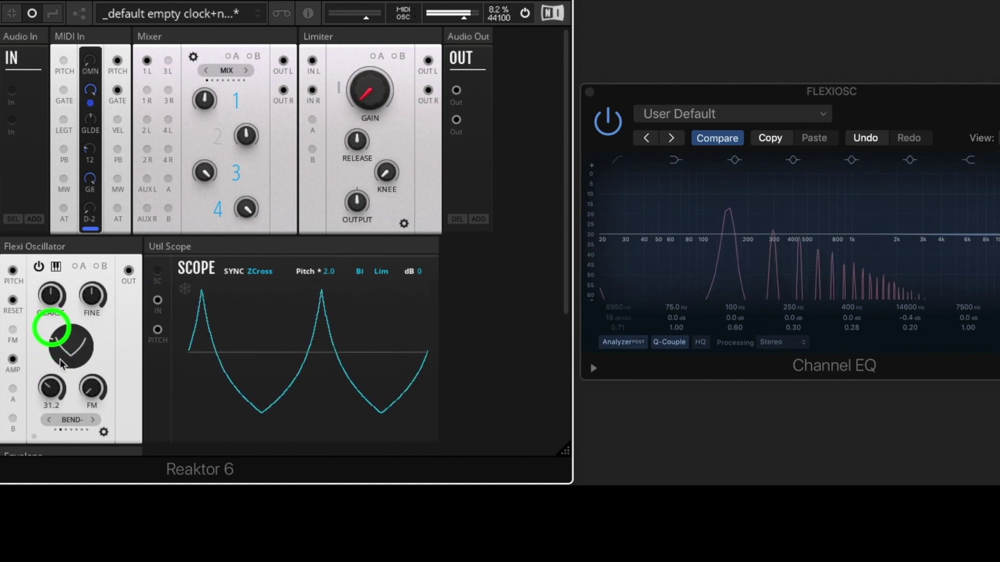
left_click(52, 419)
mouse_move(51, 381)
left_mouse_down()
mouse_move(49, 351)
mouse_move(49, 363)
left_mouse_up()
left_click(91, 419)
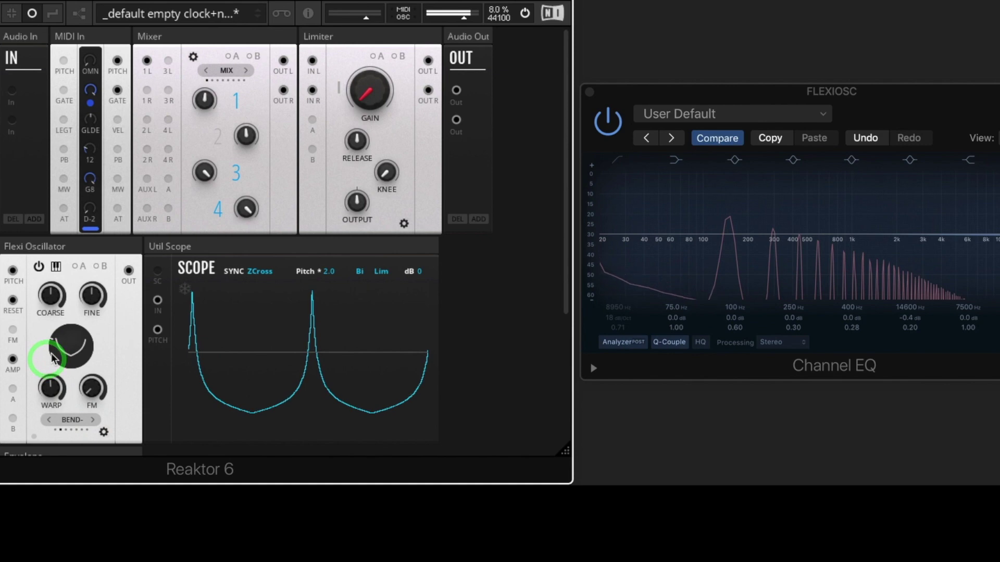
left_click_drag(55, 379, 54, 375)
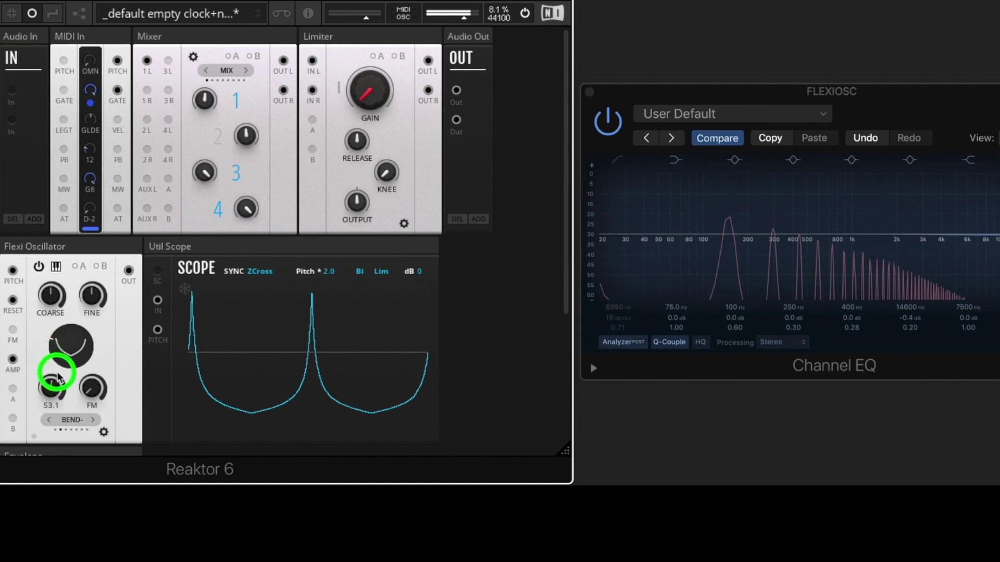
Morph the Flexi Oscillator's waveform to a sawtooth and set WARP to 18.3
left_click(75, 286)
left_click_drag(76, 287, 76, 246)
mouse_move(47, 397)
left_mouse_down()
mouse_move(49, 344)
mouse_move(49, 469)
left_mouse_up()
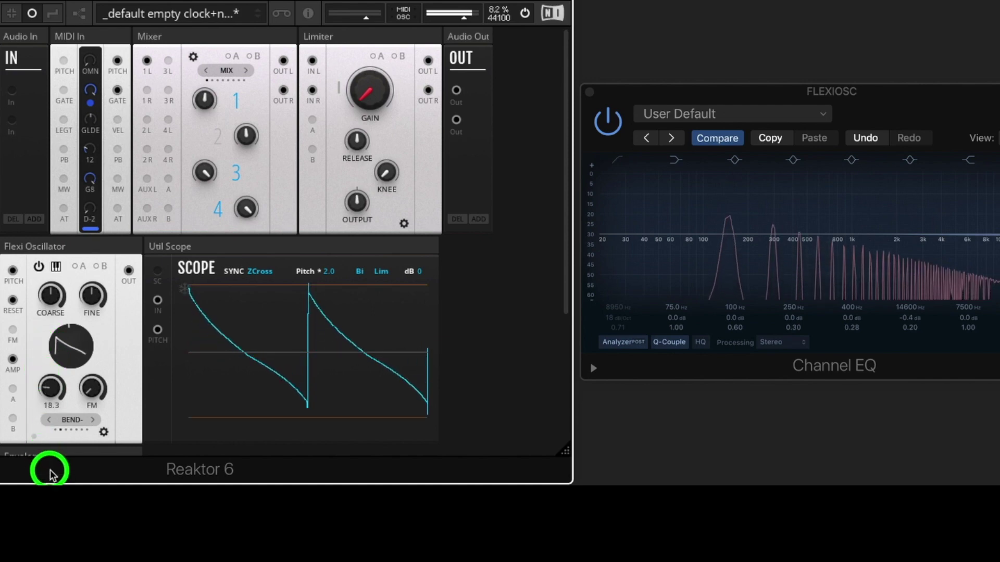
Switch the warp mode to BEND+ and raise WARP to 83.2 on the sawtooth wave
left_click(51, 419)
left_click_drag(48, 391, 52, 337)
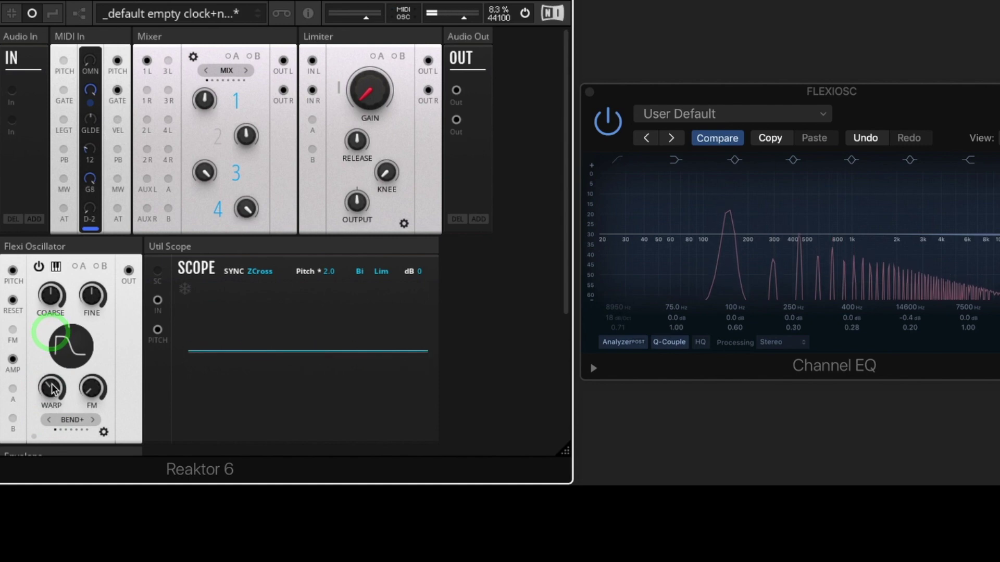
left_click_drag(52, 391, 44, 297)
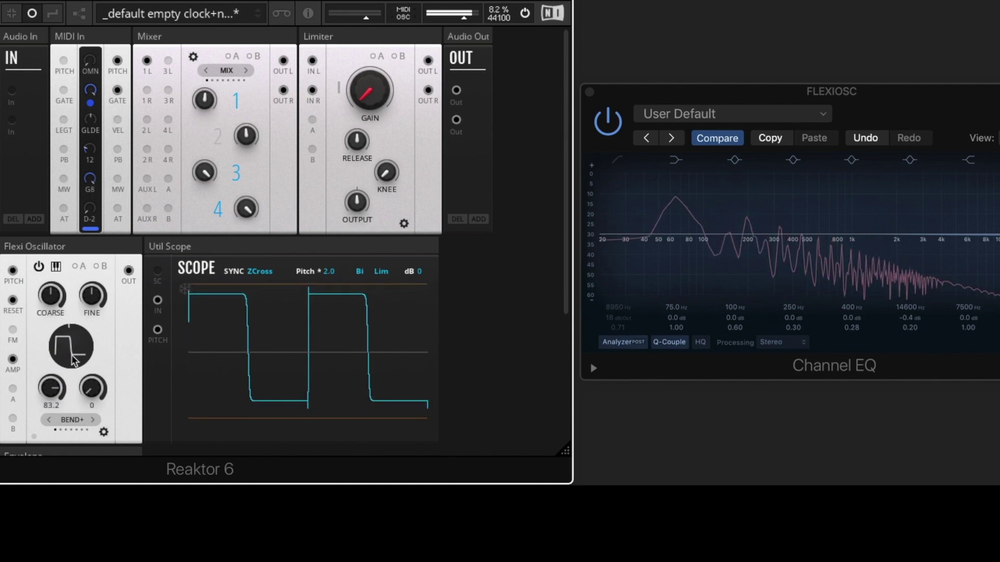
Morph the waveform to a pulse and back to a sawtooth, lowering WARP to 23.4 in BEND+ mode
mouse_move(73, 359)
left_mouse_down()
mouse_move(88, 293)
mouse_move(81, 307)
left_mouse_up()
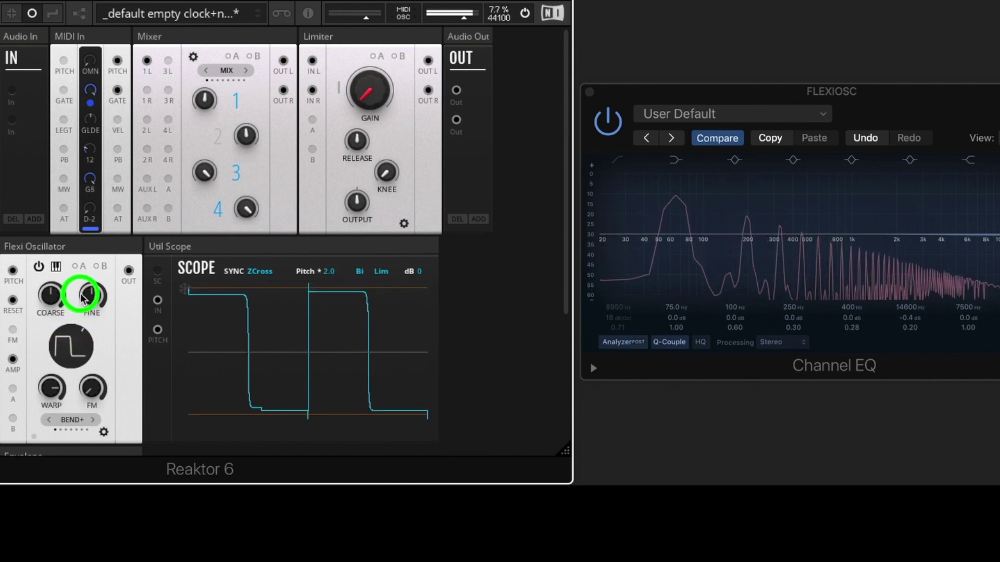
left_click_drag(51, 388, 54, 478)
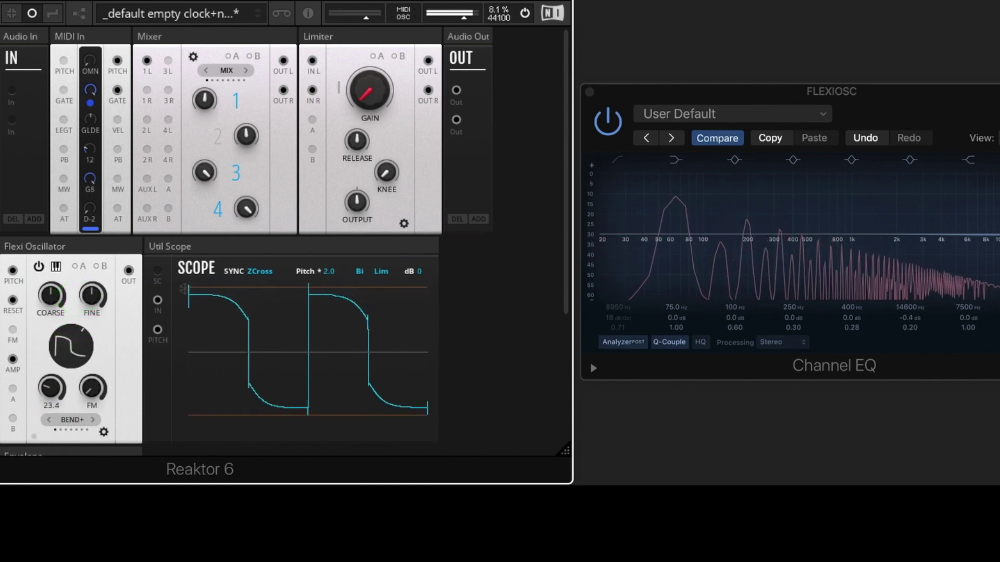
left_click_drag(75, 386, 77, 403)
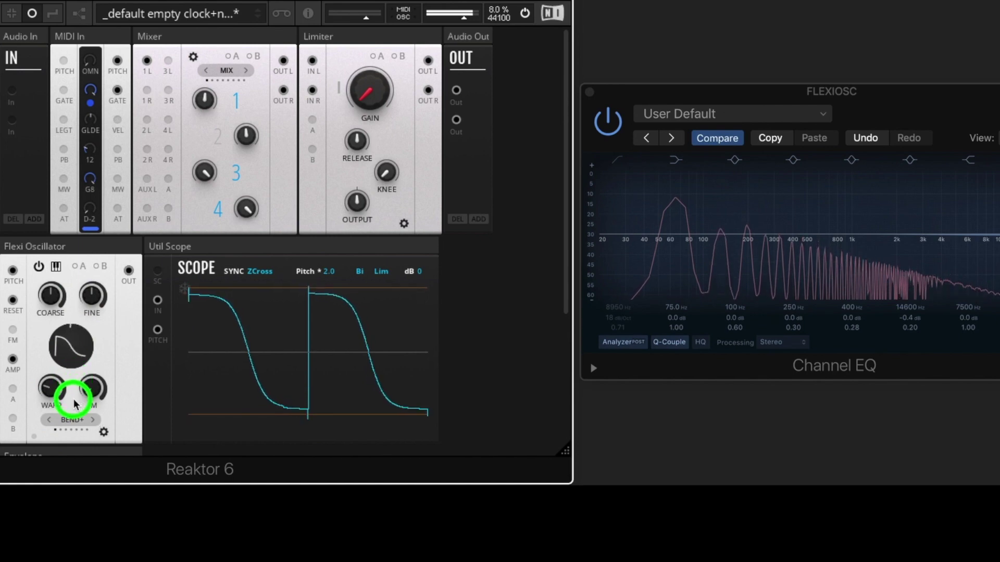
Switch the warp mode to ASYM, with the waveform set to a sine and WARP at its midpoint
left_click(92, 420)
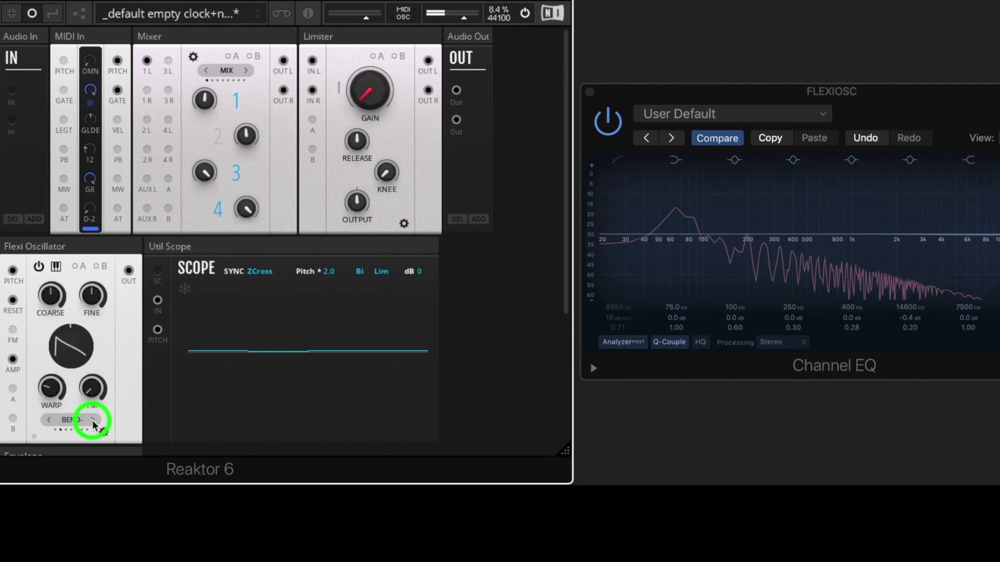
left_click(92, 420)
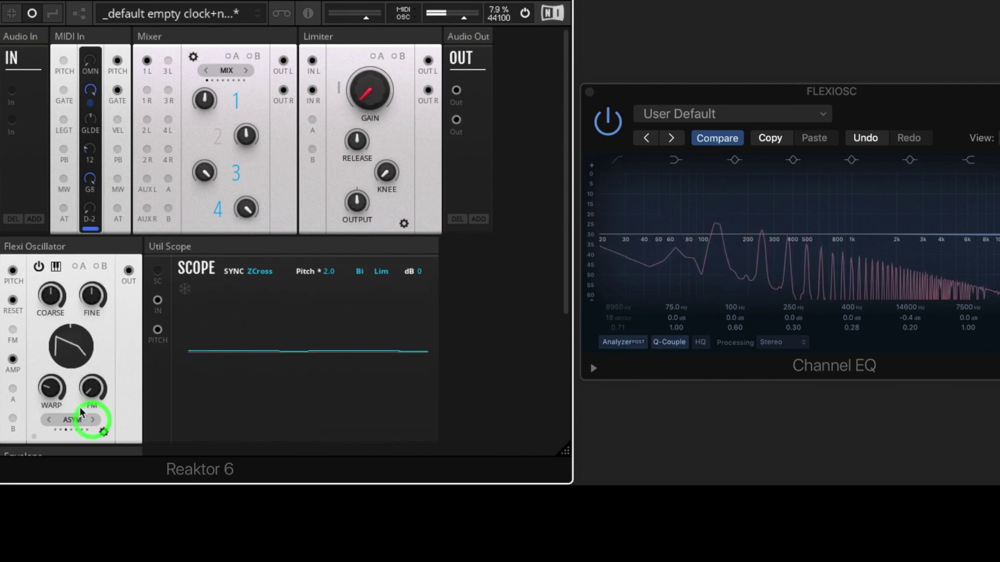
mouse_move(51, 373)
left_mouse_down()
mouse_move(49, 402)
mouse_move(56, 336)
mouse_move(51, 387)
left_mouse_up()
mouse_move(74, 344)
left_mouse_down()
mouse_move(74, 329)
mouse_move(48, 398)
mouse_move(45, 281)
mouse_move(51, 296)
left_mouse_up()
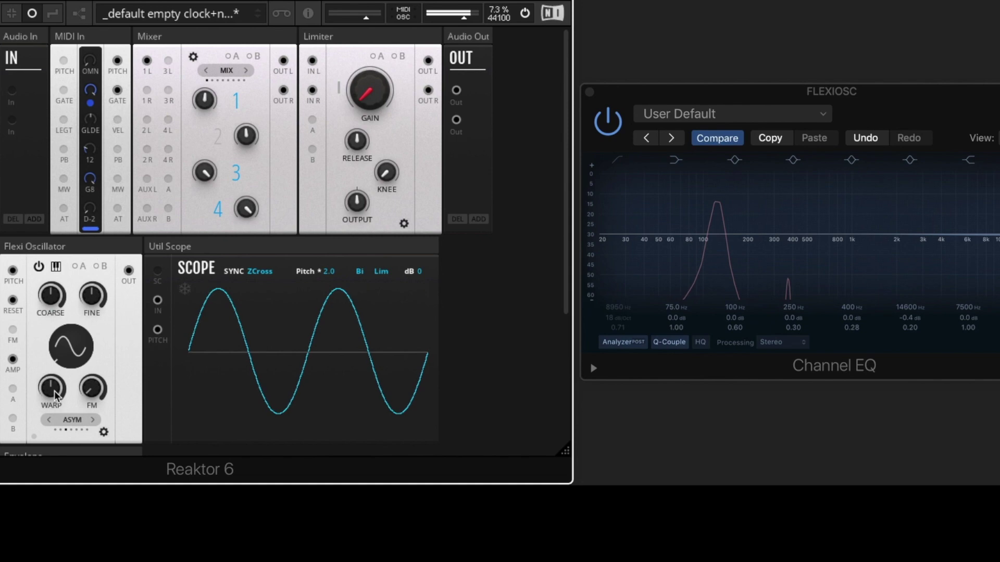
Sweep WARP in ASYM mode on the sine wave, then morph the waveform to a pulse and sweep WARP again
mouse_move(58, 396)
left_mouse_down()
mouse_move(77, 332)
mouse_move(71, 463)
left_mouse_up()
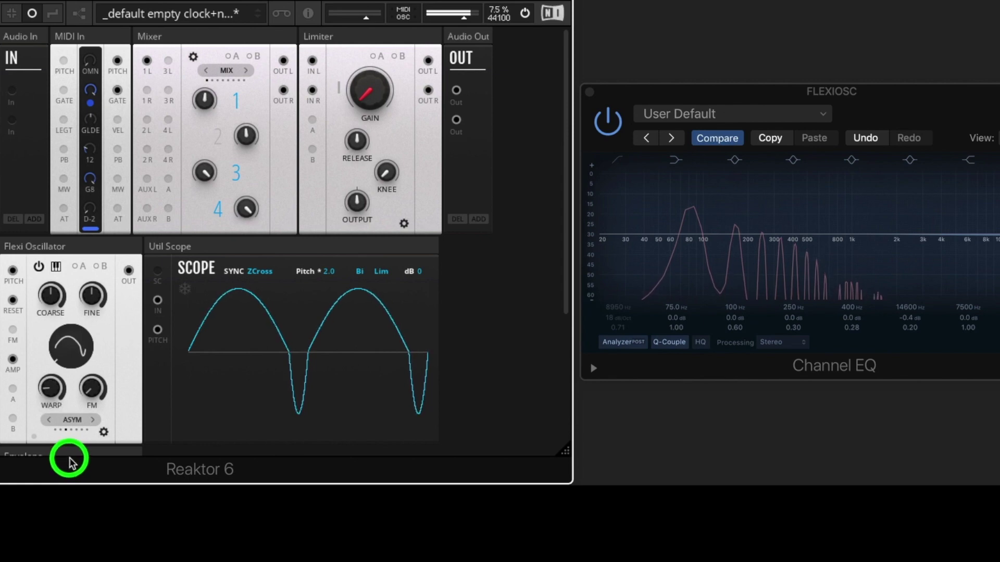
left_click_drag(72, 462, 123, 230)
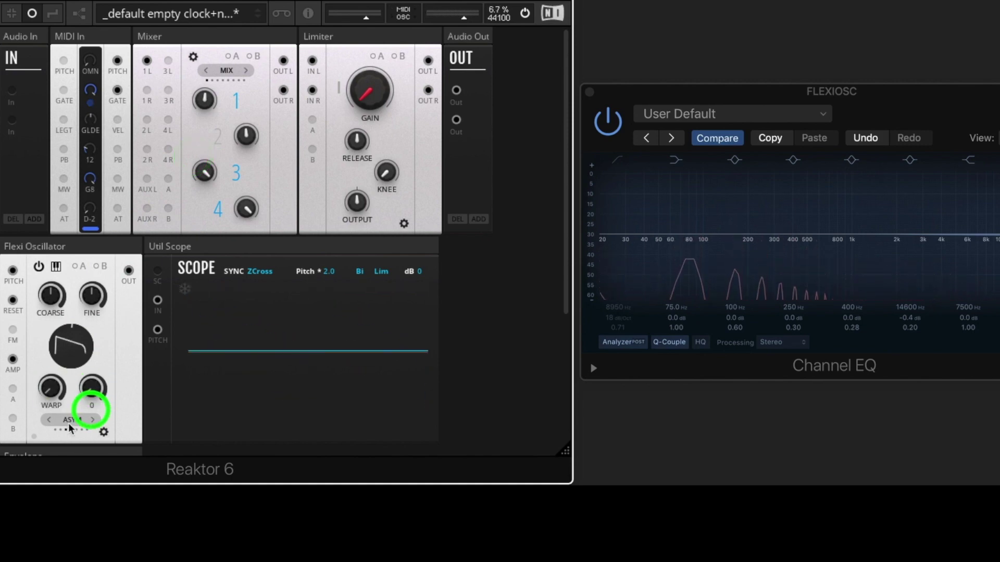
left_click_drag(61, 421, 93, 276)
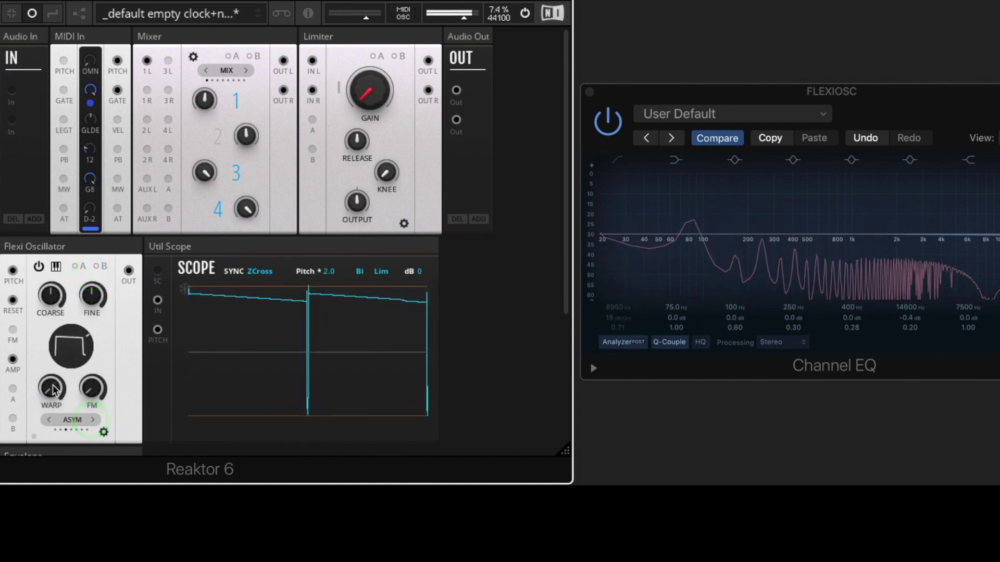
left_click_drag(54, 390, 93, 272)
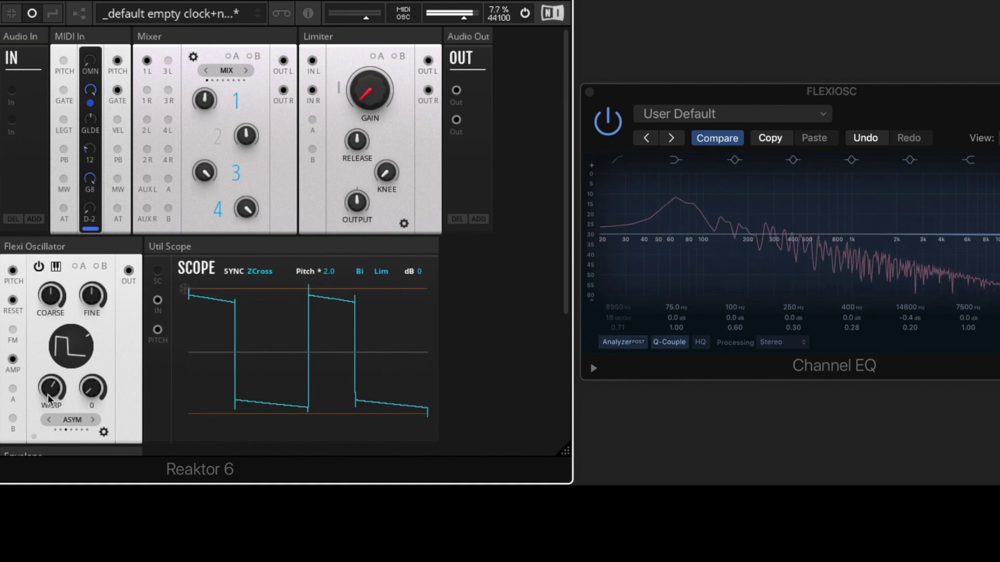
left_click_drag(50, 401, 47, 376)
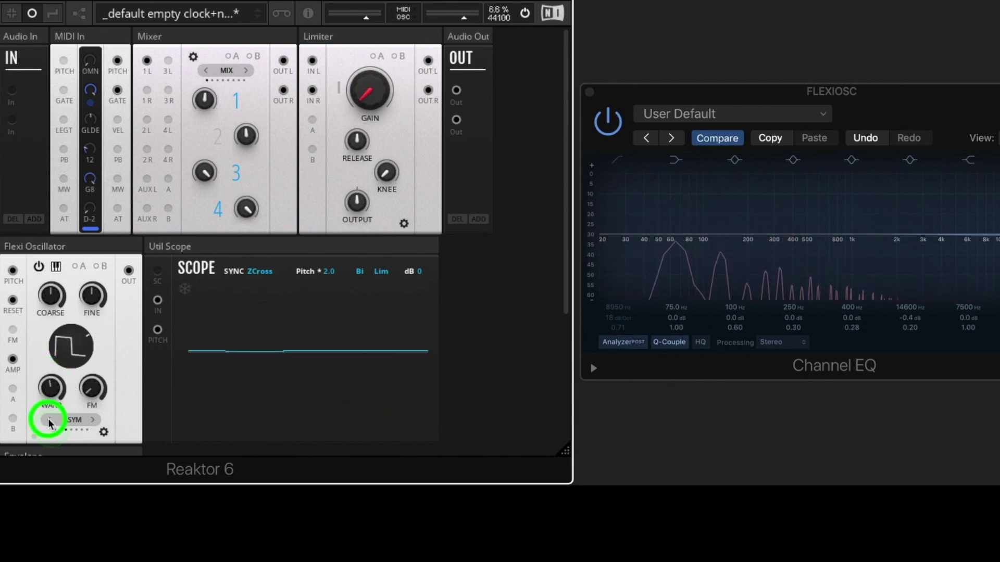
mouse_move(46, 390)
left_mouse_down()
mouse_move(49, 381)
mouse_move(59, 391)
left_mouse_up()
Switch the warp mode to SYNC and sweep WARP on a sine wave, bringing it down to 35.5
left_click(94, 420)
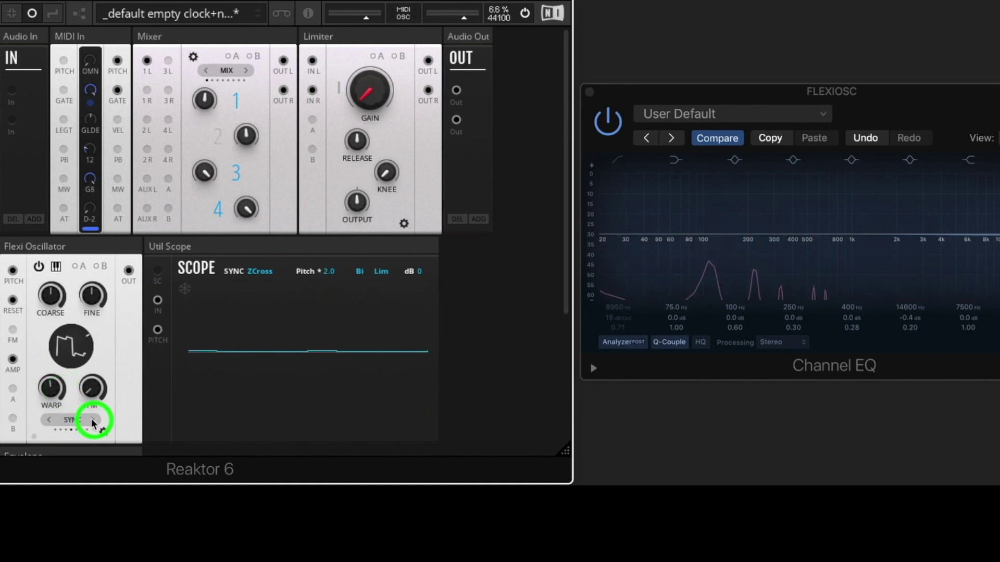
left_click(48, 436)
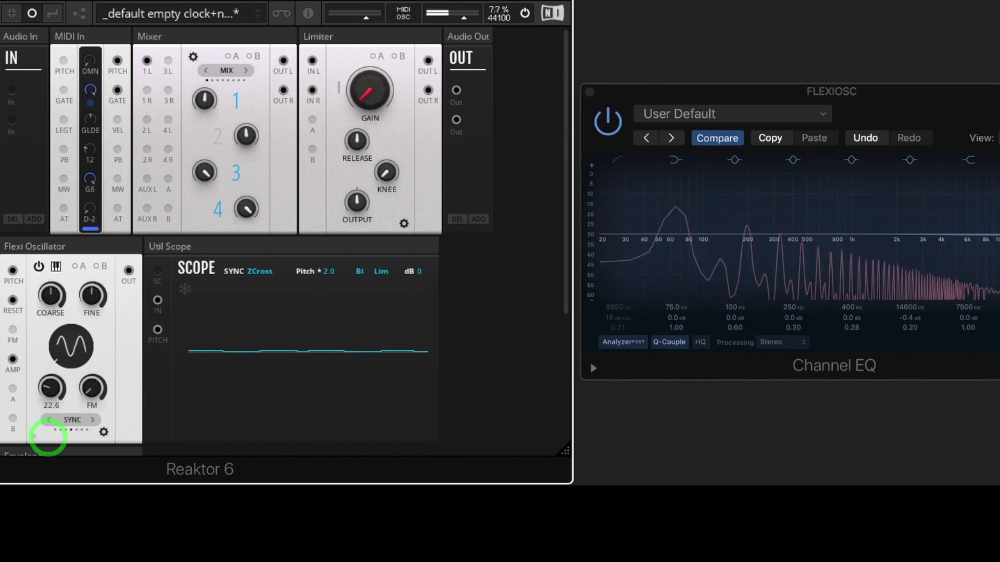
left_click_drag(50, 396, 73, 314)
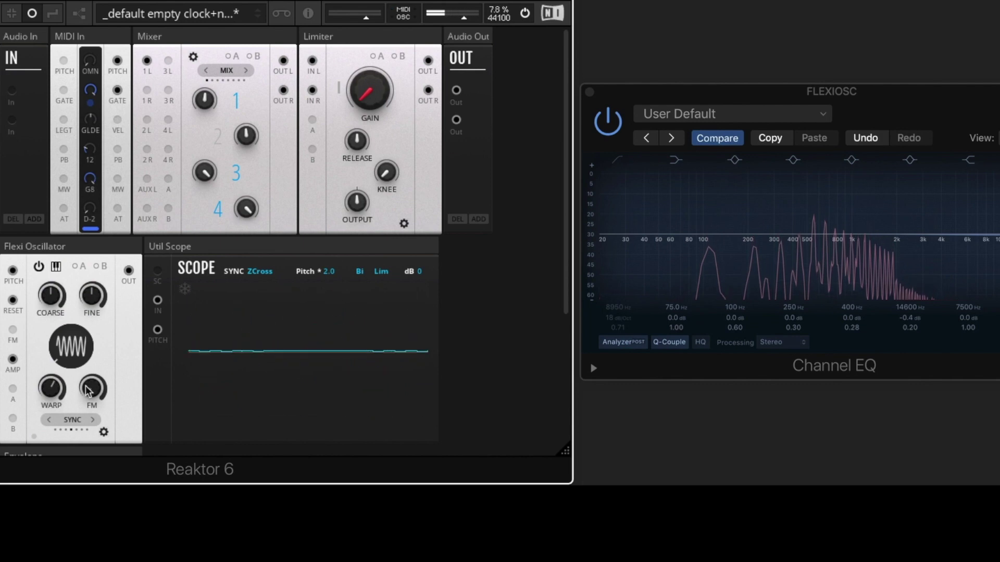
left_click_drag(56, 404, 57, 394)
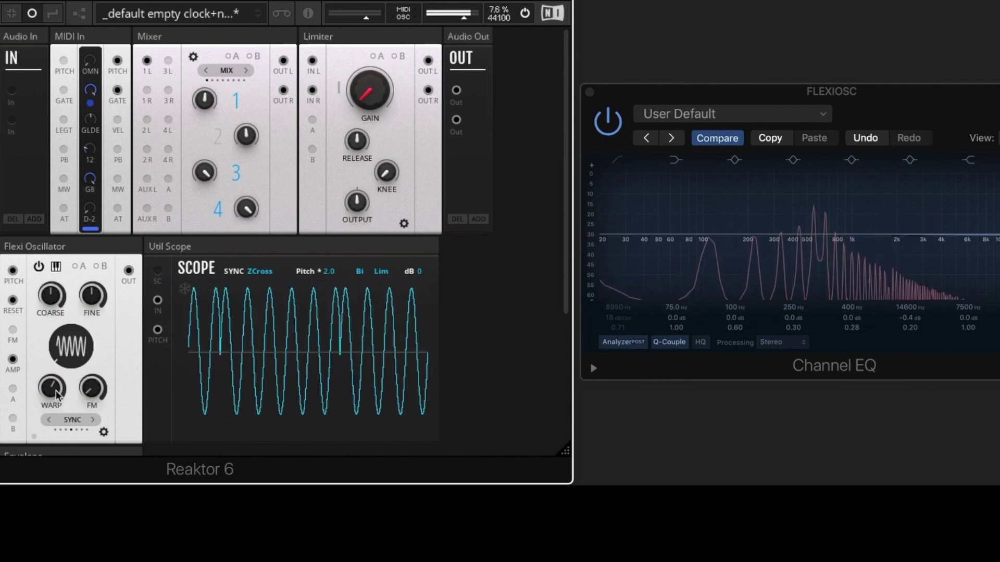
left_click(56, 394)
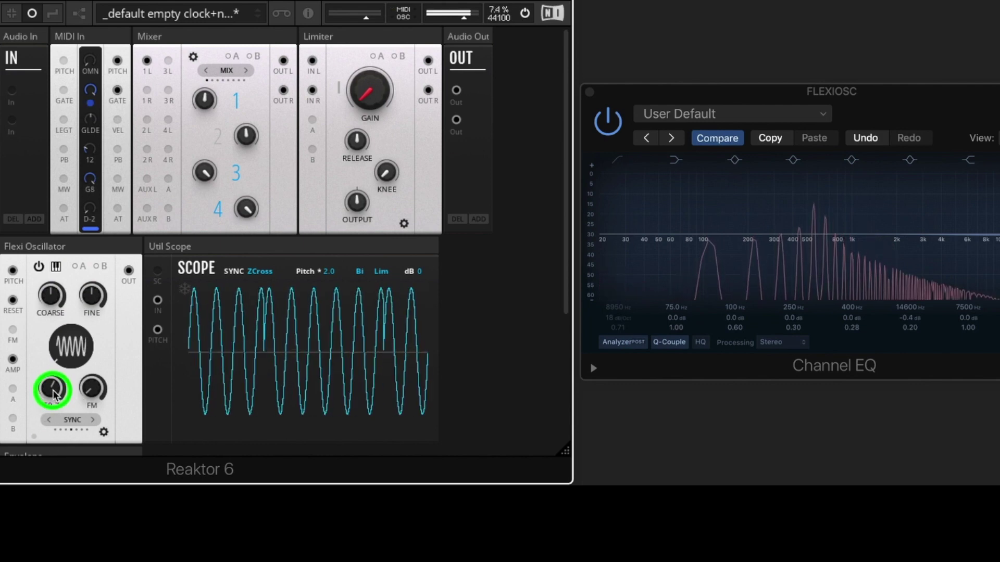
left_click_drag(55, 394, 48, 444)
left_click(83, 315)
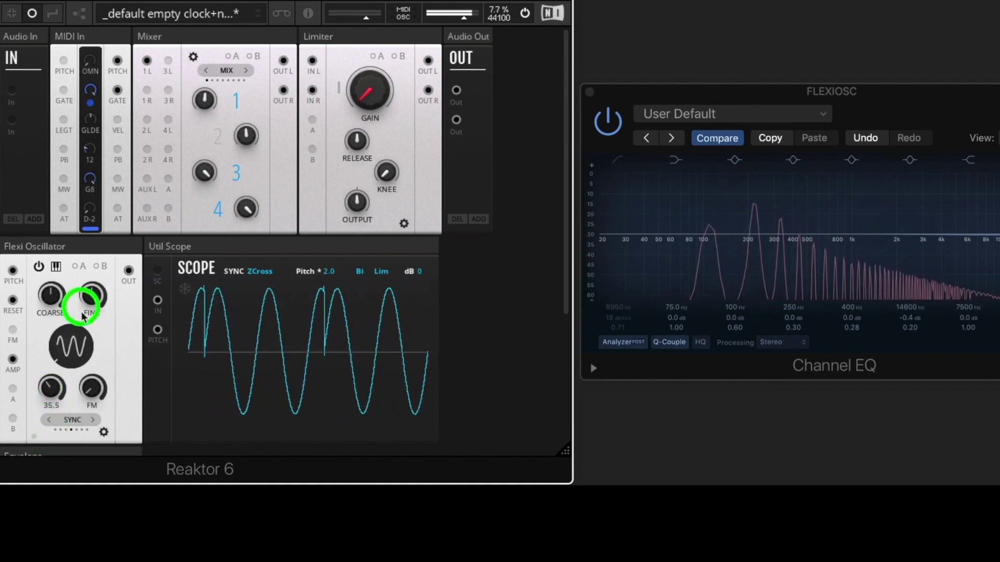
Morph the waveform to a triangle with WARP at 26.5, and adjust the knob beneath DIRECTION in the oscillator's settings
left_click(86, 254)
left_click_drag(45, 360, 85, 426)
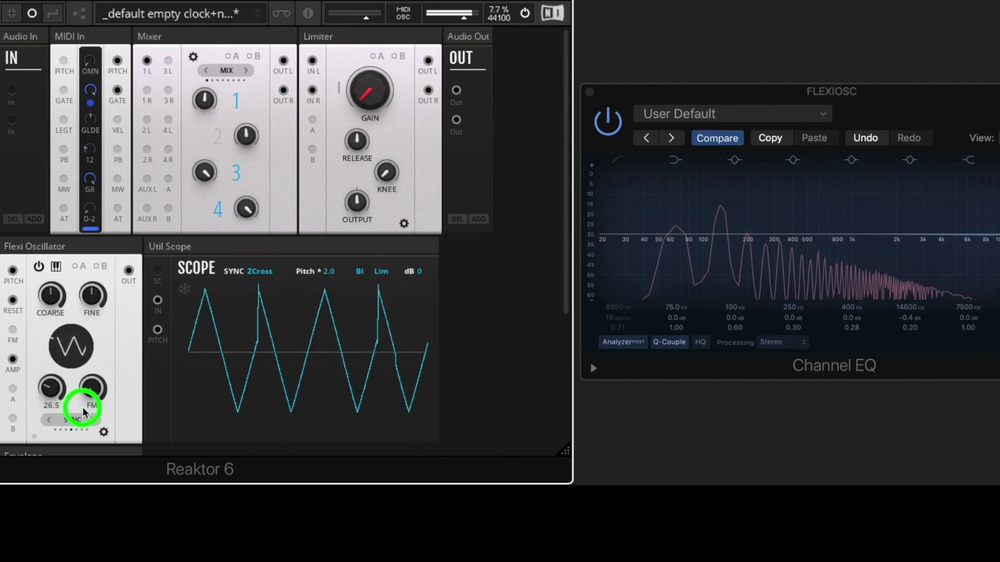
left_click(103, 433)
mouse_move(72, 426)
left_mouse_down()
mouse_move(74, 335)
mouse_move(73, 476)
mouse_move(74, 418)
left_mouse_up()
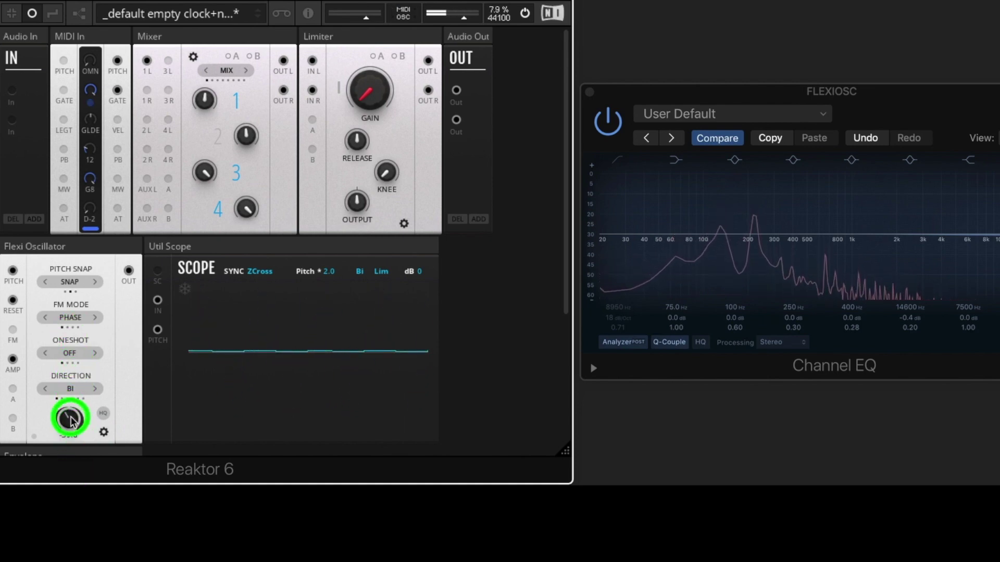
left_click(103, 432)
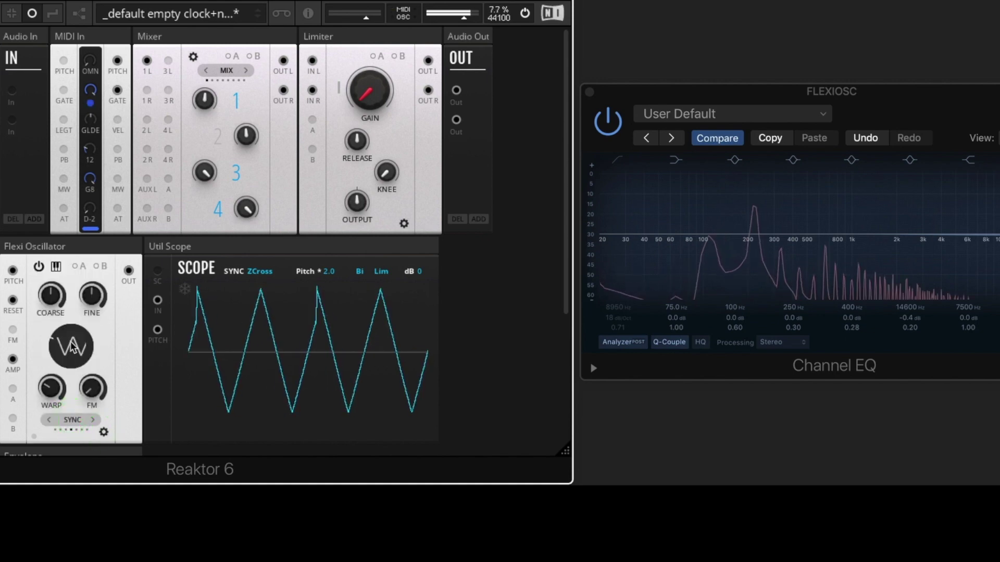
Sweep WARP in SYNC mode on the triangle, then morph the waveform to a sawtooth and lower WARP to 0
left_click_drag(54, 394, 75, 340)
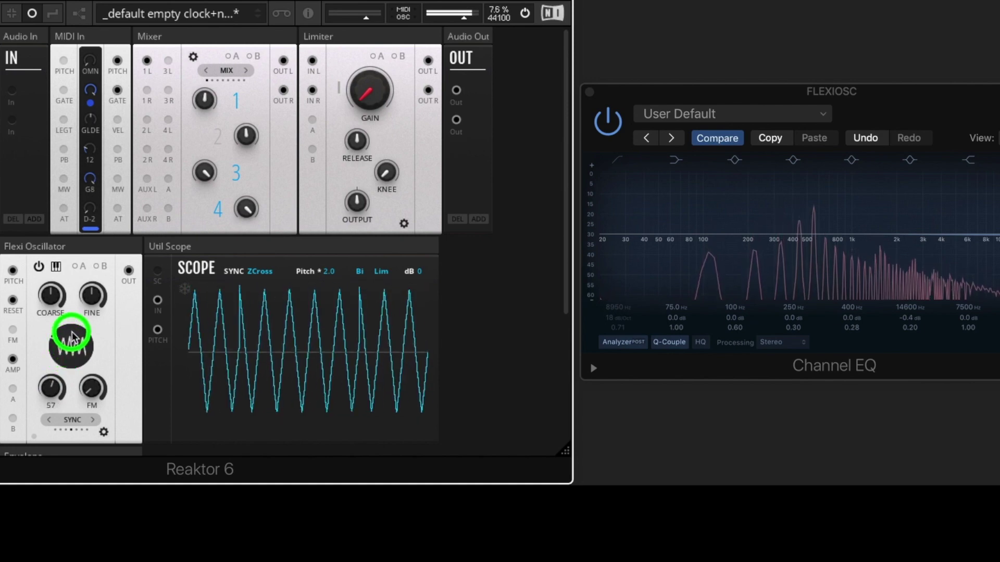
left_click_drag(81, 303, 92, 312)
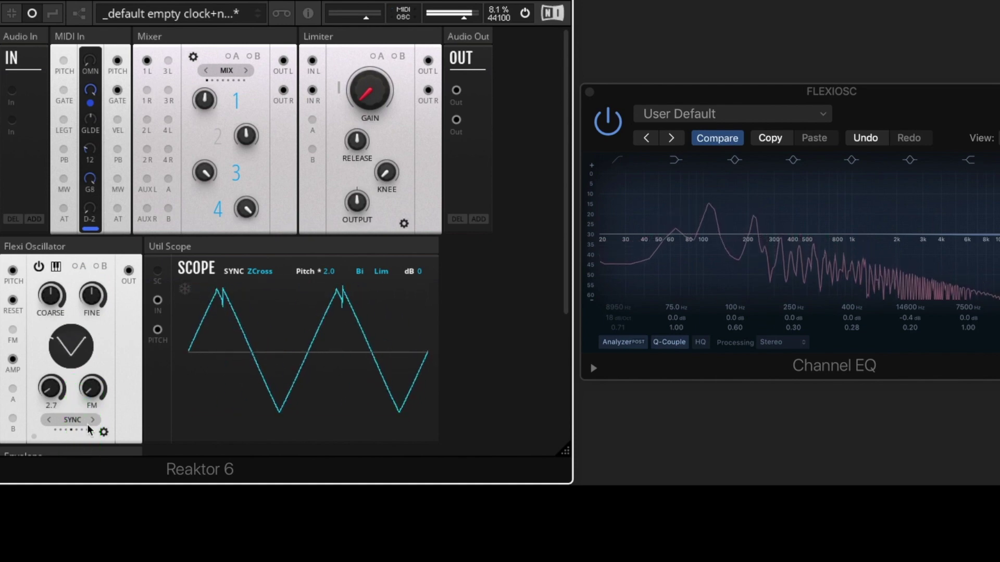
left_click_drag(71, 338, 71, 284)
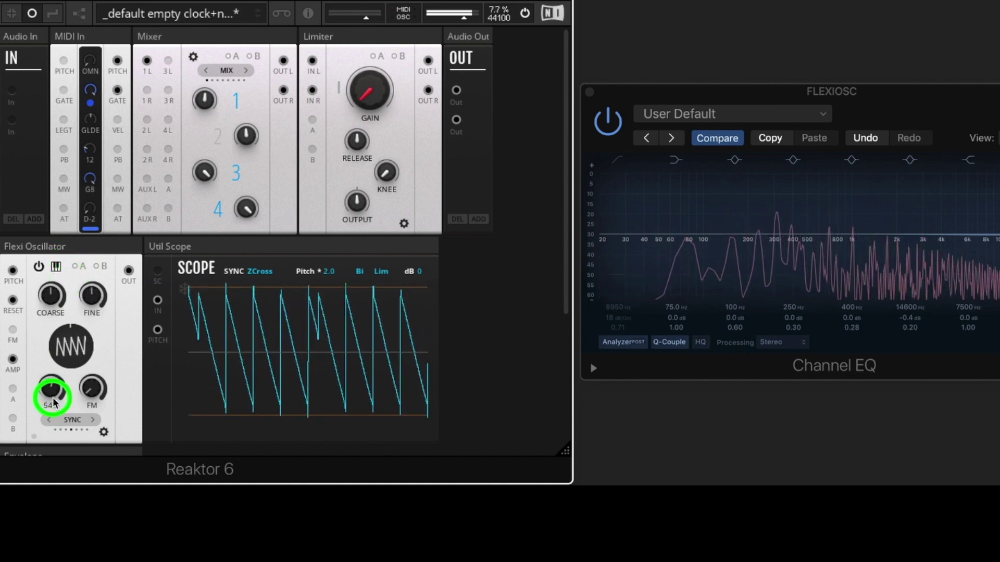
left_click_drag(53, 400, 50, 427)
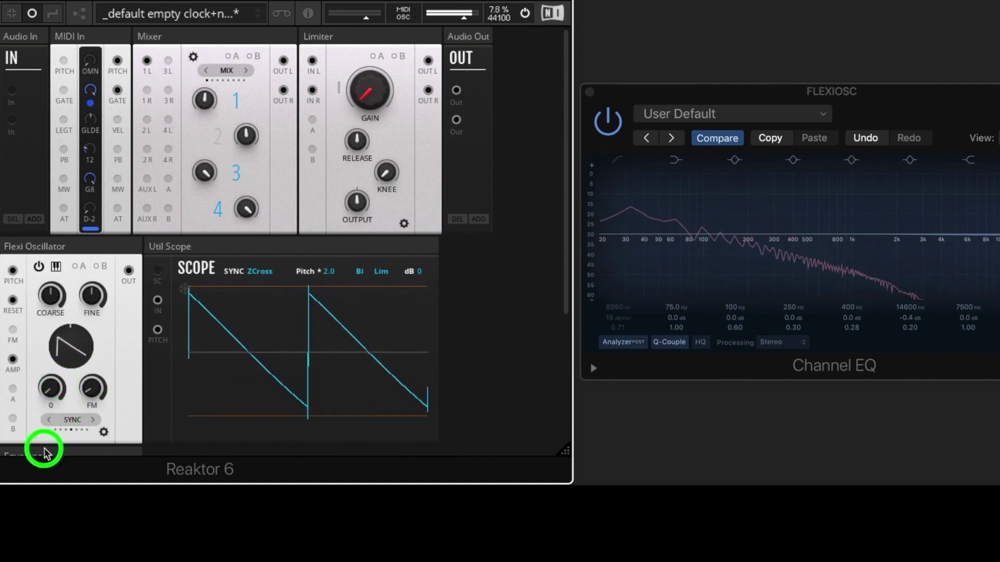
left_click_drag(46, 421, 39, 477)
Switch the warp mode to HYPER and sweep WARP on a sine wave up to 30.8 and back to 0
left_click(94, 419)
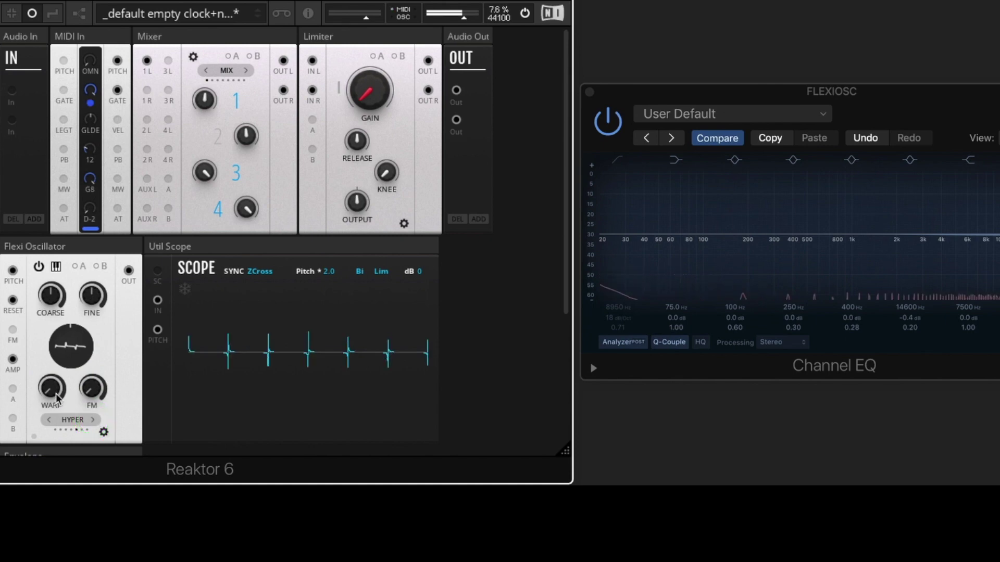
left_click_drag(92, 394, 78, 397)
left_click_drag(81, 354, 80, 475)
left_click_drag(51, 401, 71, 401)
left_click(94, 420)
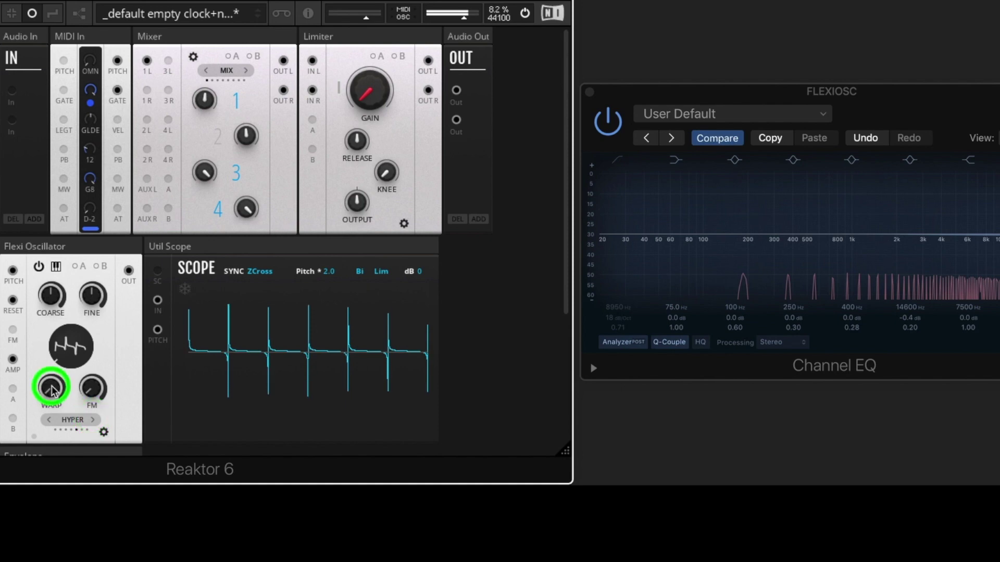
left_click_drag(52, 385, 51, 368)
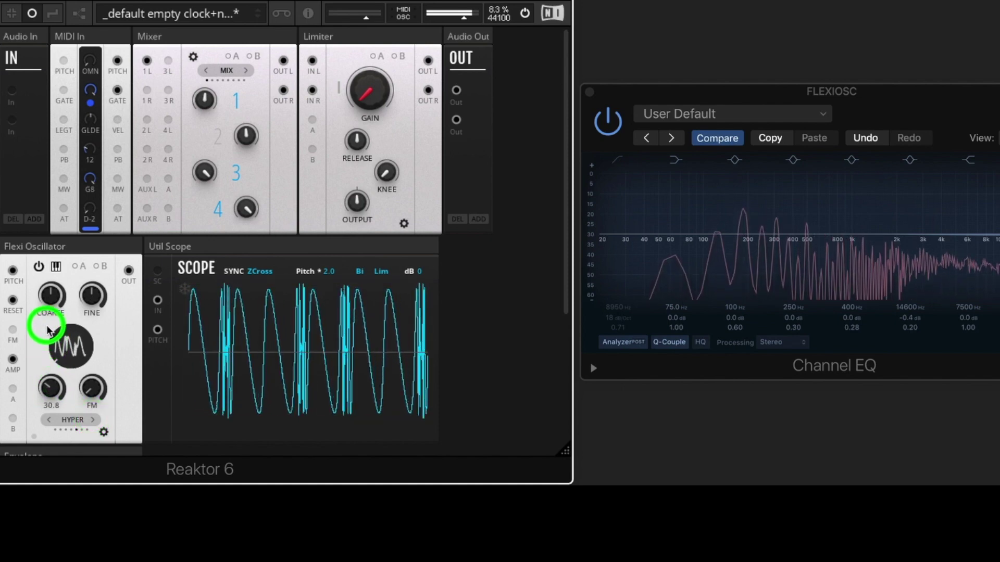
mouse_move(46, 298)
left_mouse_down()
mouse_move(47, 256)
mouse_move(79, 196)
mouse_move(63, 301)
left_mouse_up()
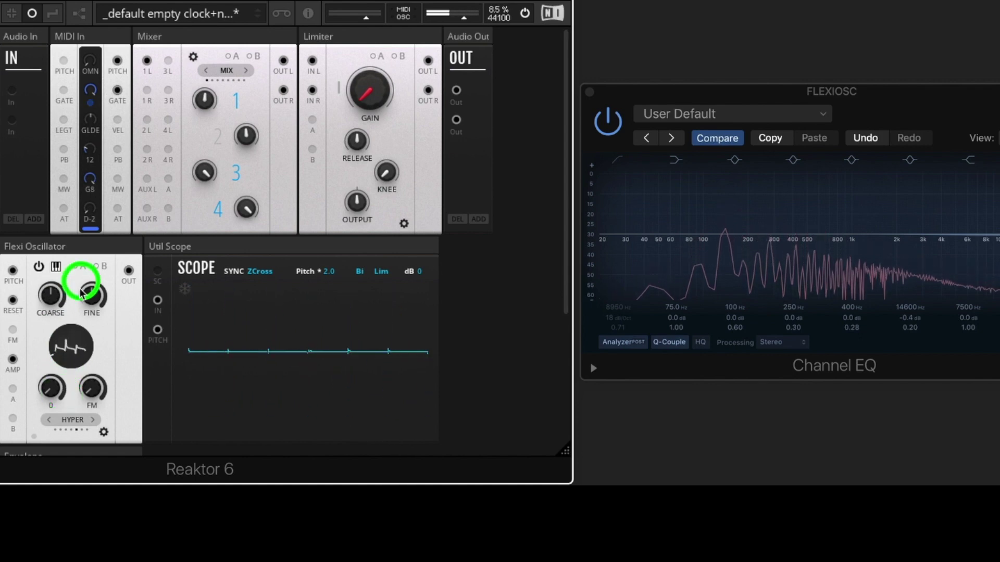
Morph the waveform to a sawtooth and sweep WARP in HYPER mode, returning it to 0
left_click(102, 174)
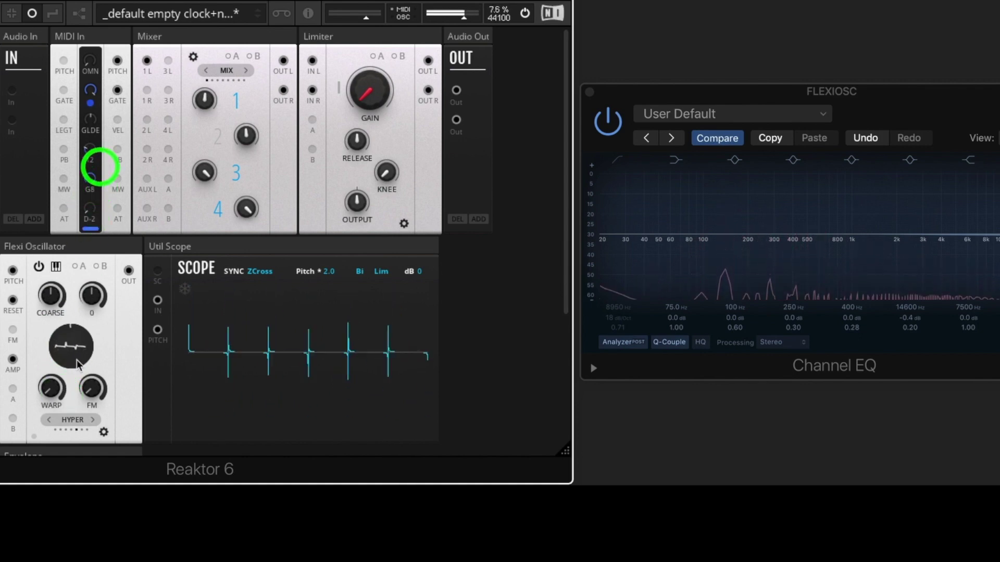
left_click_drag(51, 390, 86, 399)
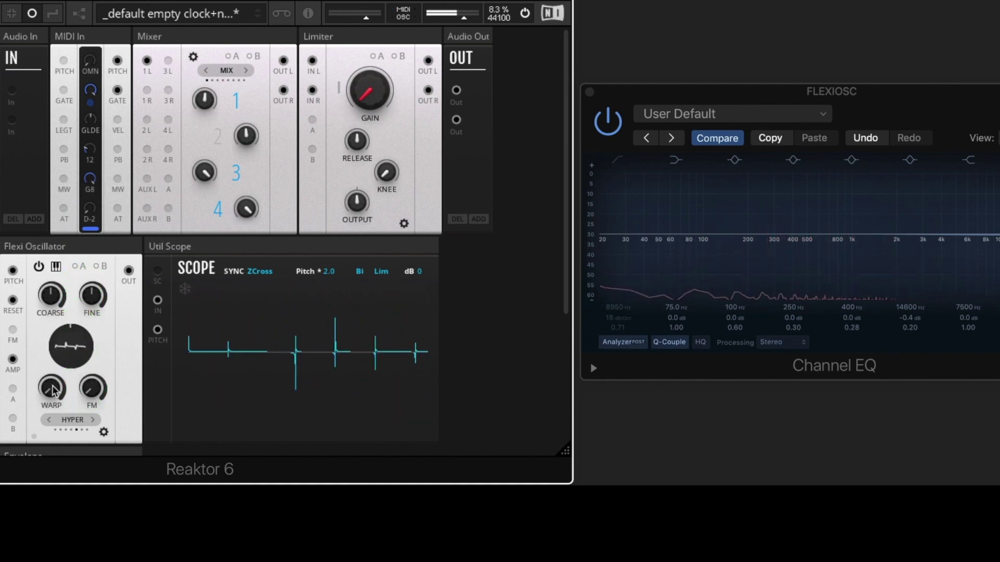
left_click_drag(60, 385, 86, 306)
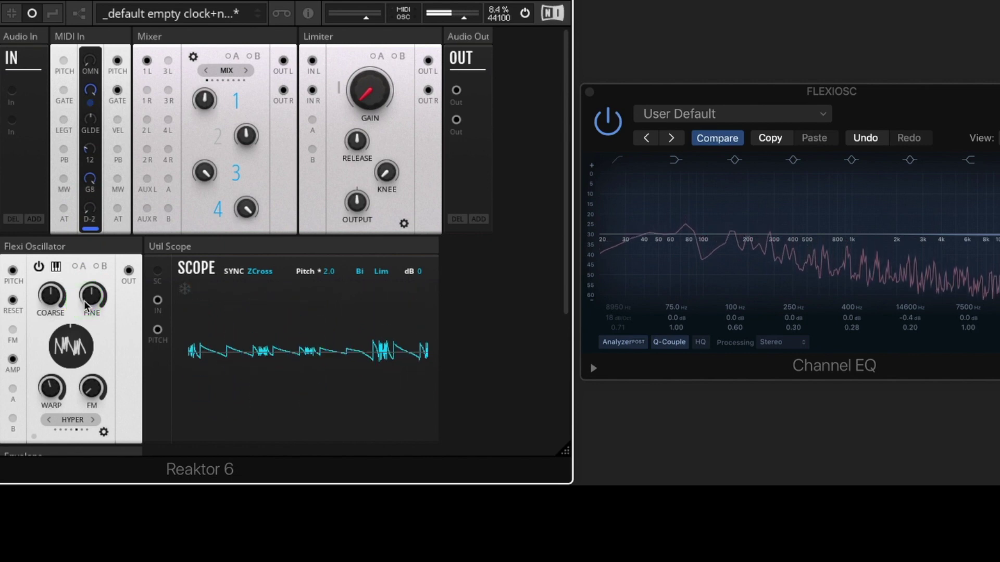
left_click(56, 398, "super")
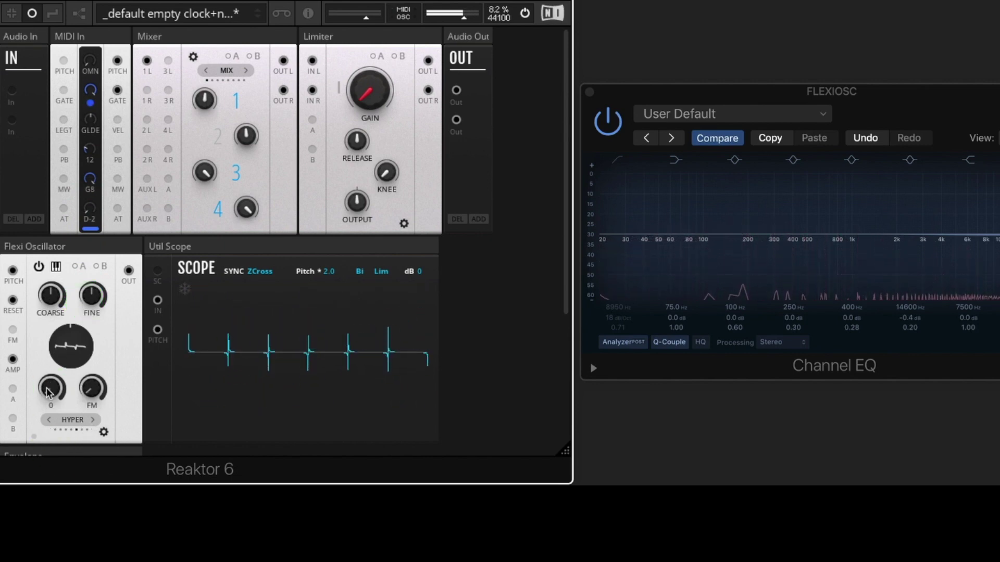
Switch the warp mode to FOLD and sweep WARP to 44.5 on the sawtooth, briefly trying WRAP mode
left_click_drag(56, 327, 56, 344)
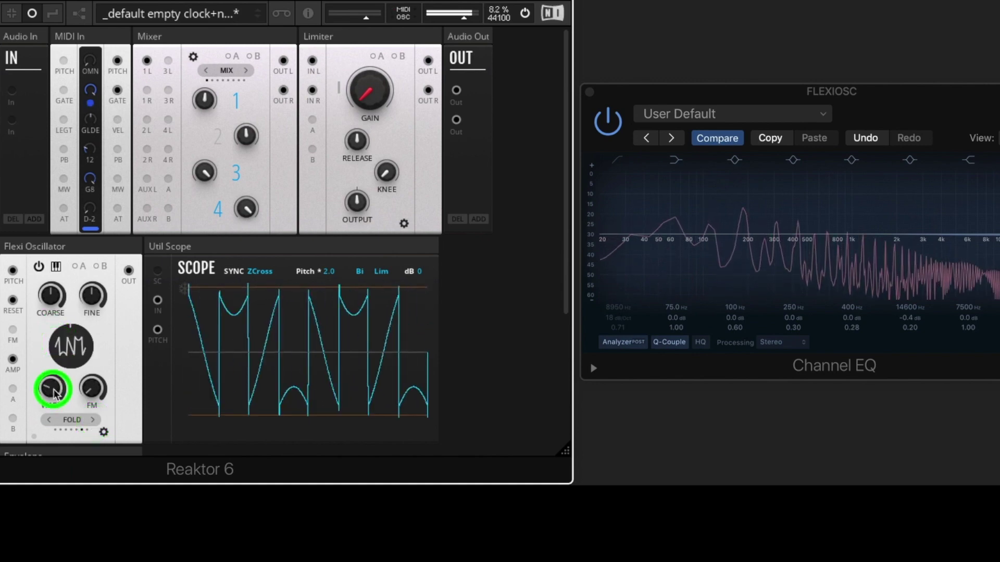
left_click_drag(56, 393, 57, 355)
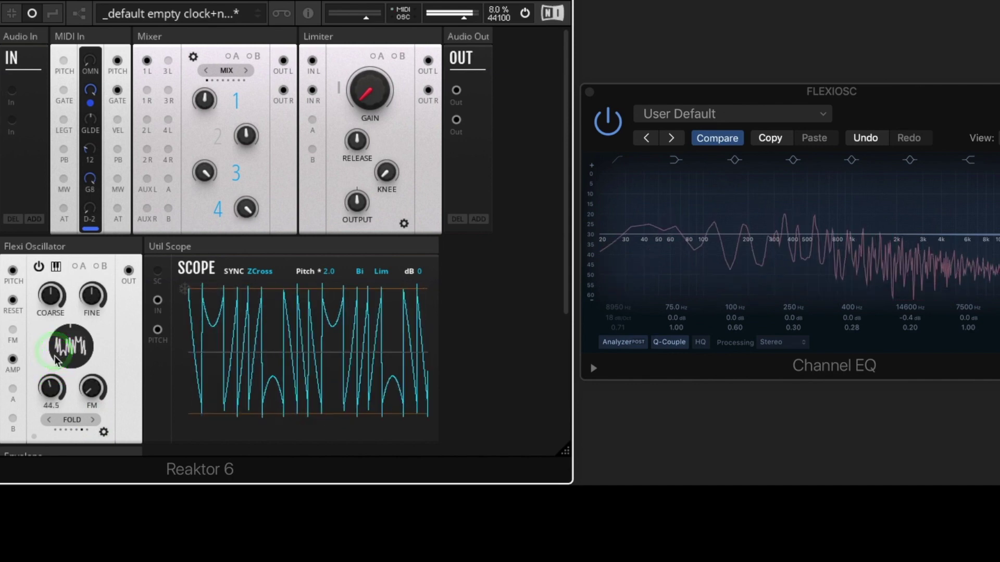
left_click_drag(57, 395, 58, 404)
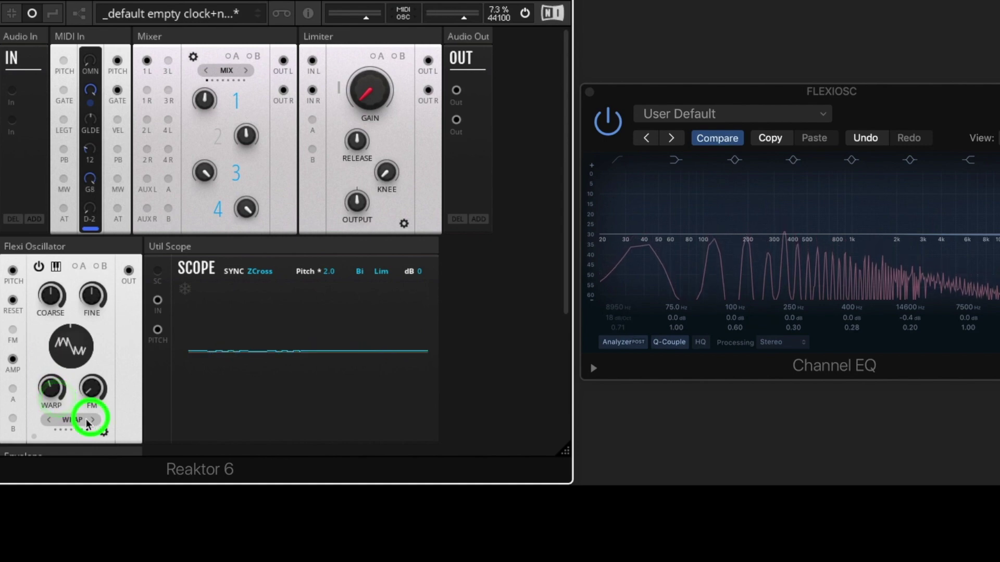
left_click(49, 420)
Morph the waveform from sawtooth toward pulse in FOLD mode, sweeping WARP up and back to its minimum
left_click(73, 346)
left_click_drag(73, 346, 86, 327)
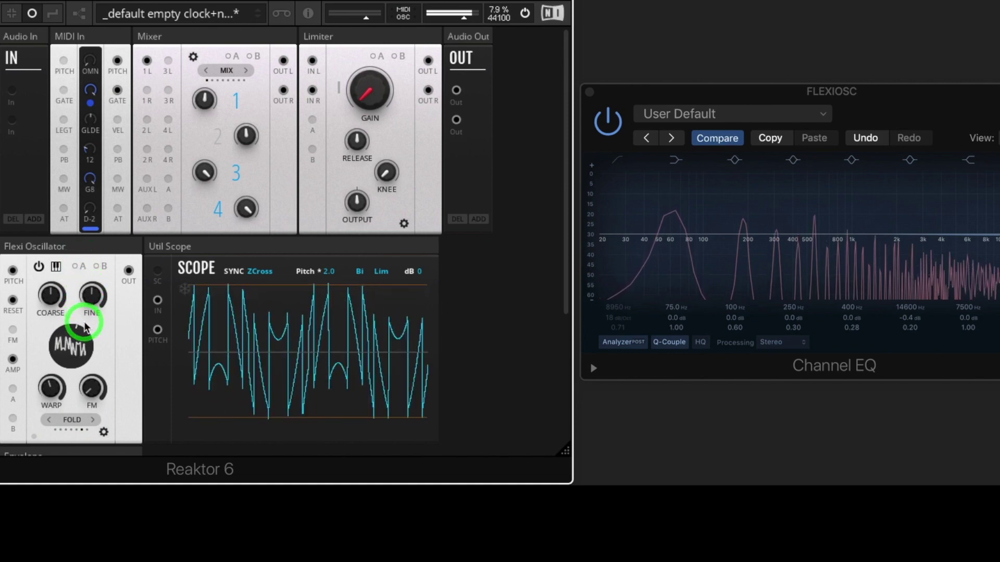
left_click_drag(53, 391, 59, 365)
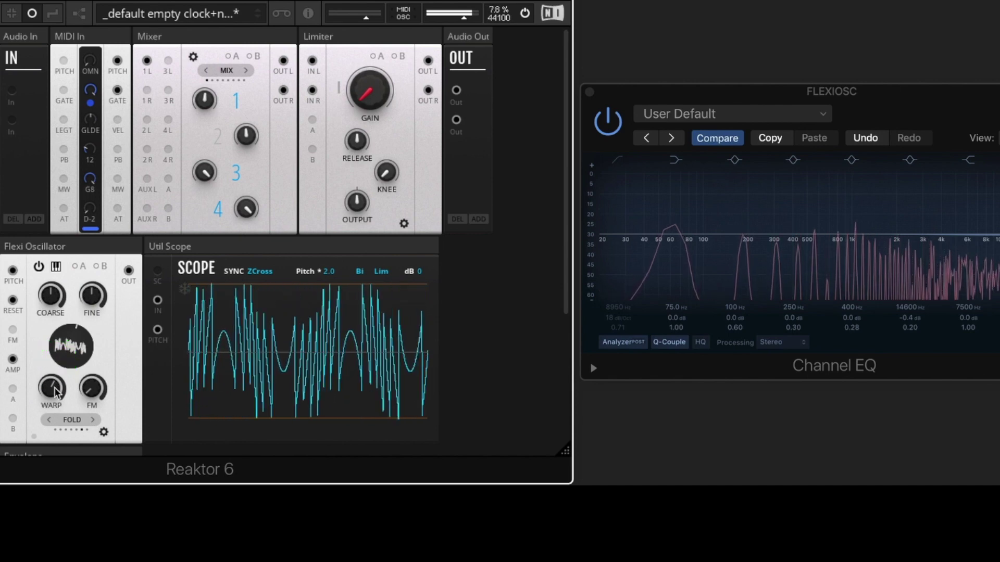
left_click_drag(56, 394, 80, 408)
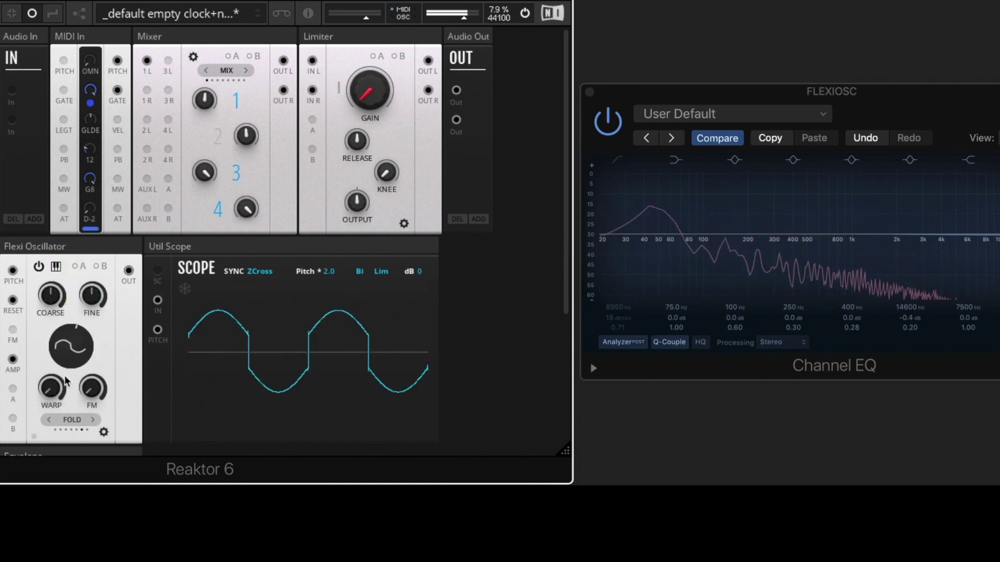
left_click_drag(68, 356, 69, 318)
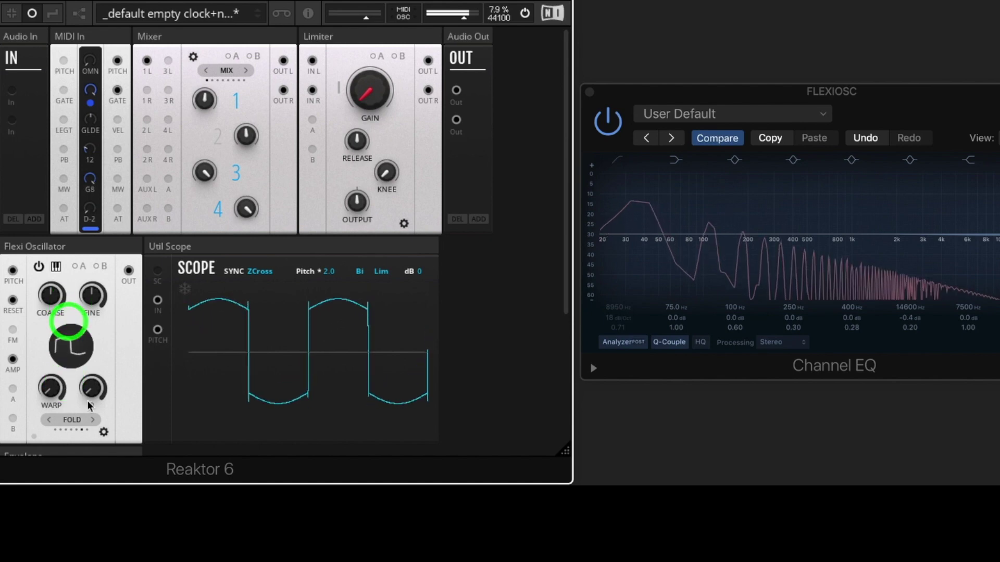
Switch the warp mode to WRAP and raise WARP on the pulse-shaped waveform
left_click(94, 421)
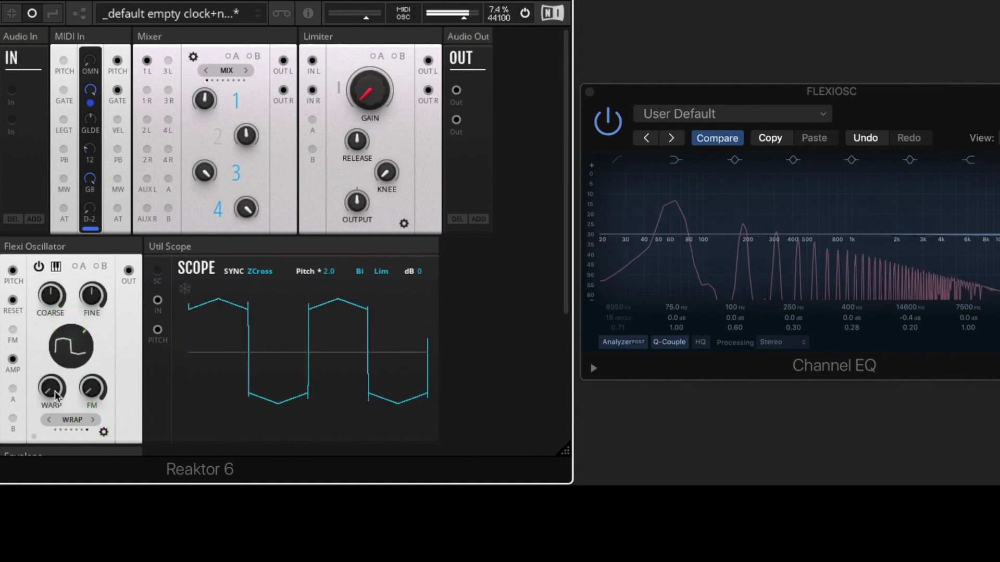
left_click_drag(56, 396, 66, 268)
left_click(74, 430)
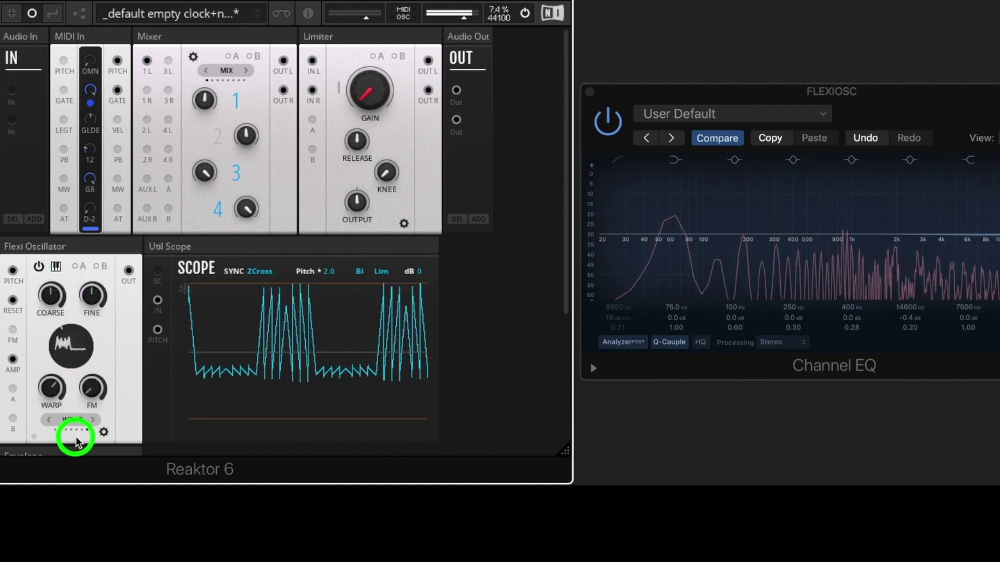
Morph the pulse-shaped waveform back and forth in WRAP mode with WARP raised
left_click(76, 420)
left_click(73, 430)
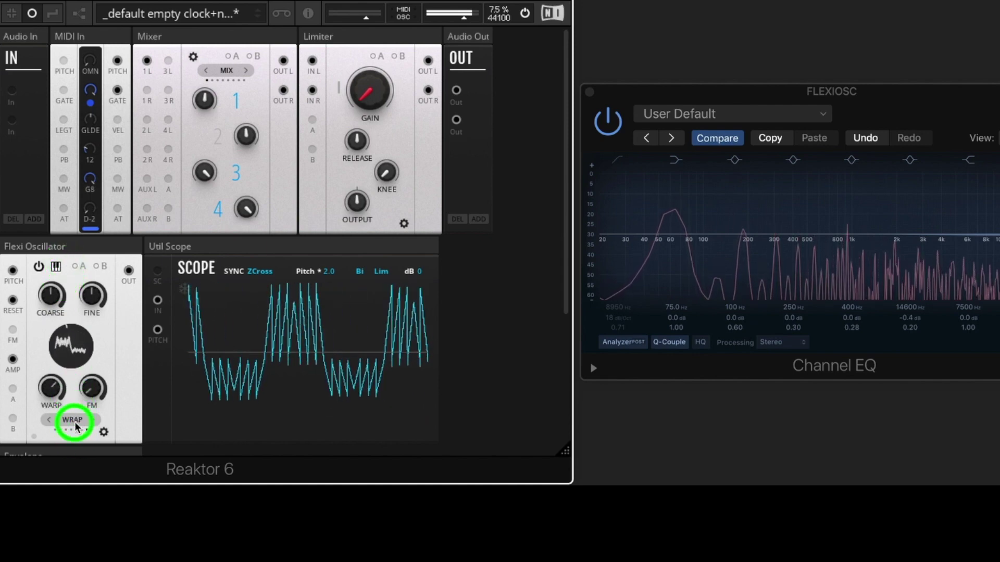
left_click(78, 340)
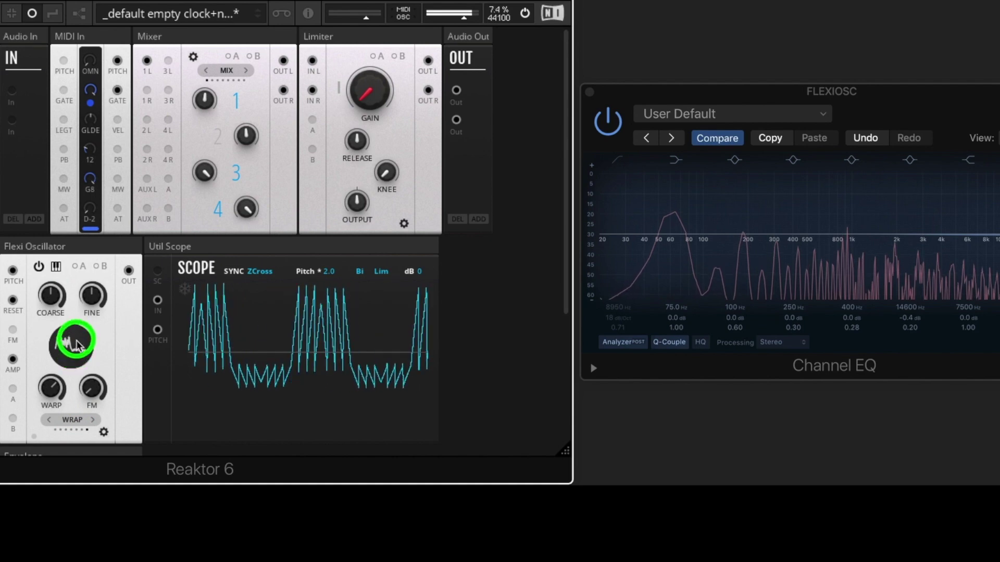
left_click(77, 323)
left_click_drag(78, 327, 75, 354)
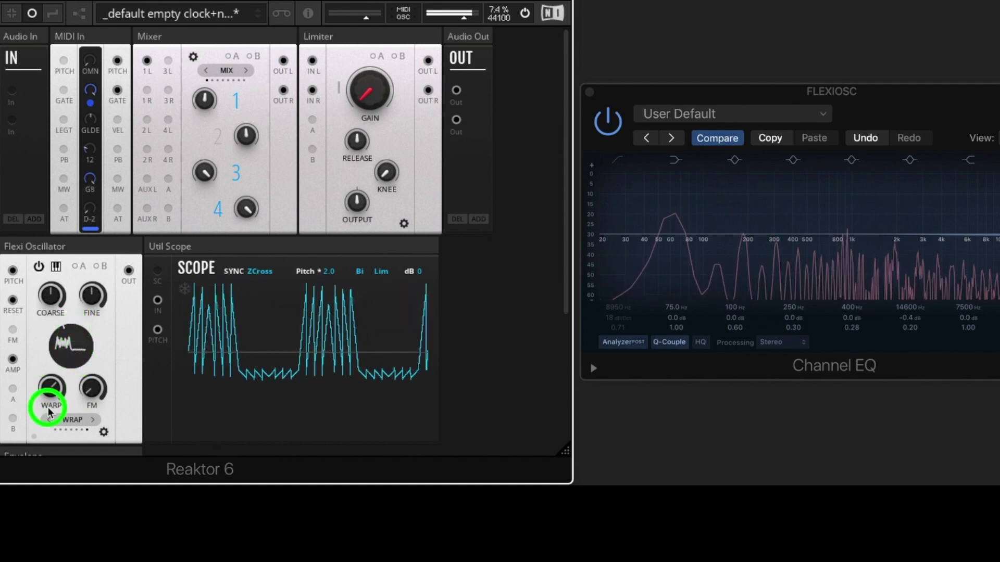
Lower WARP in stages to 0 in WRAP mode
left_click_drag(49, 412, 48, 482)
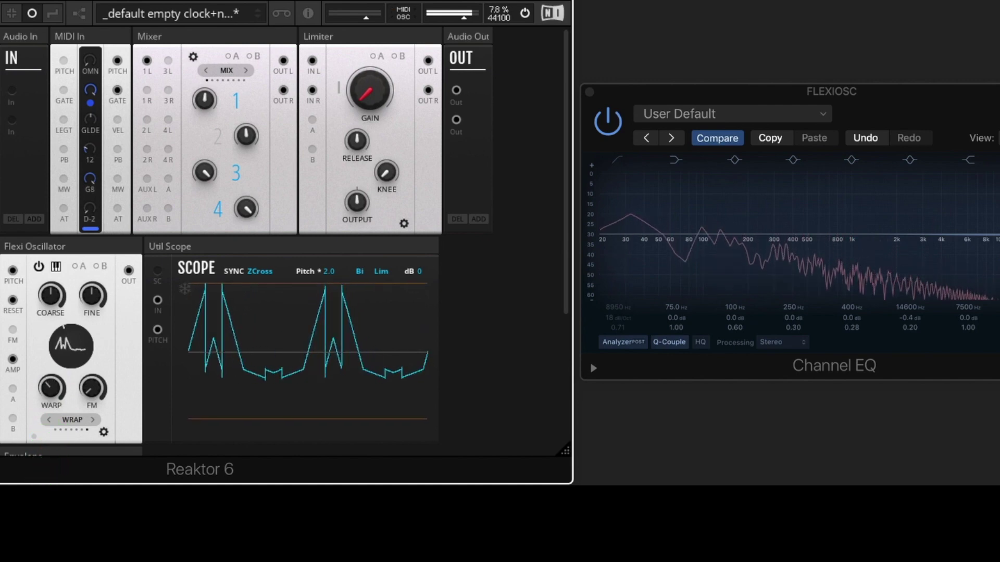
left_click(91, 389)
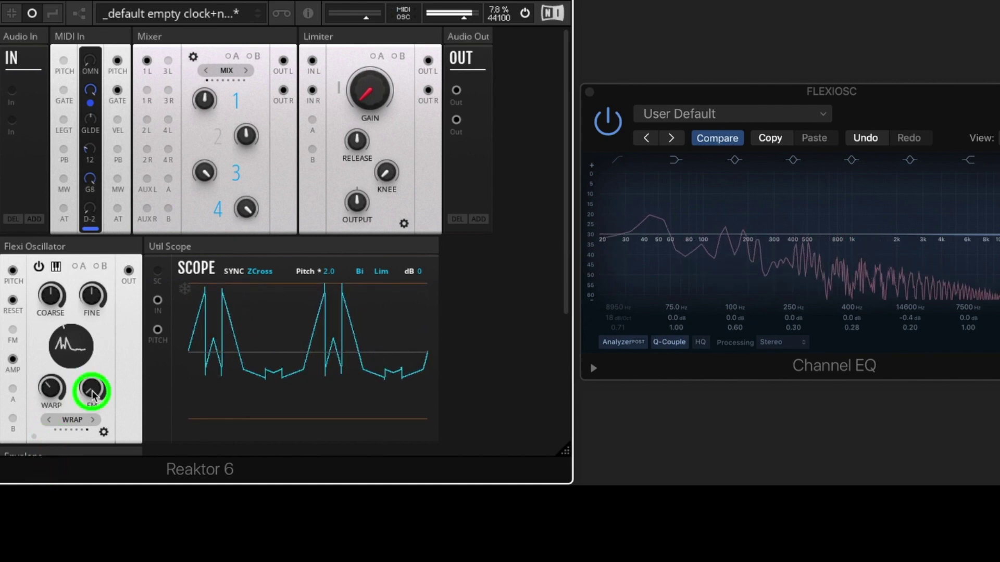
left_click(56, 387)
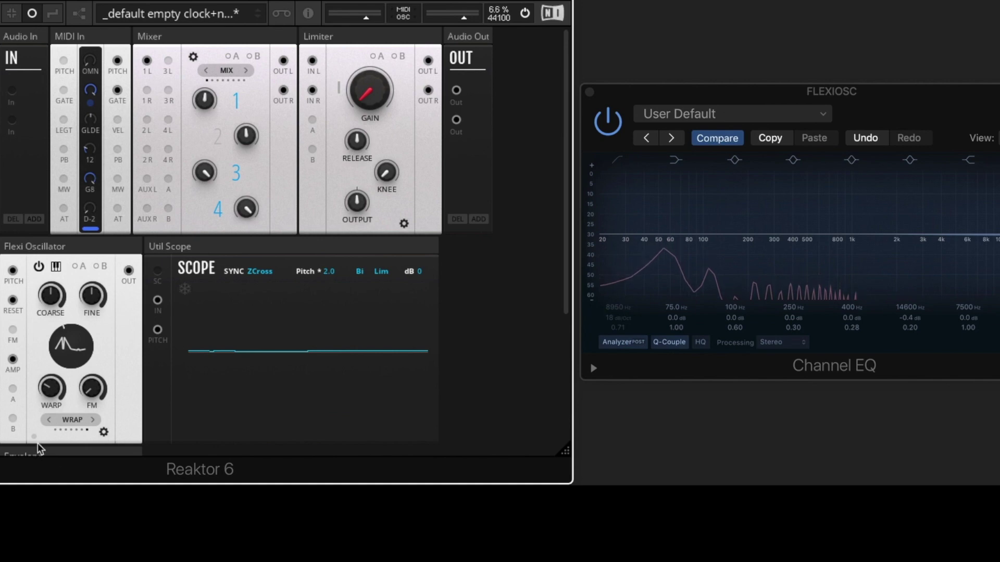
left_click_drag(60, 374, 61, 398)
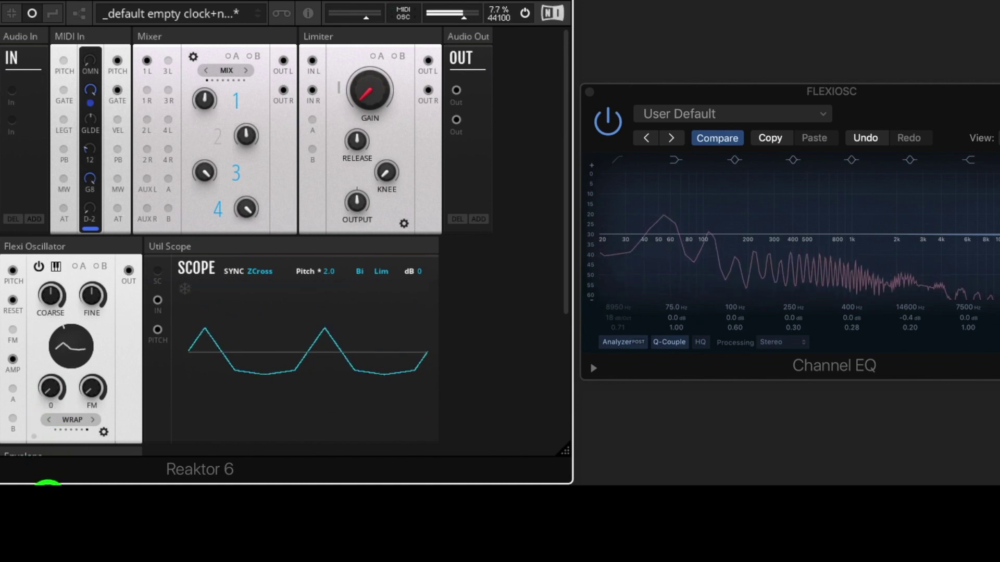
Examine the FM control and the Flexi Oscillator's FM mode settings, and return to its main controls
left_click(92, 411)
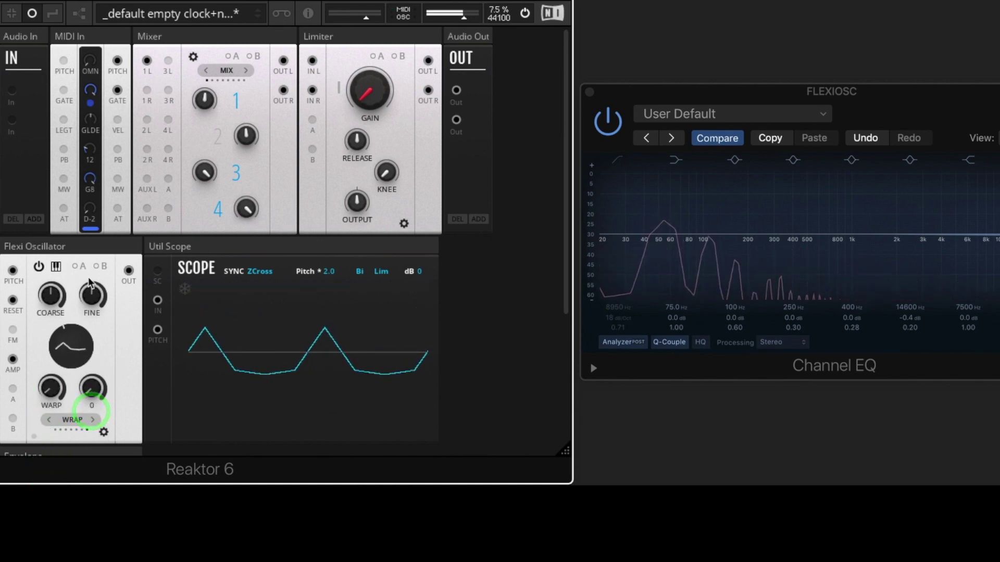
left_click(104, 432)
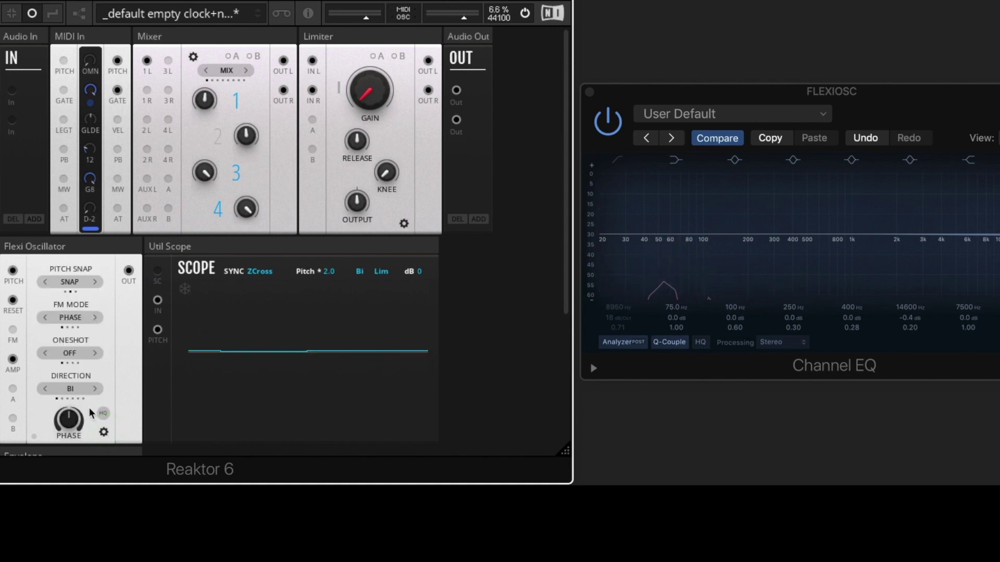
left_click(104, 433)
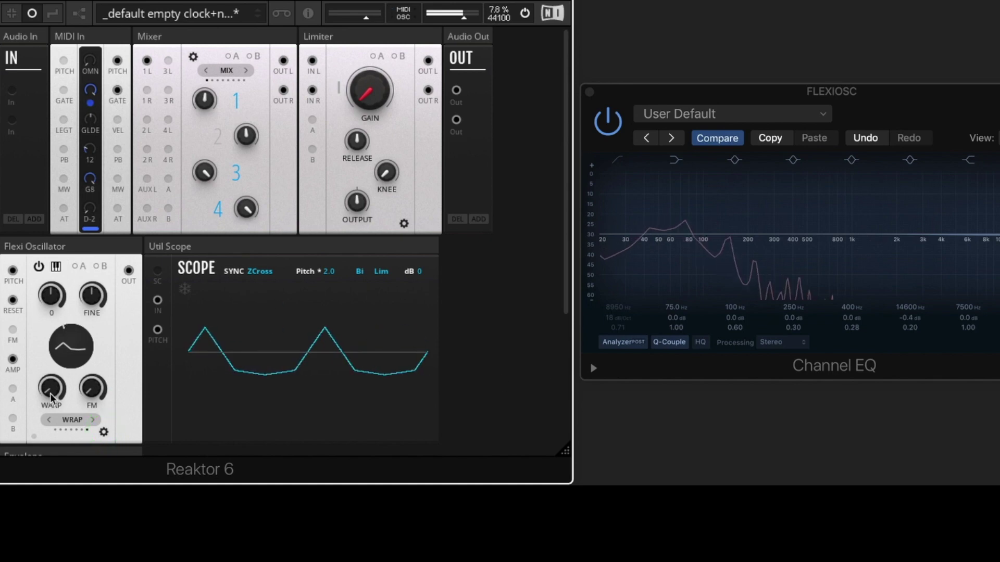
Add a second Flexi Oscillator beside the Envelope, connect its PITCH and RESET inputs, and patch its output into the first oscillator's FM input
scroll(145, 356, "down", 5)
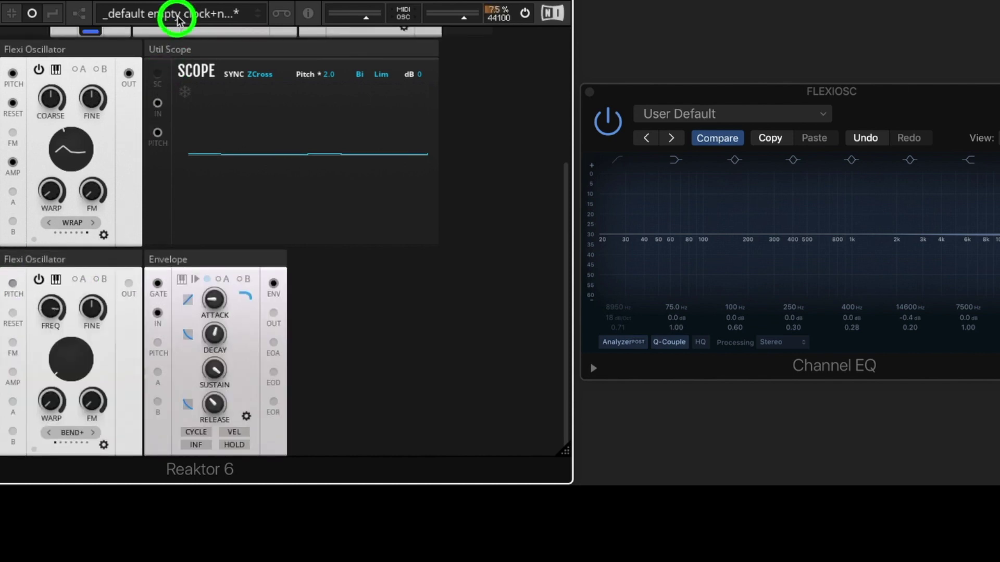
left_click_drag(177, 19, 119, 63)
left_click_drag(119, 117, 13, 394)
left_click_drag(132, 370, 36, 242)
left_click_drag(93, 279, 88, 299)
left_click_drag(45, 274, 48, 290)
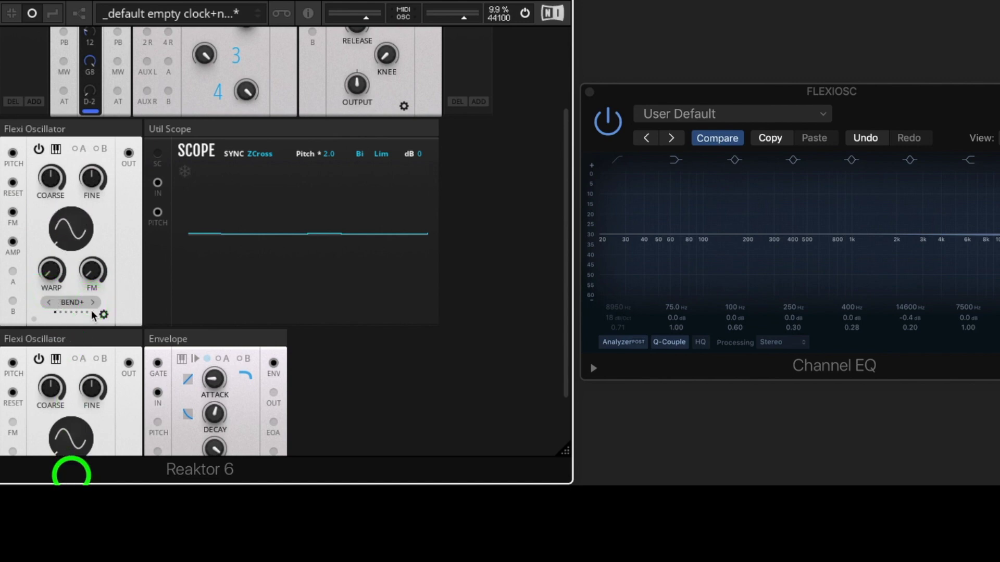
left_click(49, 303)
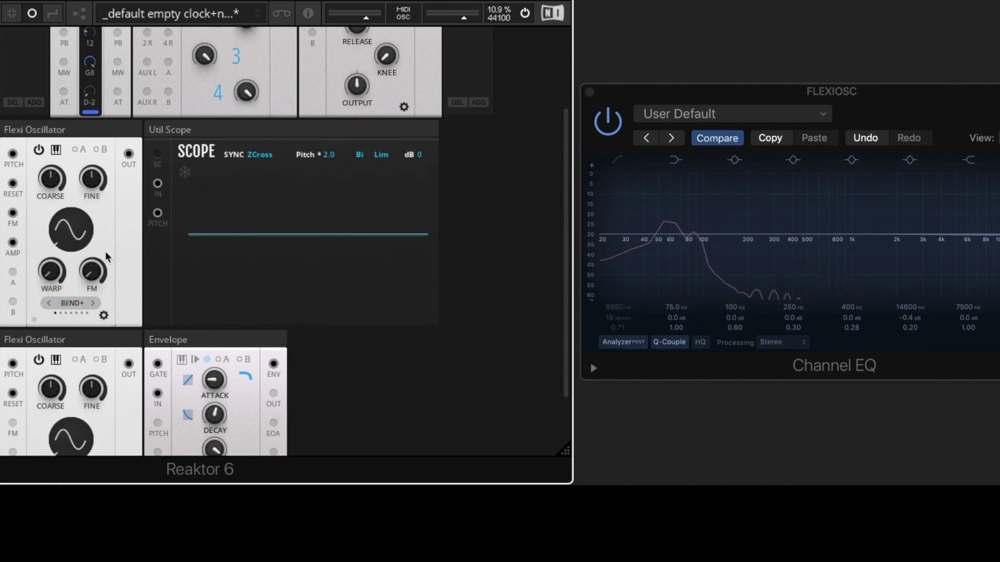
Raise FM on the upper oscillator, morph the lower oscillator's waveform from sine to near triangle, and check both modules' connections
left_click_drag(98, 268, 108, 182)
left_click_drag(73, 372, 78, 315)
scroll(291, 375, "down", 3)
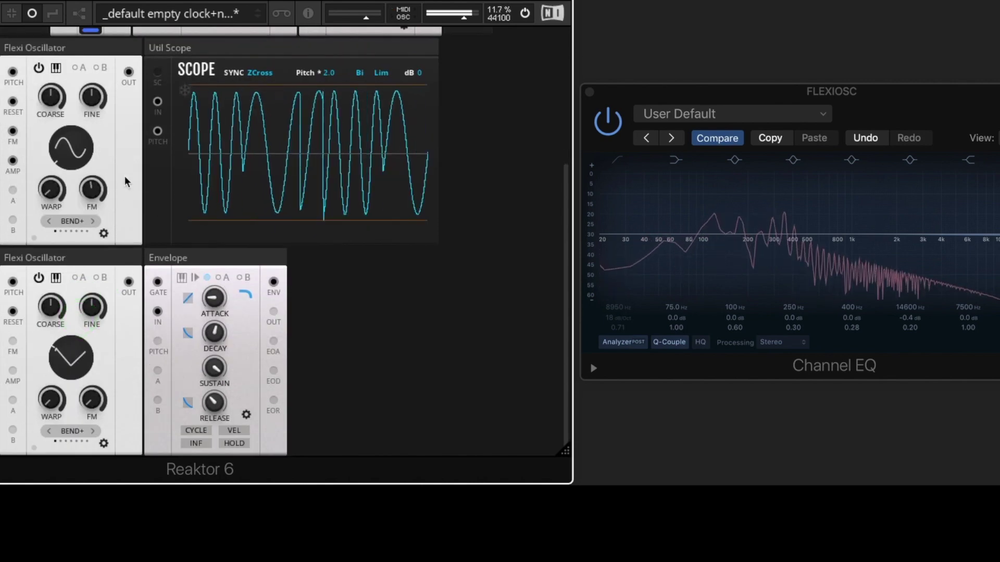
left_click(76, 48)
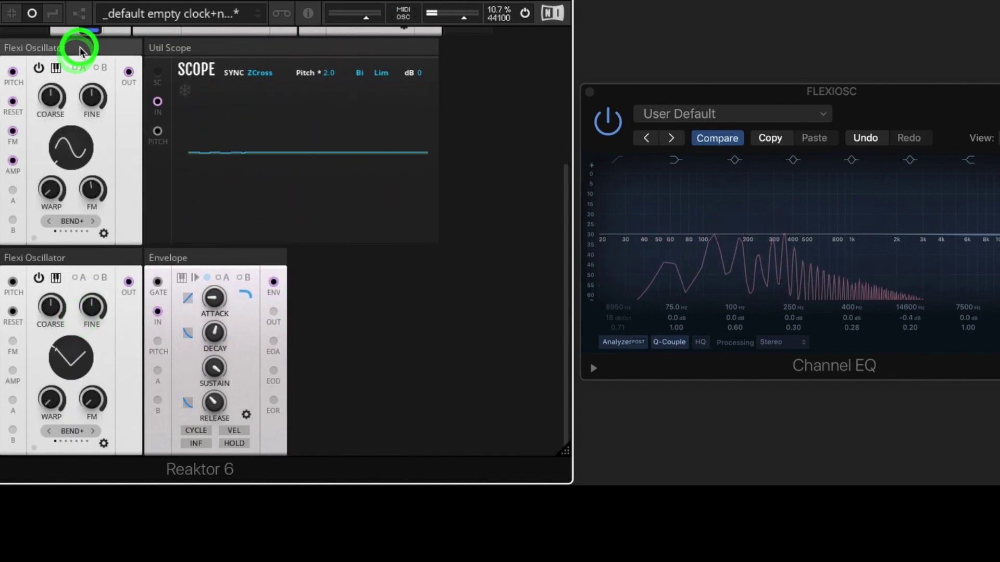
left_click(69, 262)
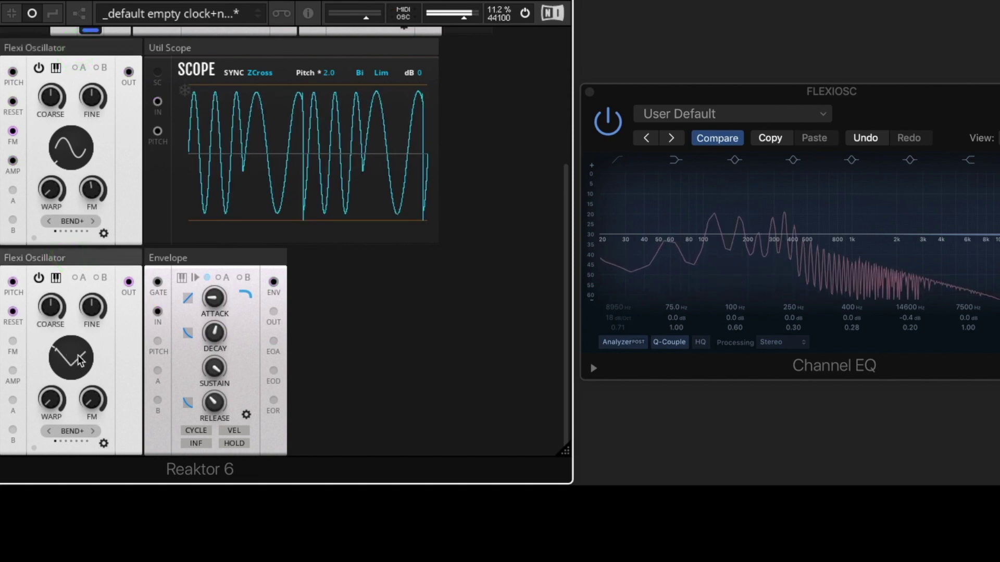
Morph the lower oscillator's waveform to a pulse and adjust the FM amount on the upper oscillator
left_click_drag(78, 369, 87, 211)
scroll(87, 208, "up", 1)
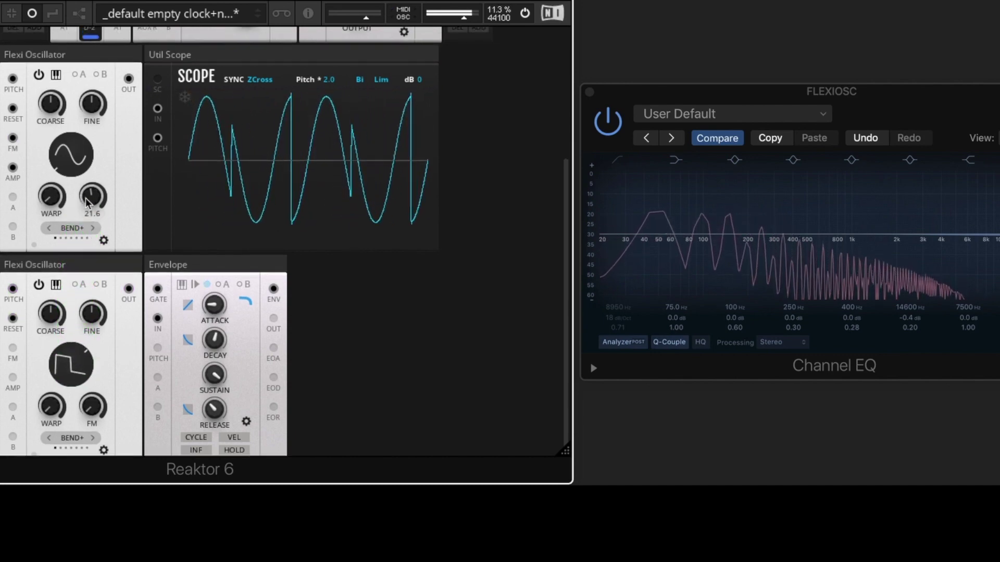
scroll(96, 203, "down", 1)
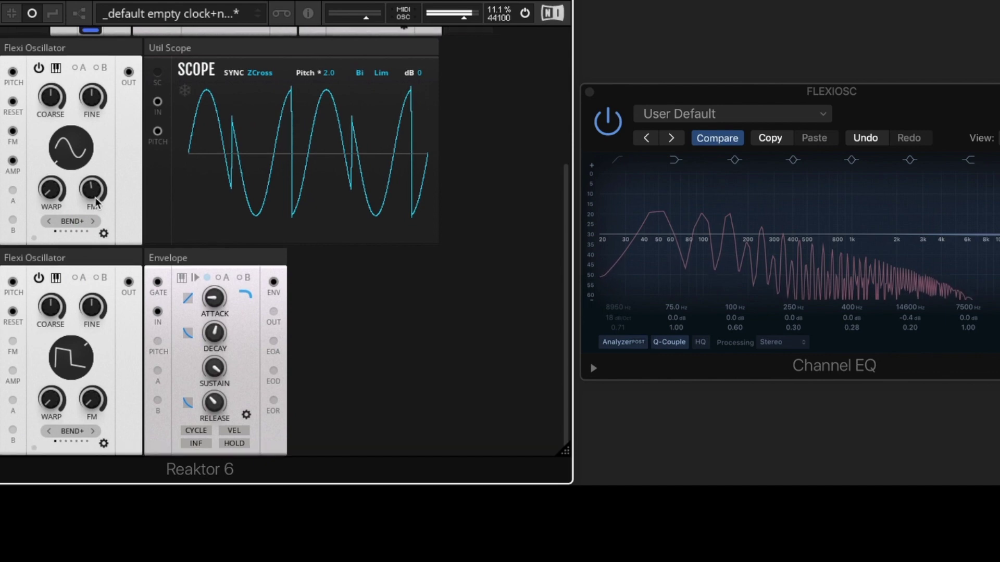
left_click_drag(94, 185, 105, 238)
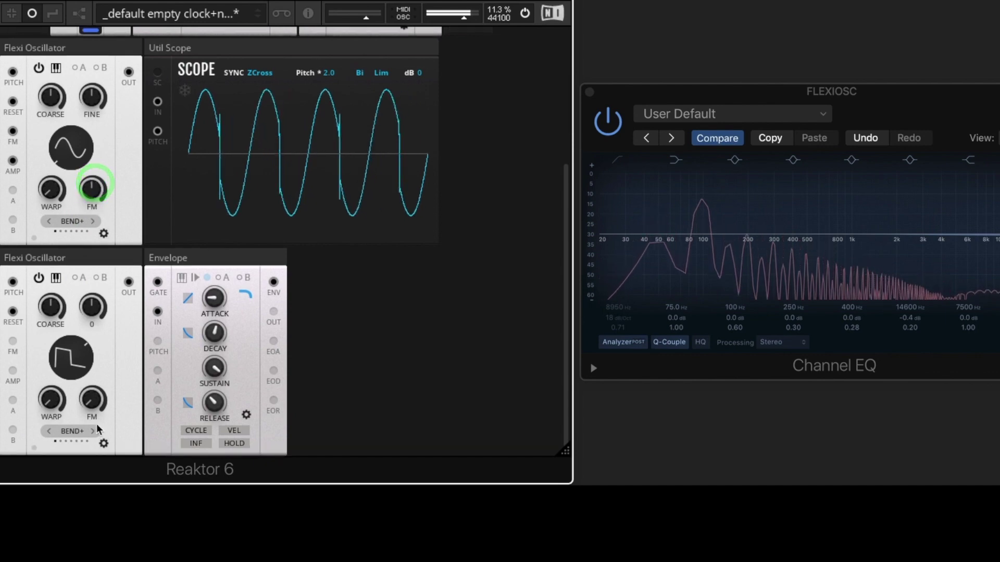
Morph the lower oscillator's waveform from pulse down to sine and back up to triangle
left_click_drag(69, 358, 66, 489)
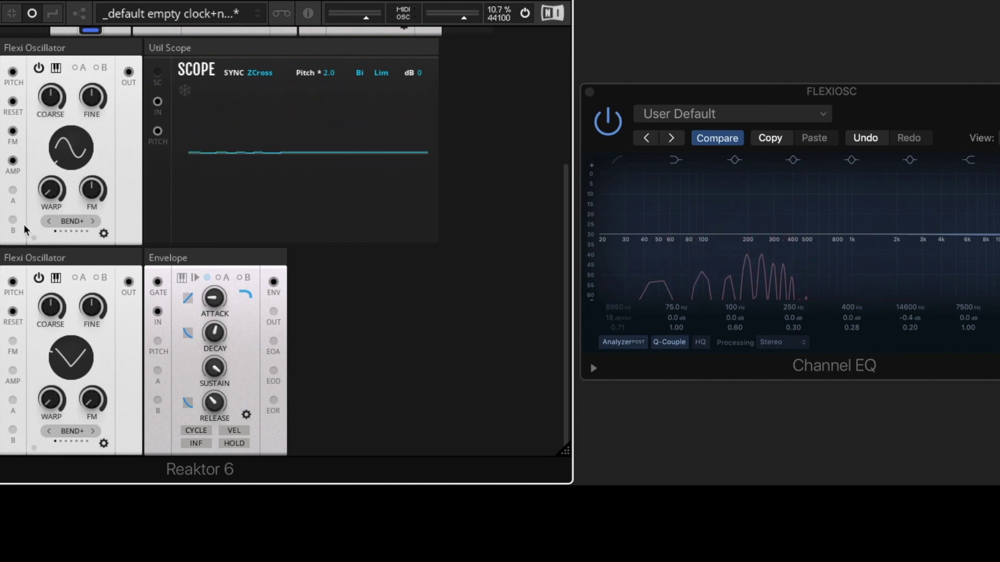
left_click(51, 307)
left_click(66, 349)
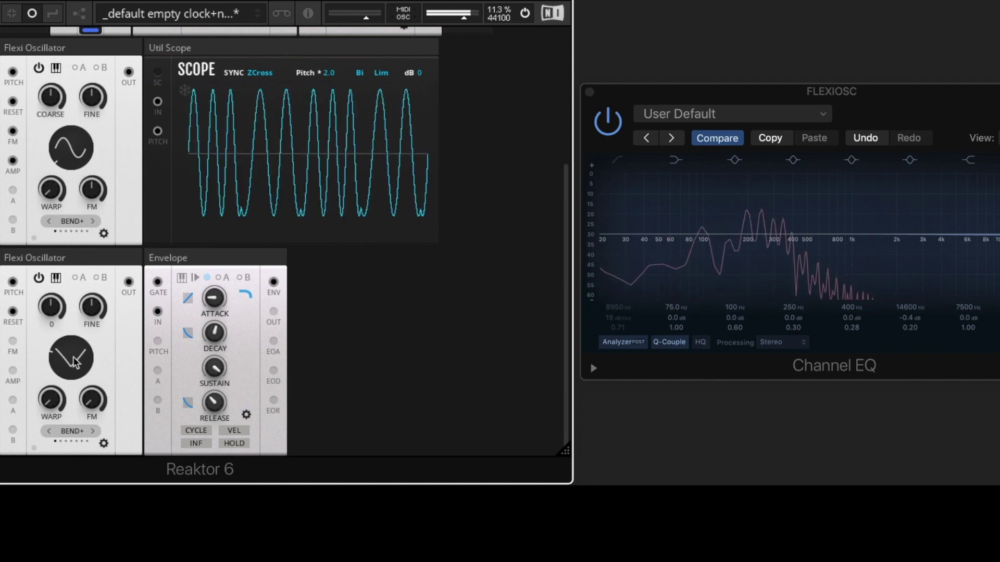
left_click_drag(66, 349, 64, 435)
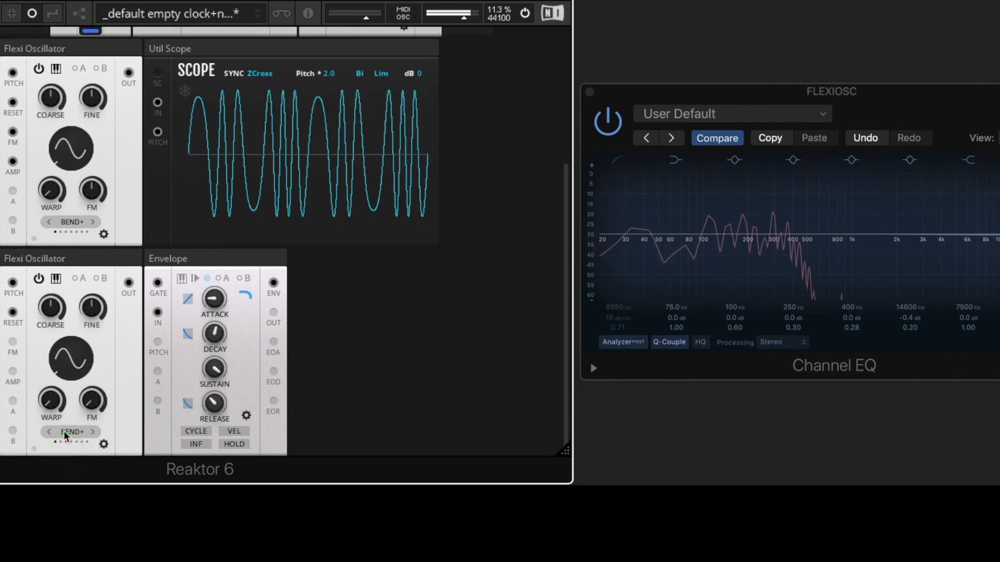
left_click_drag(66, 364, 73, 278)
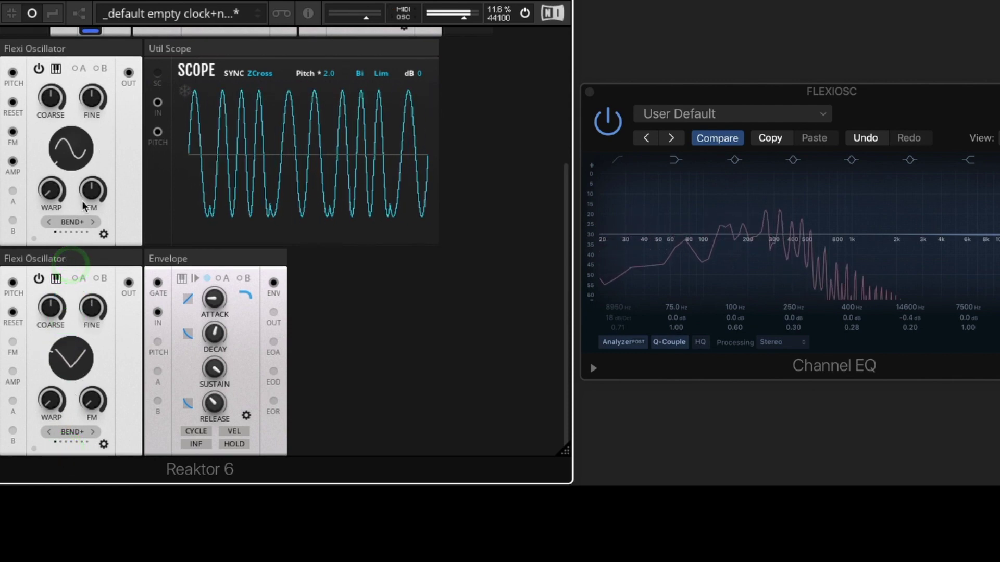
Raise the upper oscillator's FM and WARP, to 15.6, while morphing the lower oscillator's waveform from triangle toward sawtooth
left_click_drag(94, 195, 92, 157)
left_click_drag(82, 366, 82, 302)
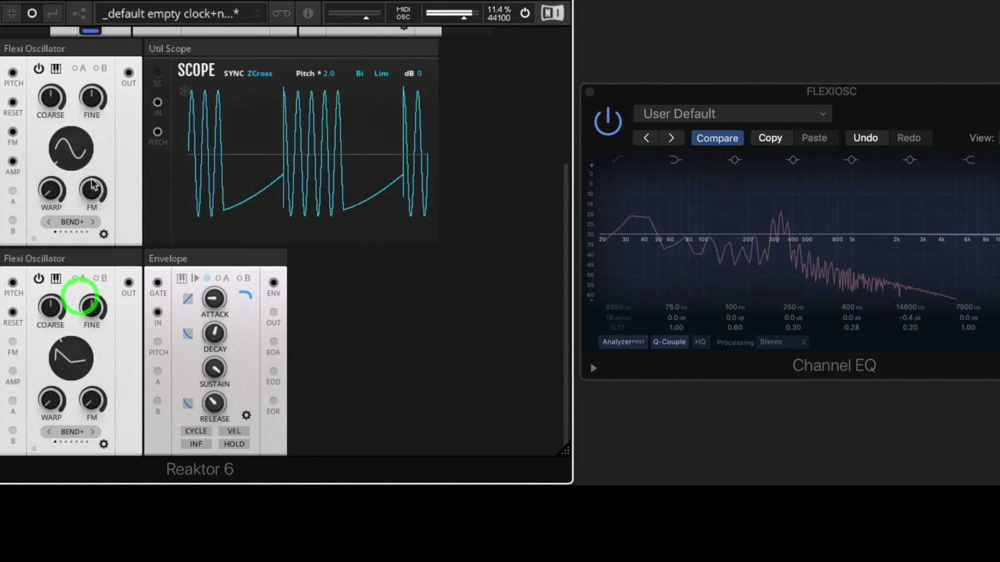
left_click_drag(54, 200, 55, 167)
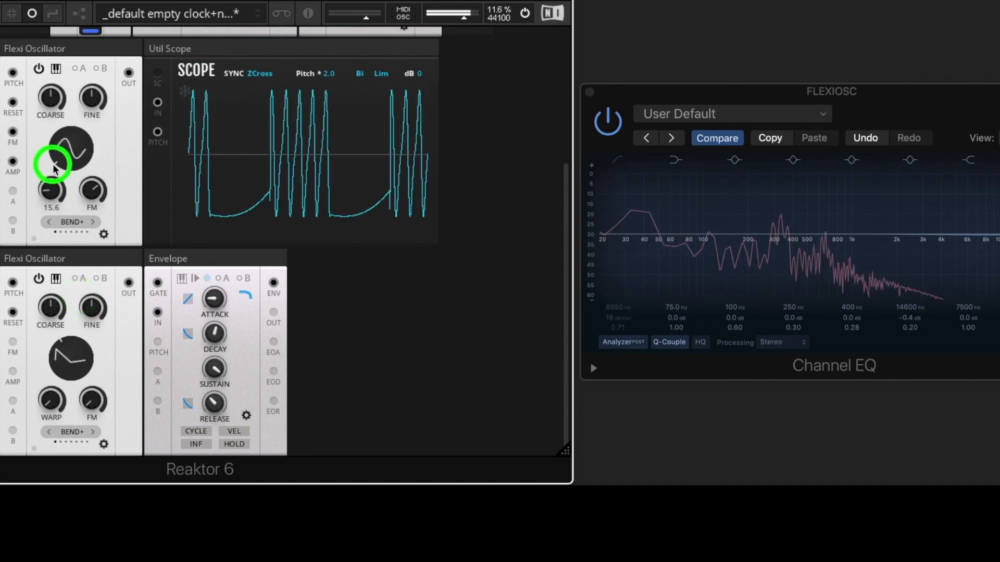
Raise the lower oscillator's COARSE pitch and increase the FM amount on the upper oscillator
left_click_drag(96, 196, 57, 182)
left_click_drag(74, 330, 57, 308)
left_click(60, 269)
left_click_drag(60, 274, 61, 261)
left_click_drag(92, 192, 94, 171)
Morph the upper oscillator's waveform to triangle, switch it to BEND-, and raise its FM and WARP, to 37.8
left_click_drag(78, 112, 80, 49)
left_click(93, 223)
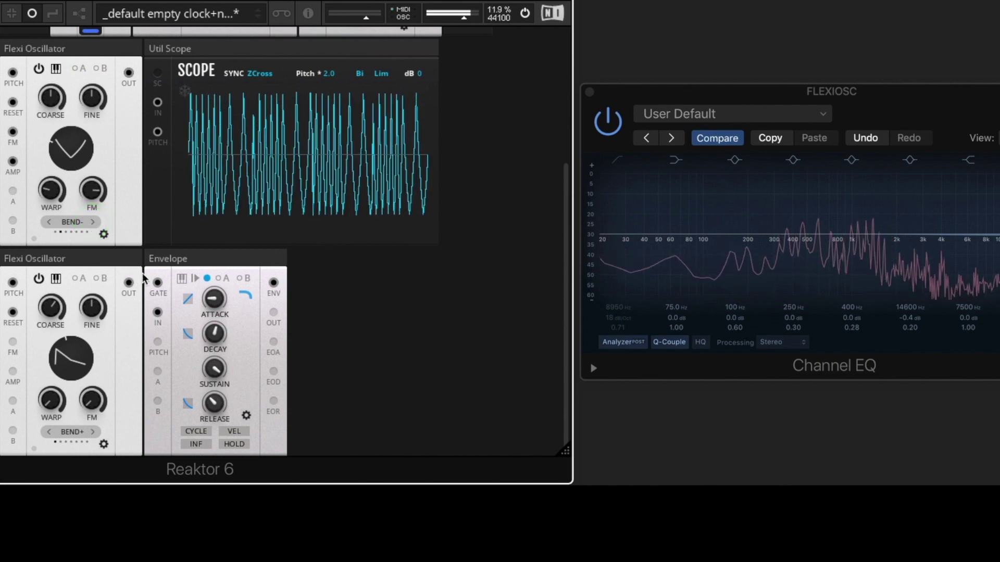
left_click_drag(90, 183, 57, 164)
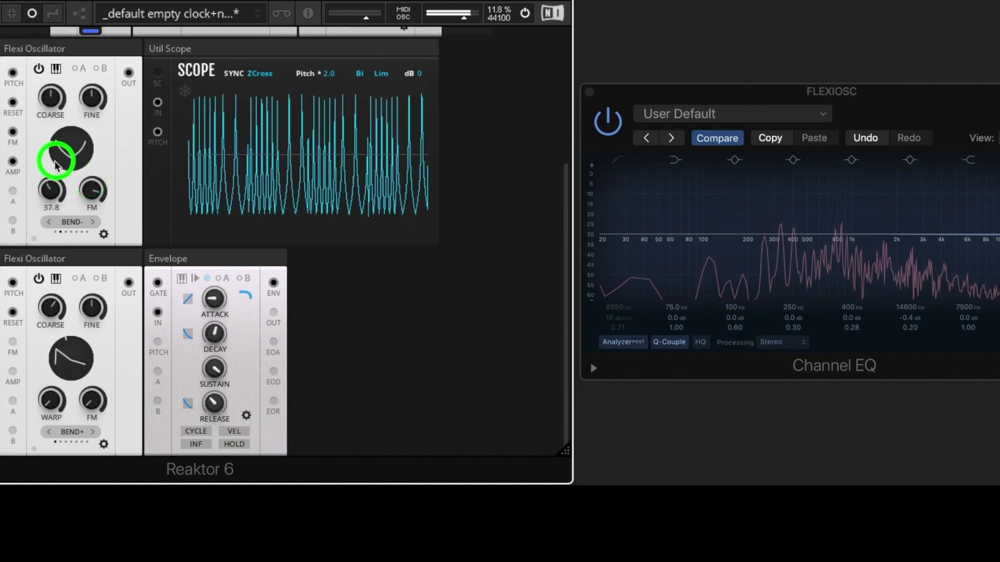
Open the upper oscillator's settings page and toggle HQ on and off to compare the sound, leaving it enabled
left_click(104, 235)
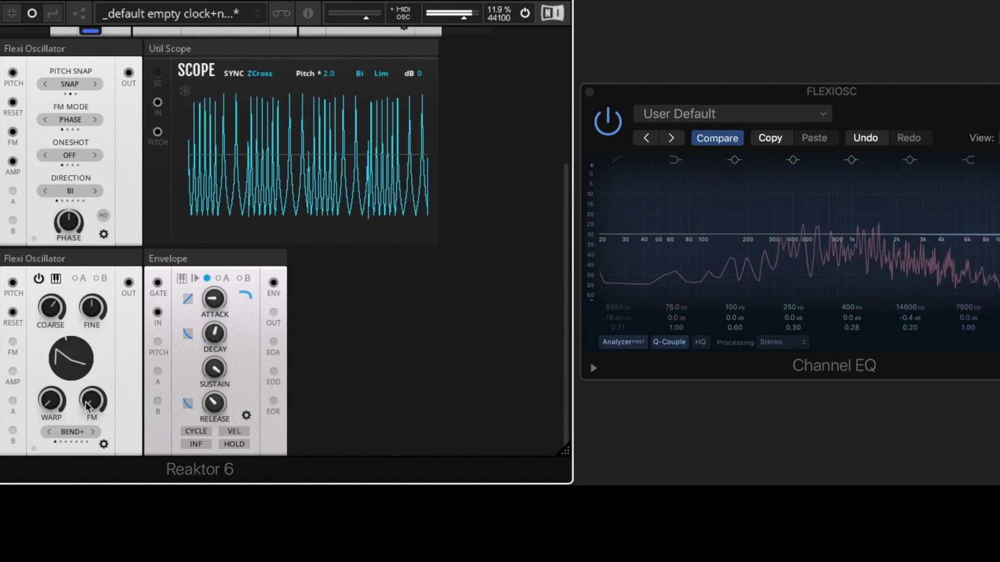
left_click(104, 216)
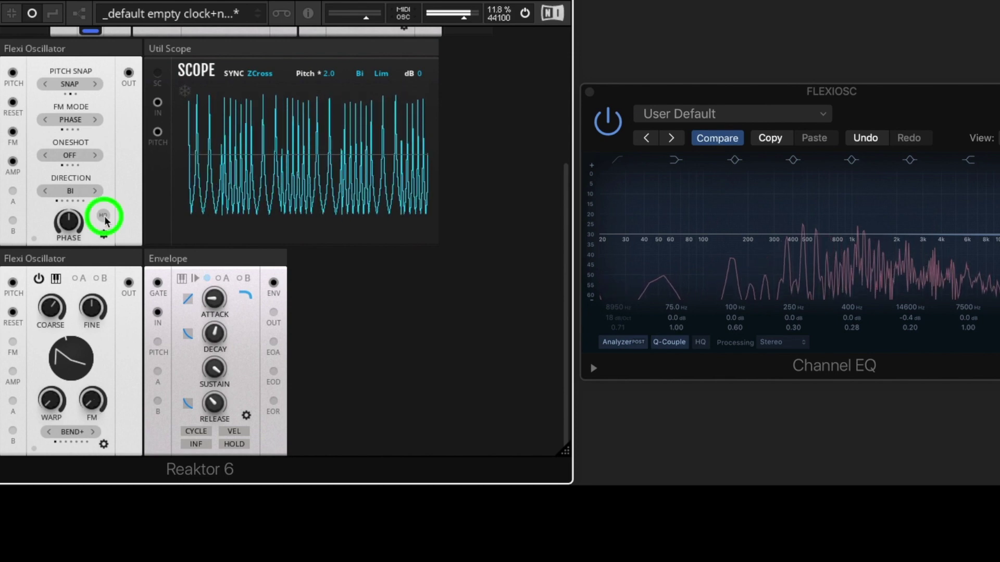
left_click(104, 217)
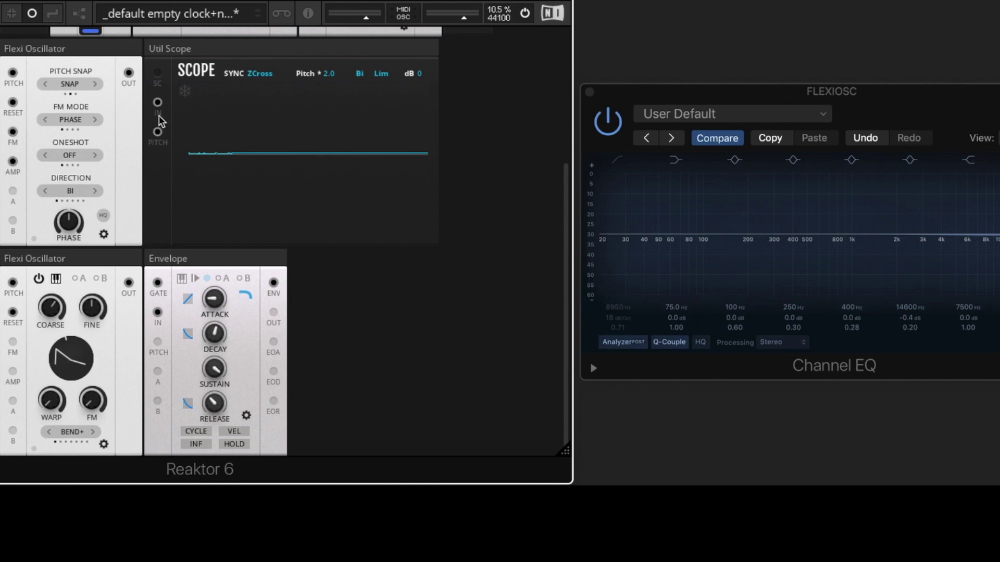
scroll(159, 118, "down", 1)
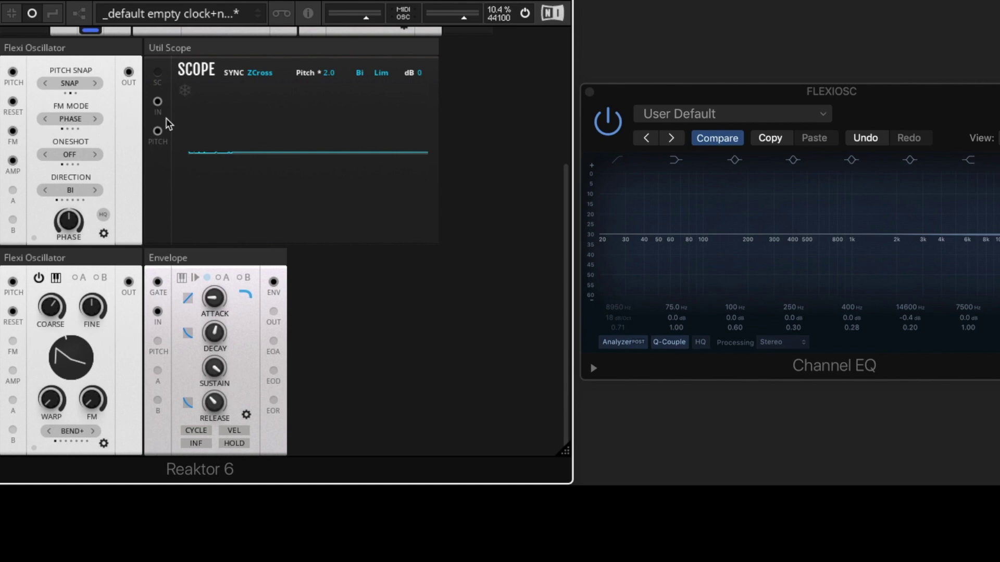
key("space")
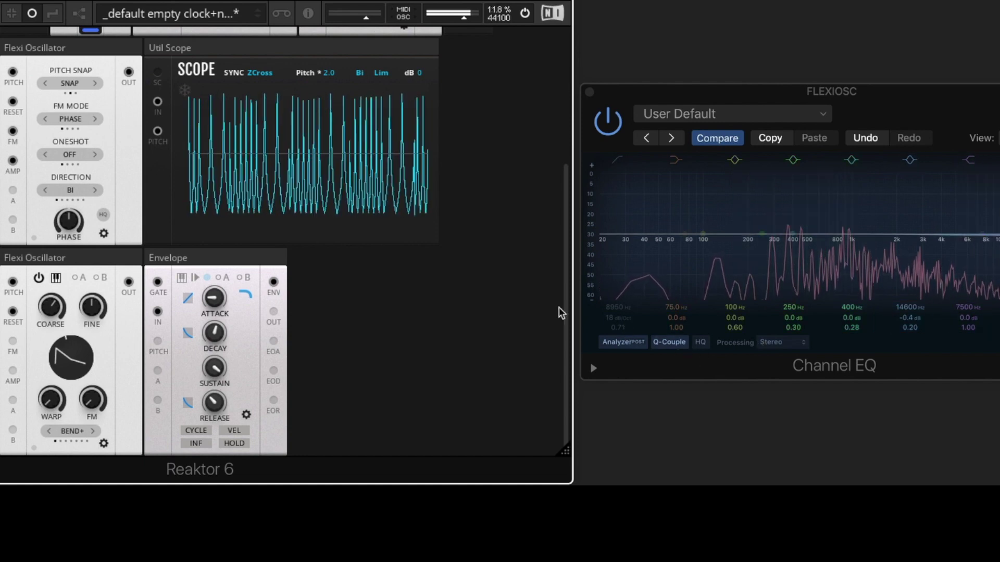
left_click(104, 215)
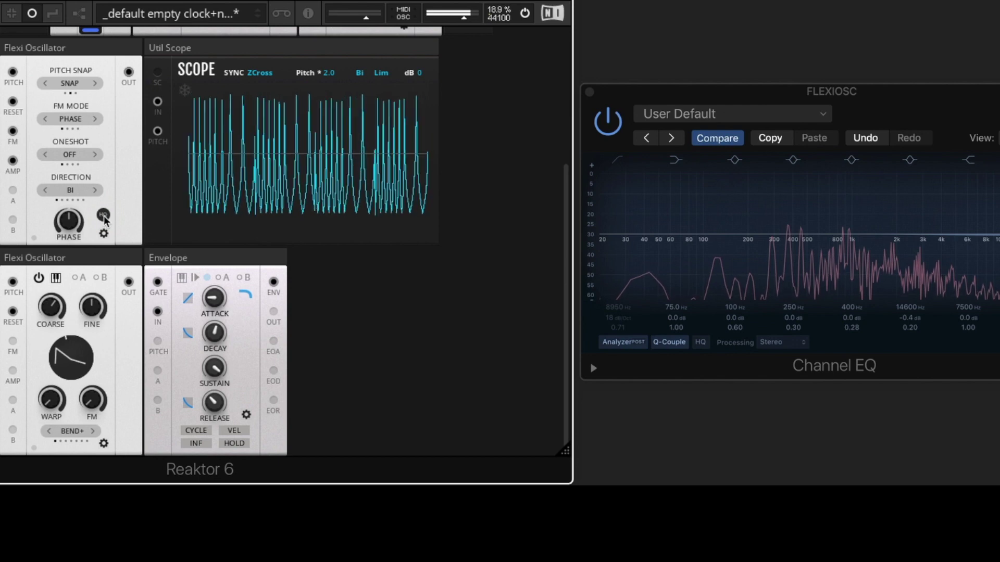
left_click(104, 217)
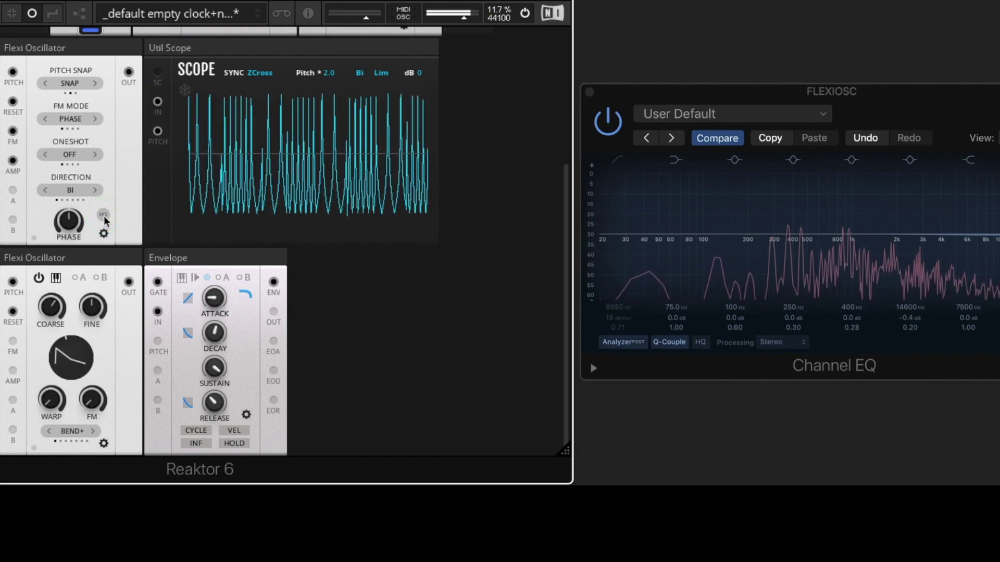
left_click(105, 216)
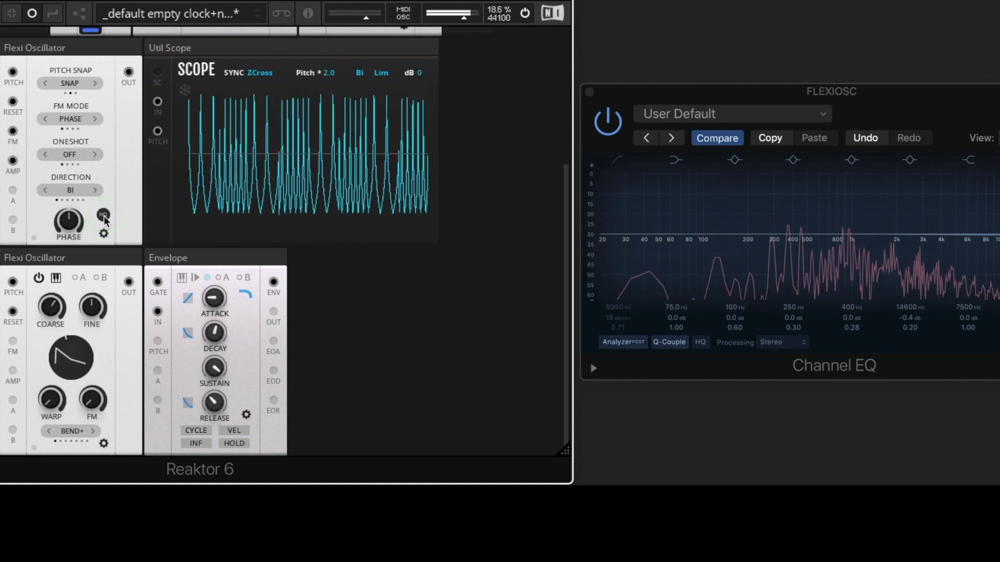
Switch HQ off on the upper oscillator and enable the Channel EQ's low-cut band with its cutoff at 7200 Hz
left_click(104, 217)
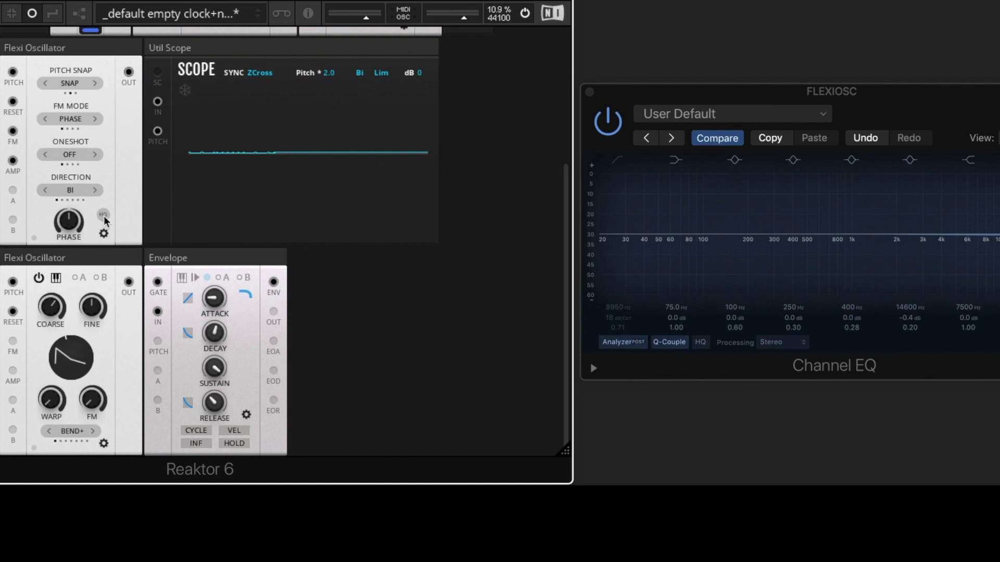
left_click(646, 92)
left_click(614, 161)
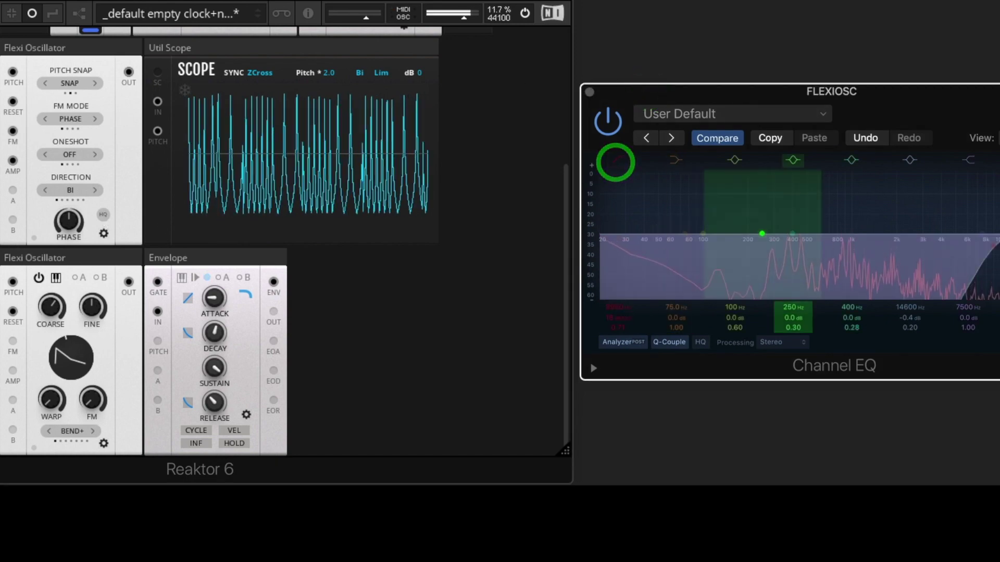
left_click_drag(993, 247, 979, 244)
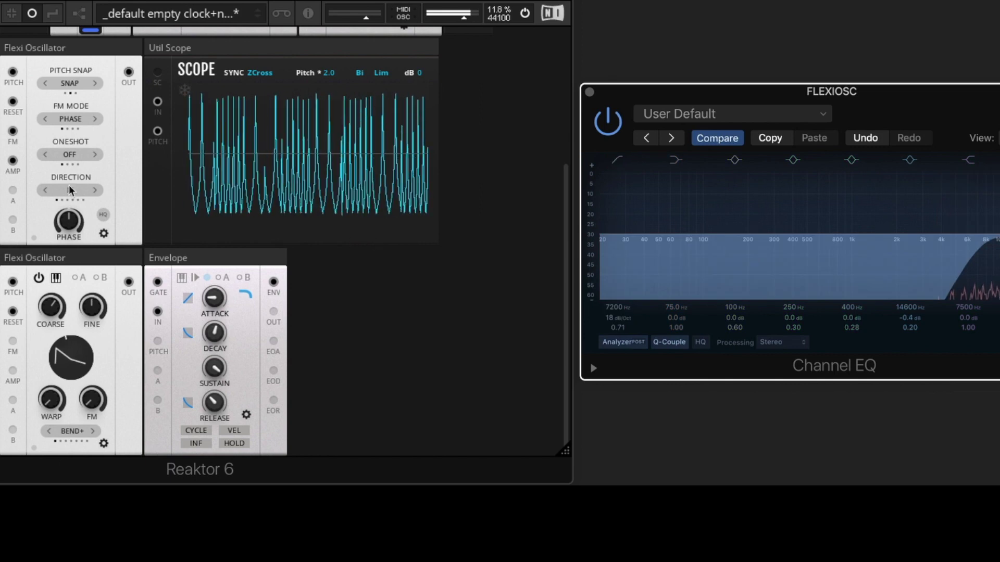
Toggle HQ repeatedly to compare the upper oscillator's filtered high frequencies, leaving HQ off, and disable the Channel EQ's low-cut band
left_click(105, 216)
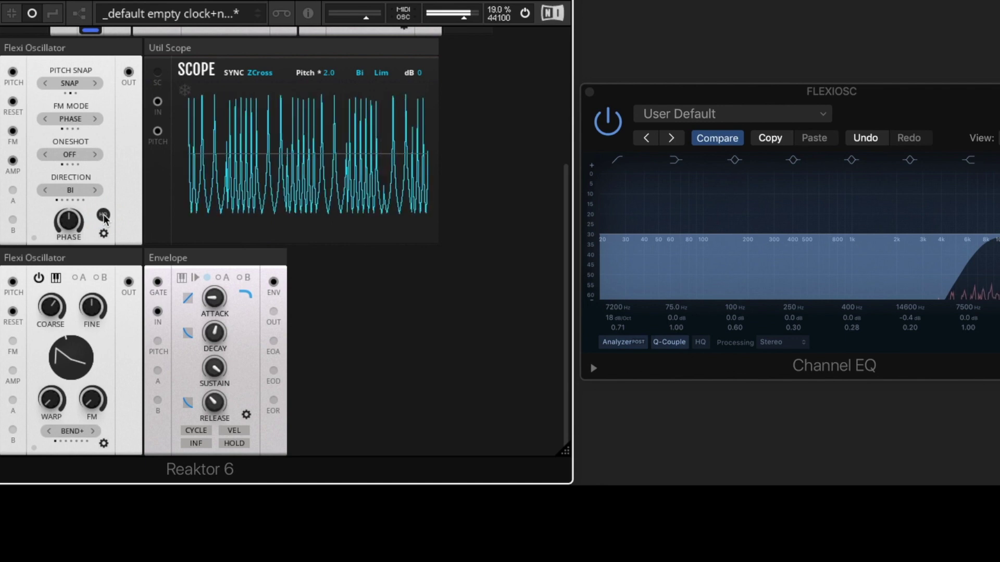
left_click(104, 217)
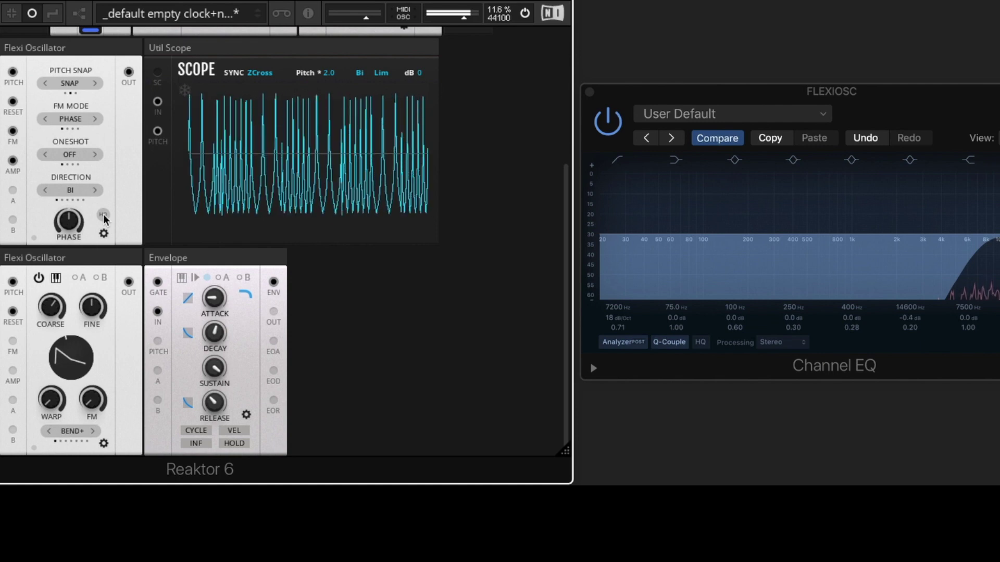
left_click(104, 216)
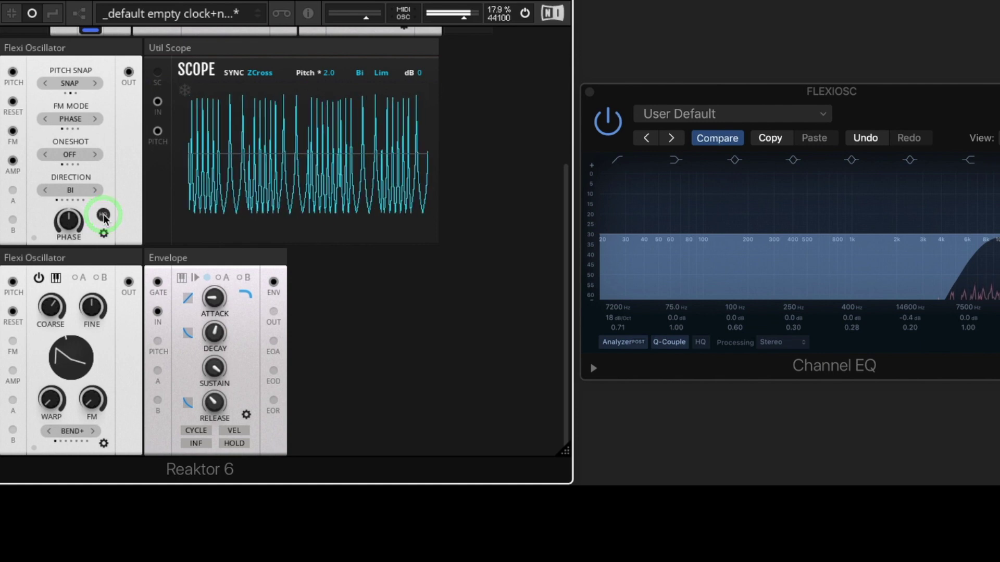
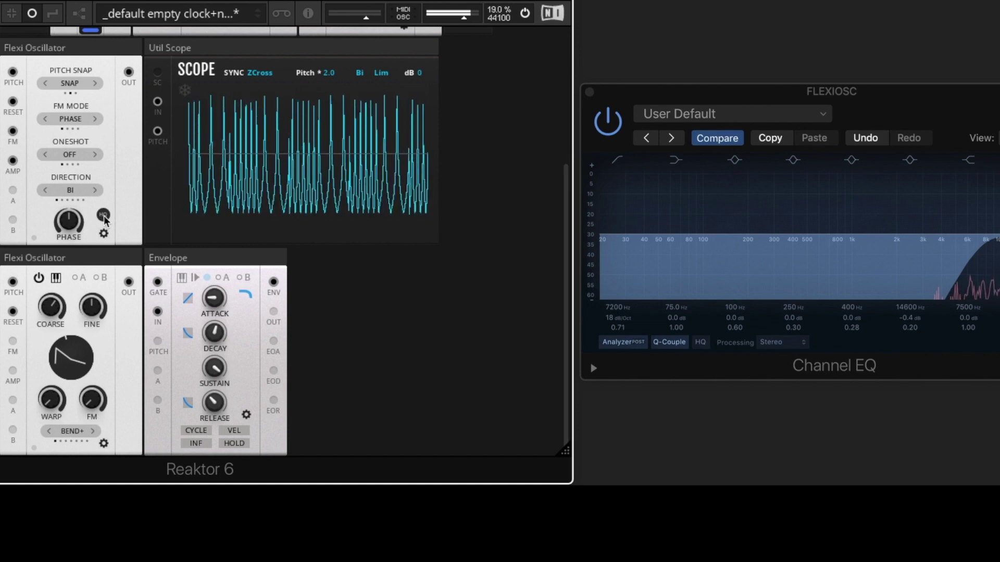
left_click(104, 215)
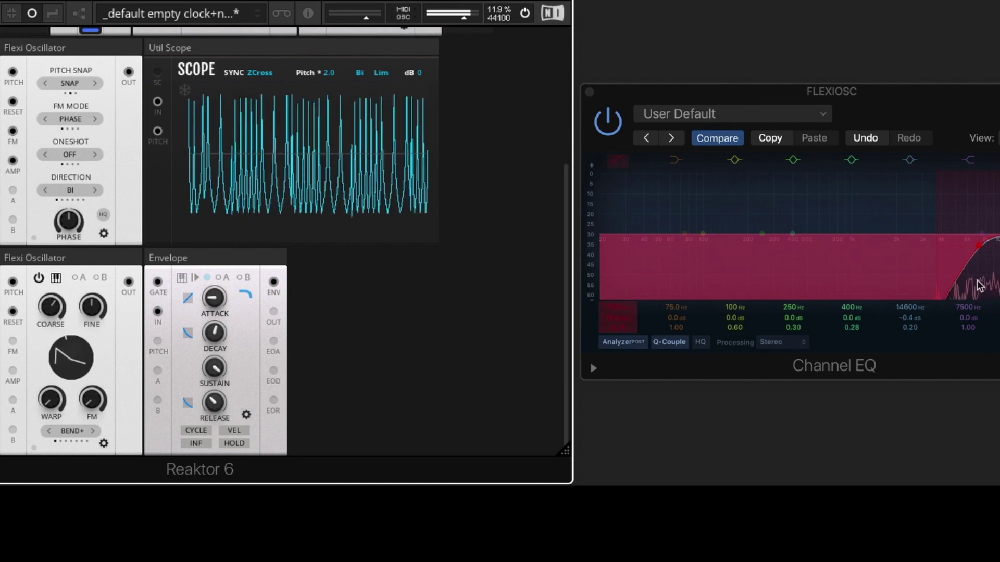
left_click(104, 215)
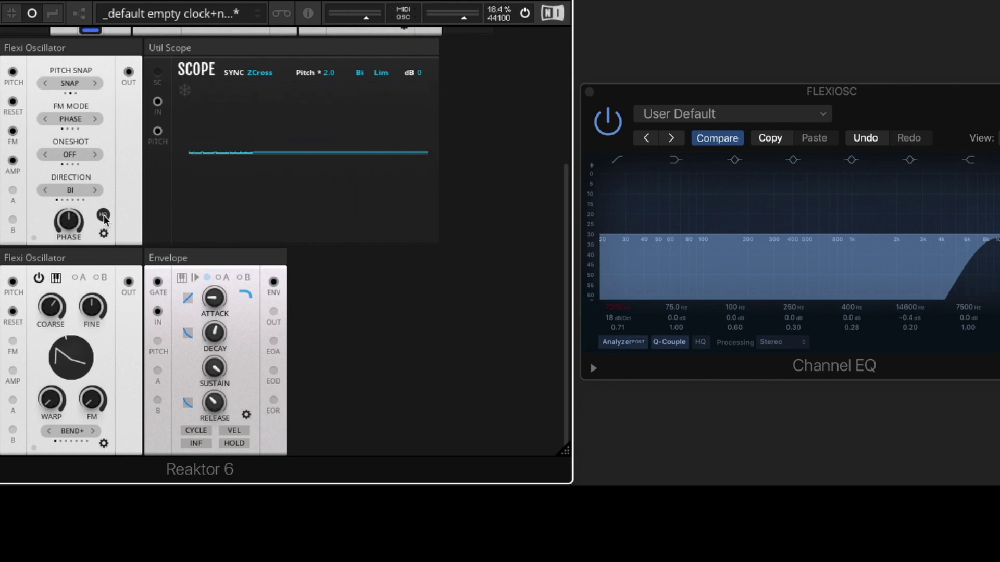
left_click(103, 215)
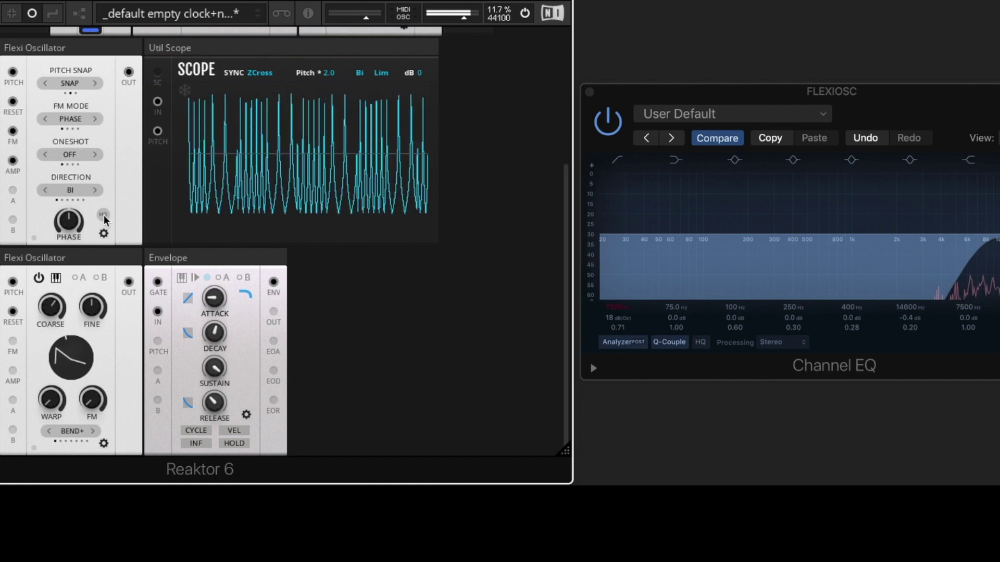
left_click(103, 215)
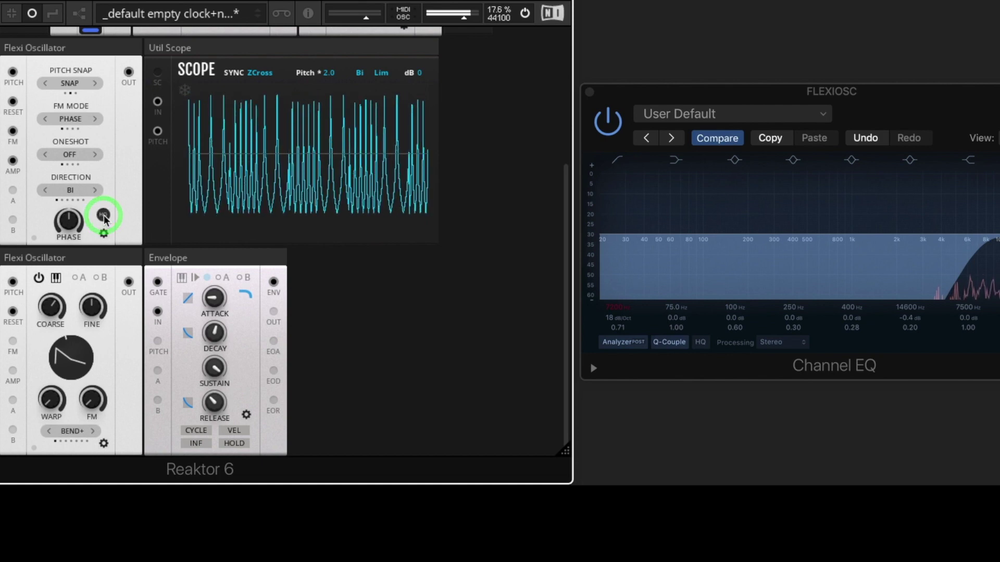
left_click(104, 215)
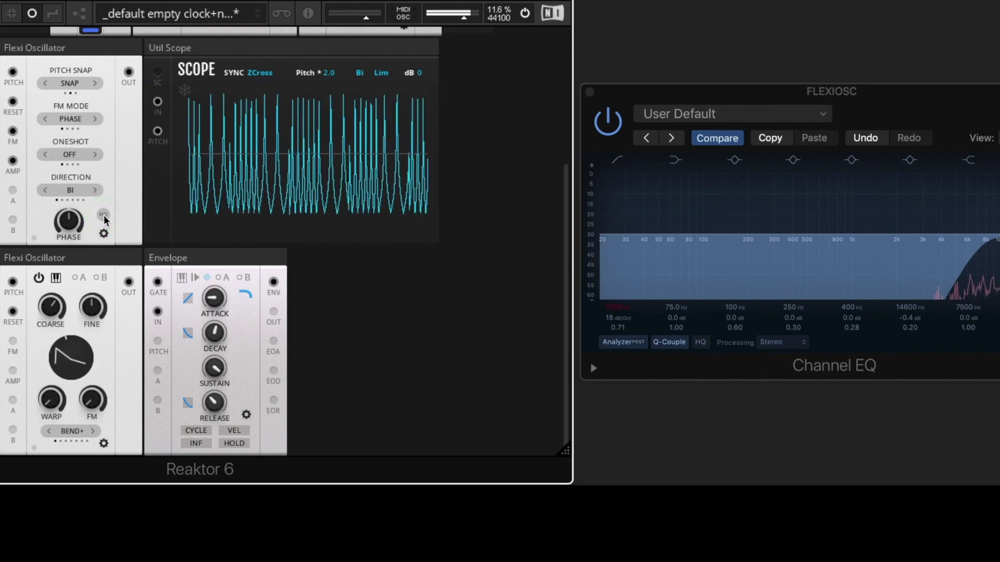
left_click(104, 215)
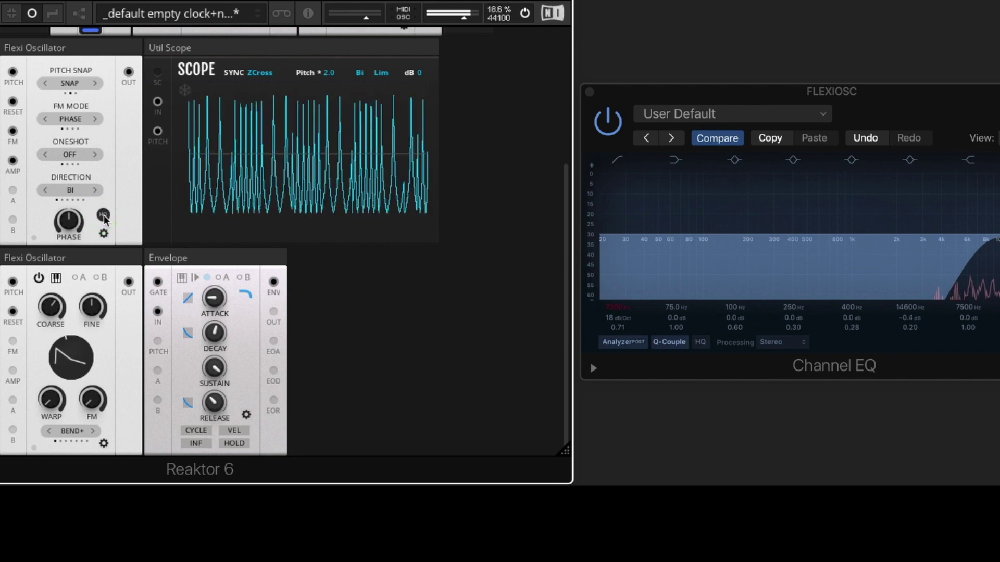
left_click(104, 215)
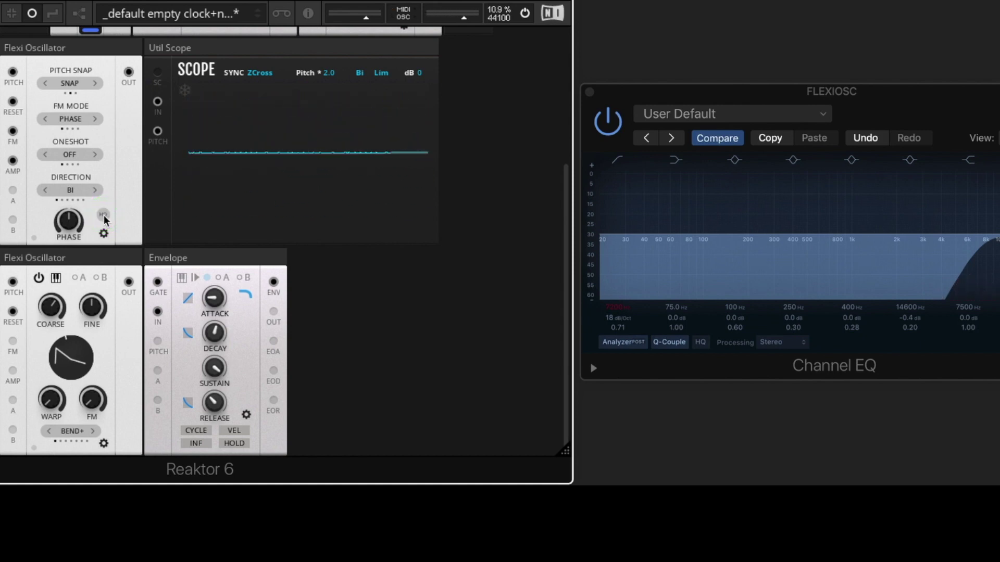
left_click(619, 163)
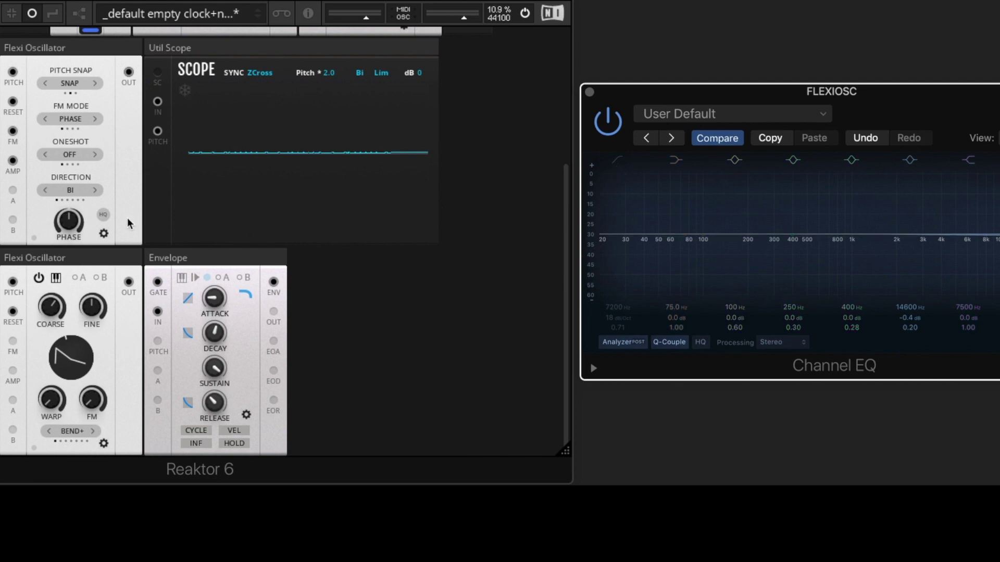
Audition the upper oscillator's ONESHOT modes HARD, SOFT and V SOFT, and return the setting to OFF
left_click(95, 159)
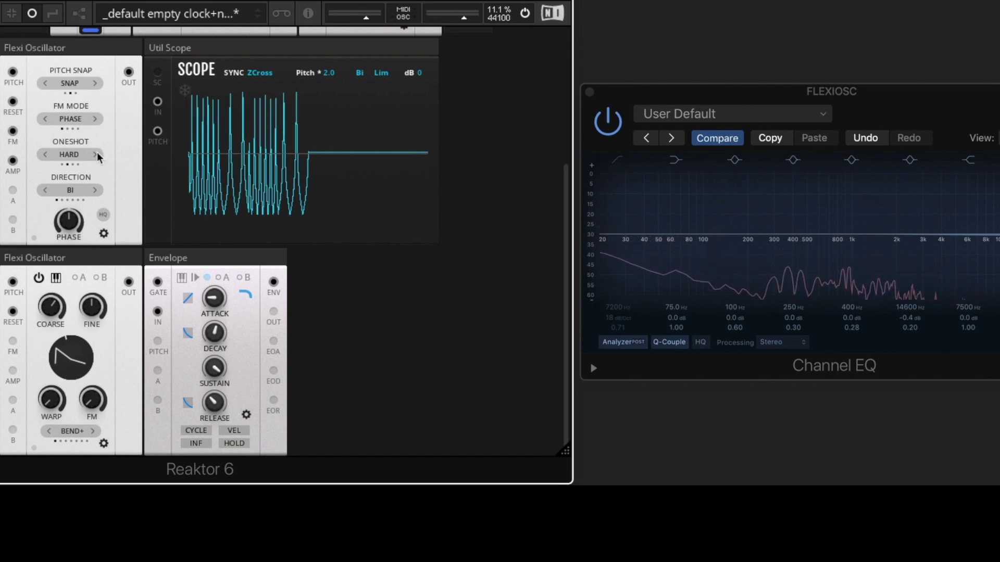
left_click(96, 154)
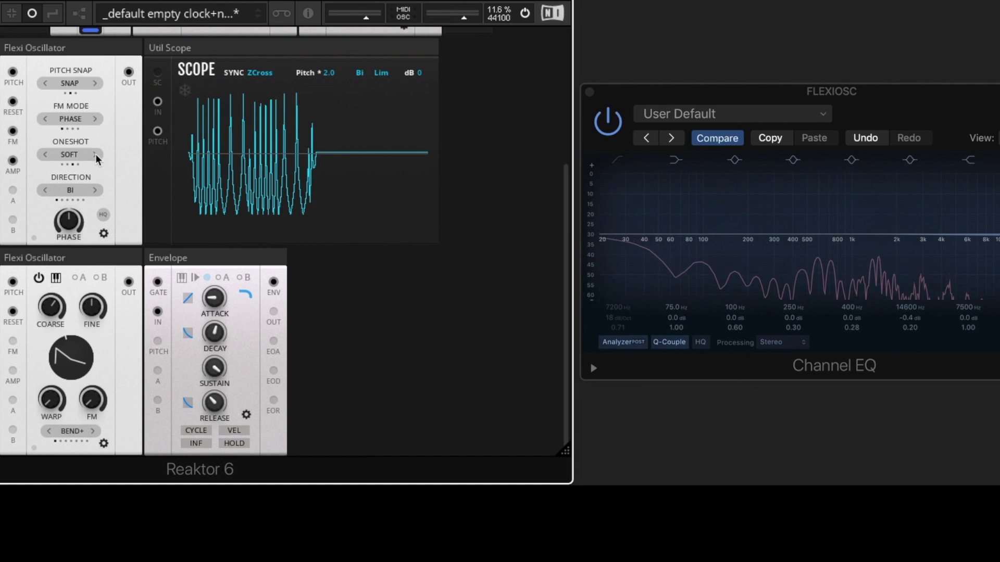
left_click(96, 154)
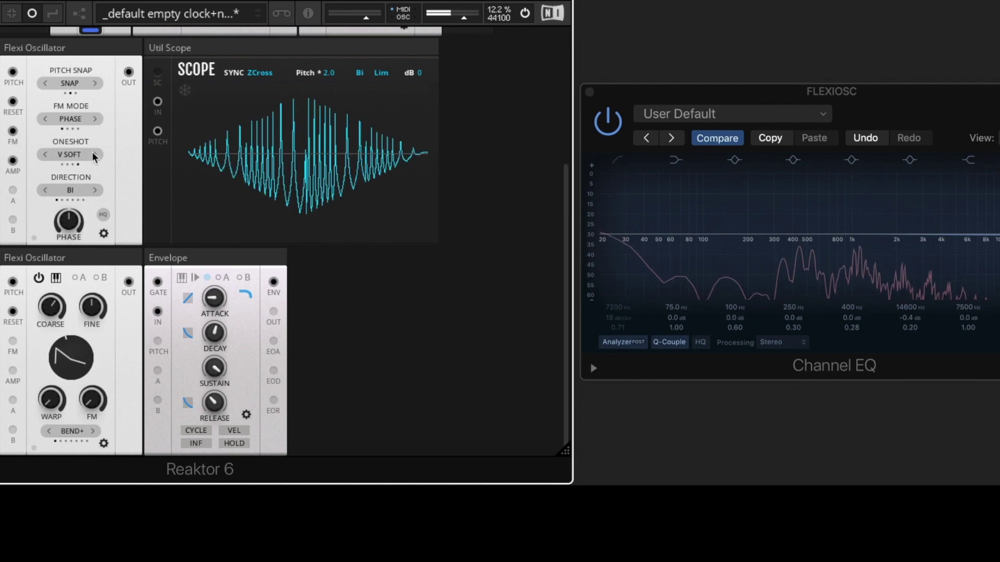
left_click(94, 155)
left_click(95, 154)
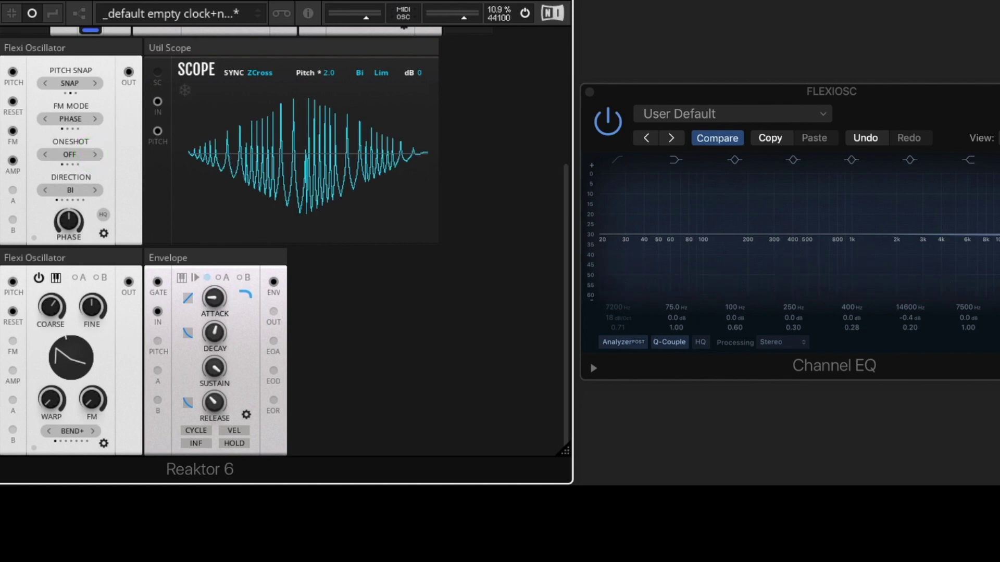
Alternate the upper oscillator's DIRECTION between BI and FLIP, comparing the waveform display on its main page, and end on BI
left_click(95, 190)
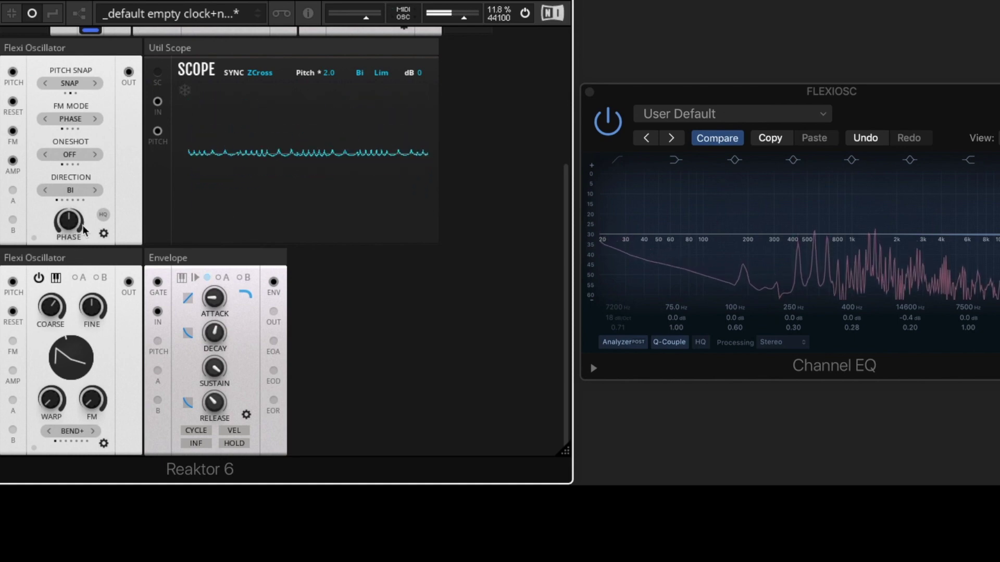
left_click(96, 192)
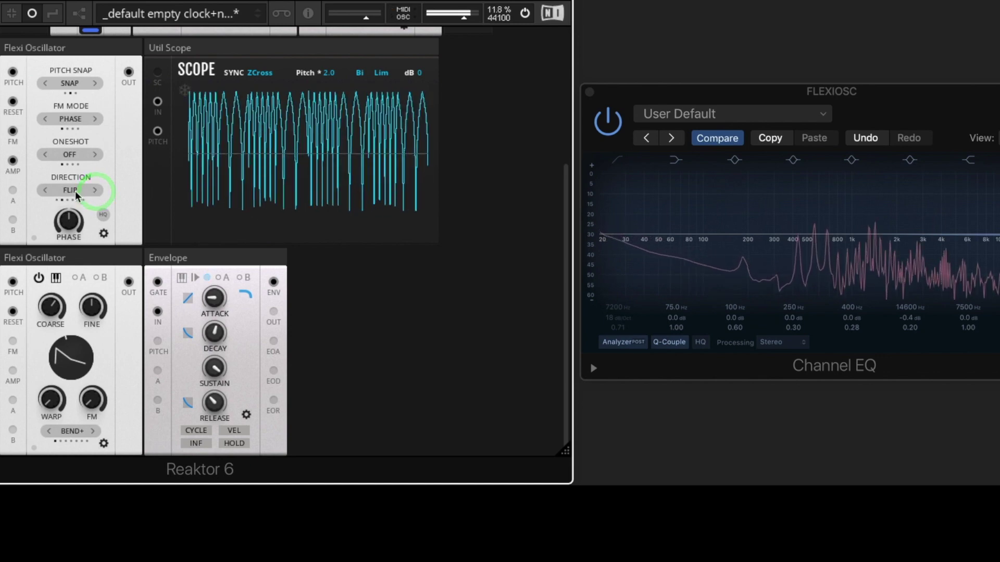
left_click(103, 234)
left_click(104, 233)
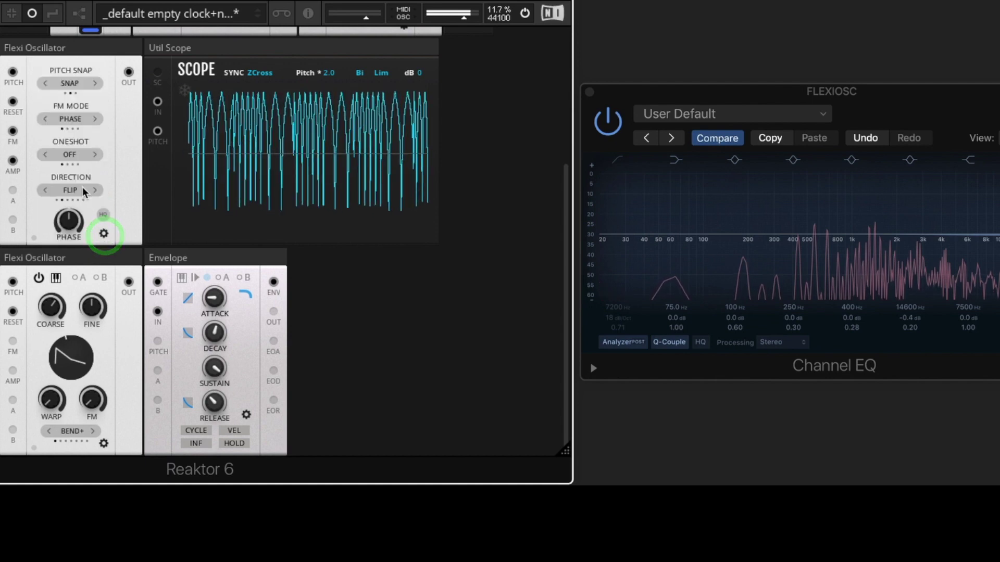
left_click(46, 190)
left_click(103, 232)
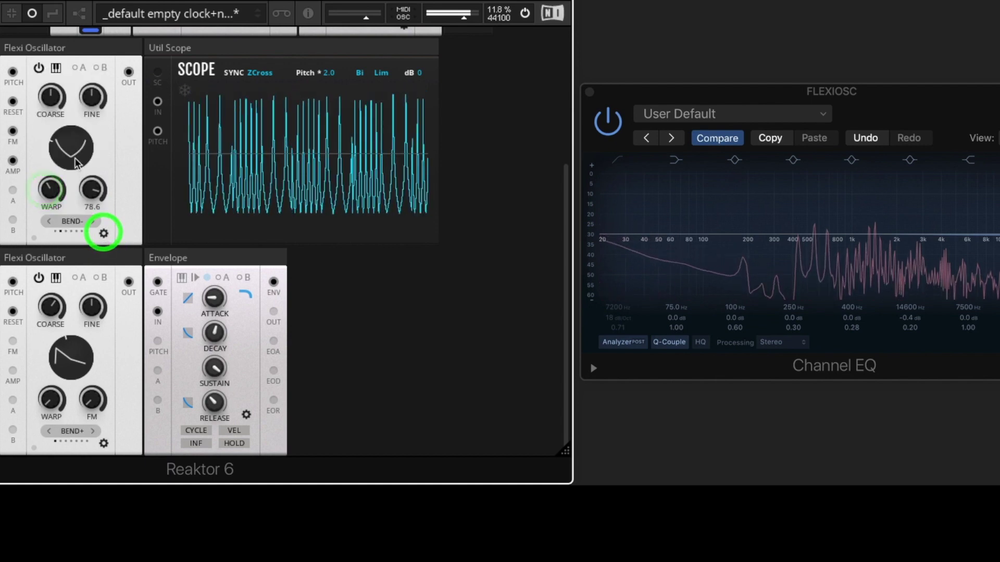
left_click(104, 233)
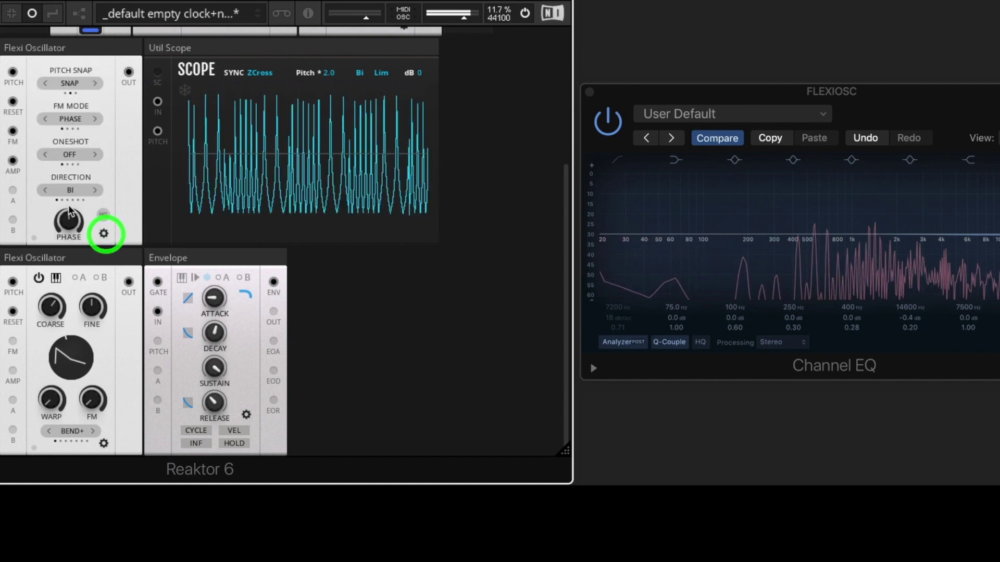
left_click(95, 190)
left_click(95, 190)
left_click(104, 233)
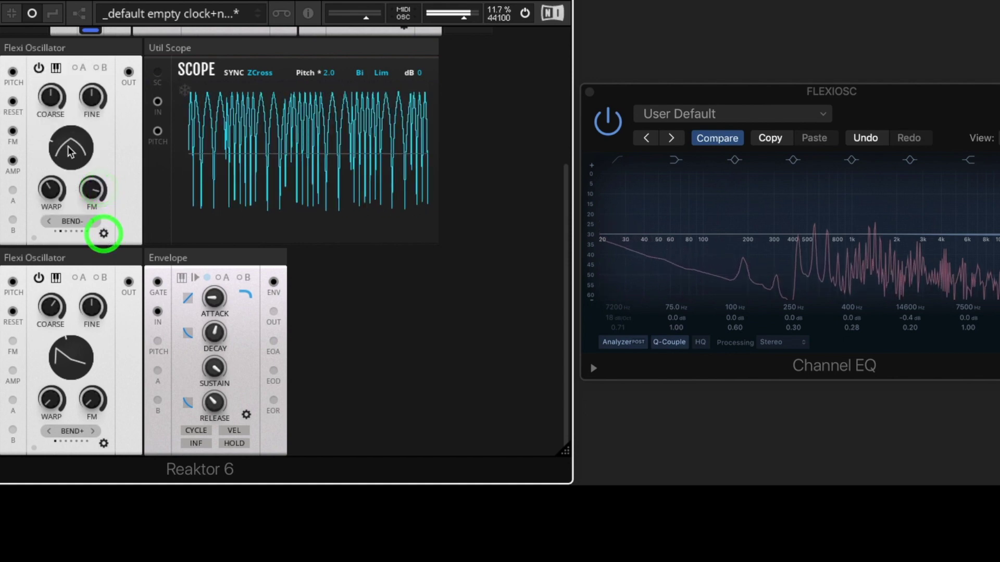
left_click(104, 233)
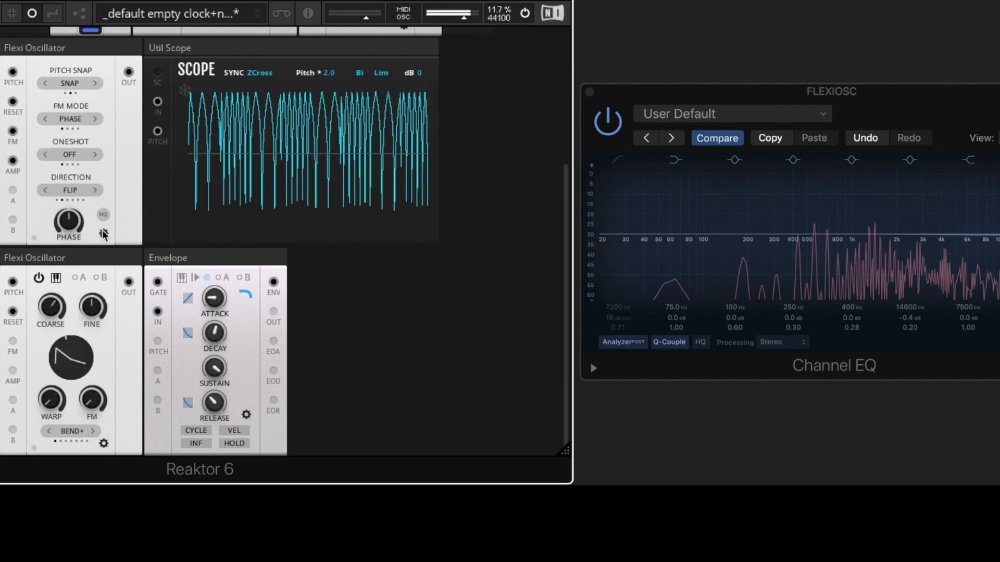
left_click(44, 190)
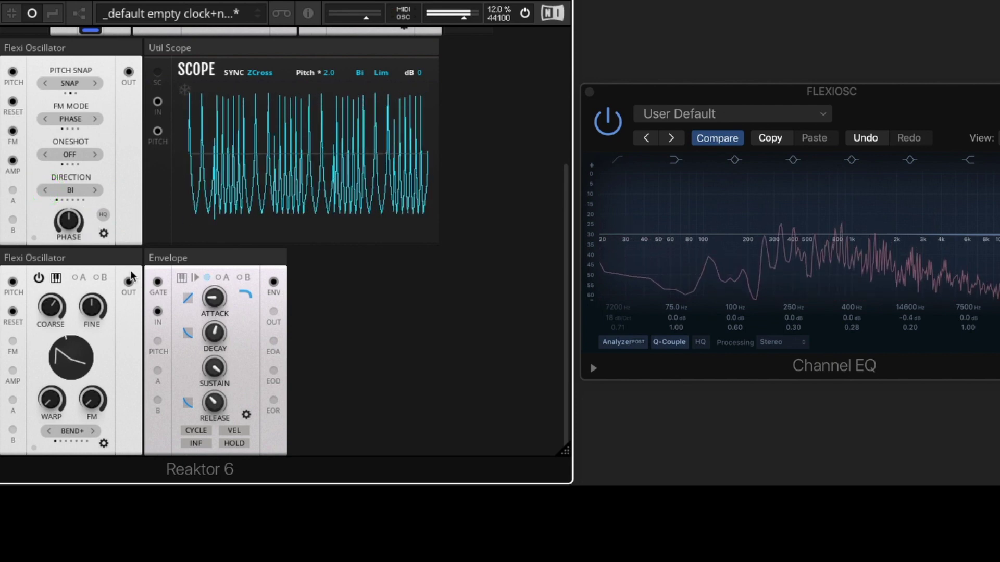
Return to the upper oscillator's main page and lower both FM and WARP to 0
left_click(104, 233)
left_click_drag(50, 207, 98, 324)
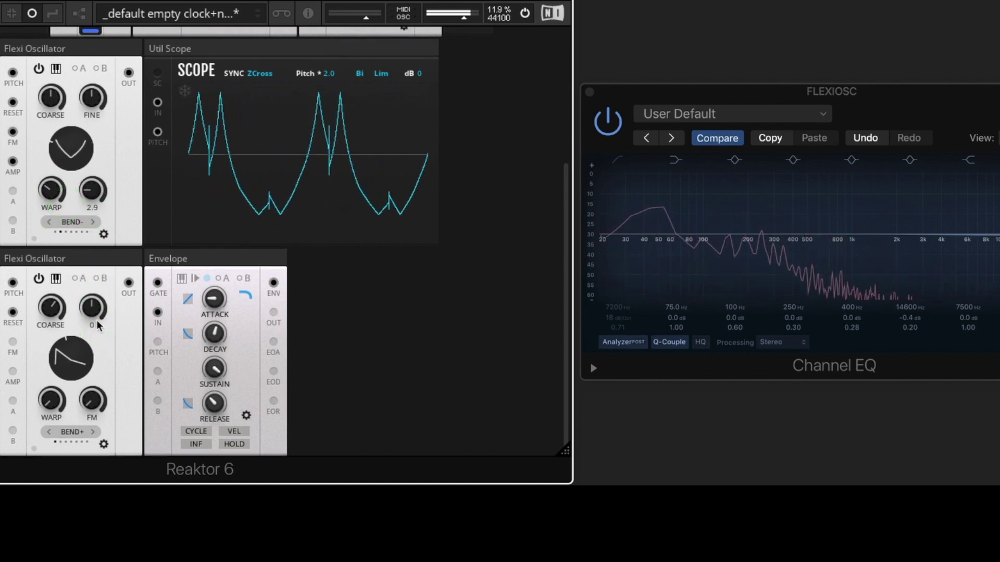
left_click(103, 234)
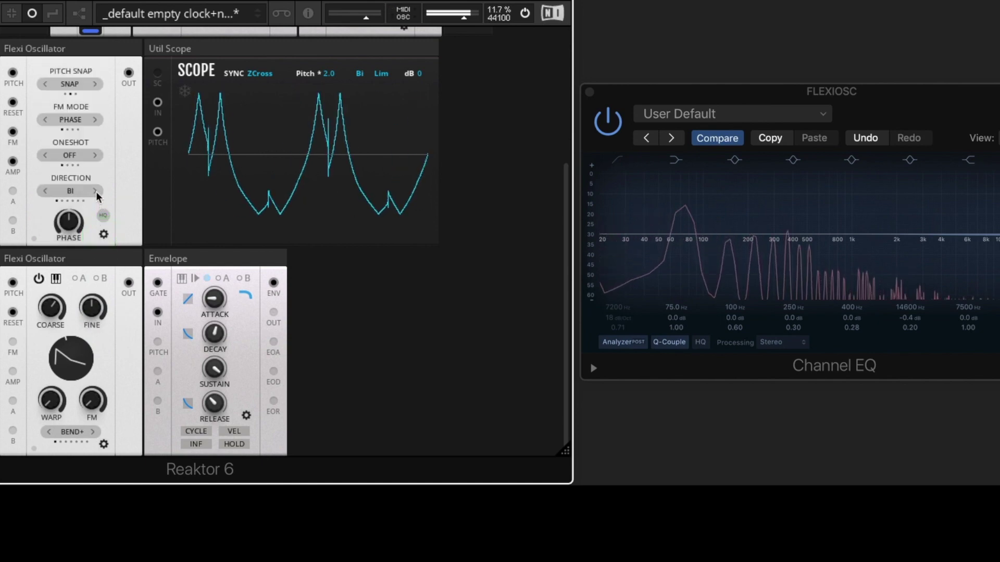
left_click(103, 234)
left_click(92, 194)
left_click(83, 283)
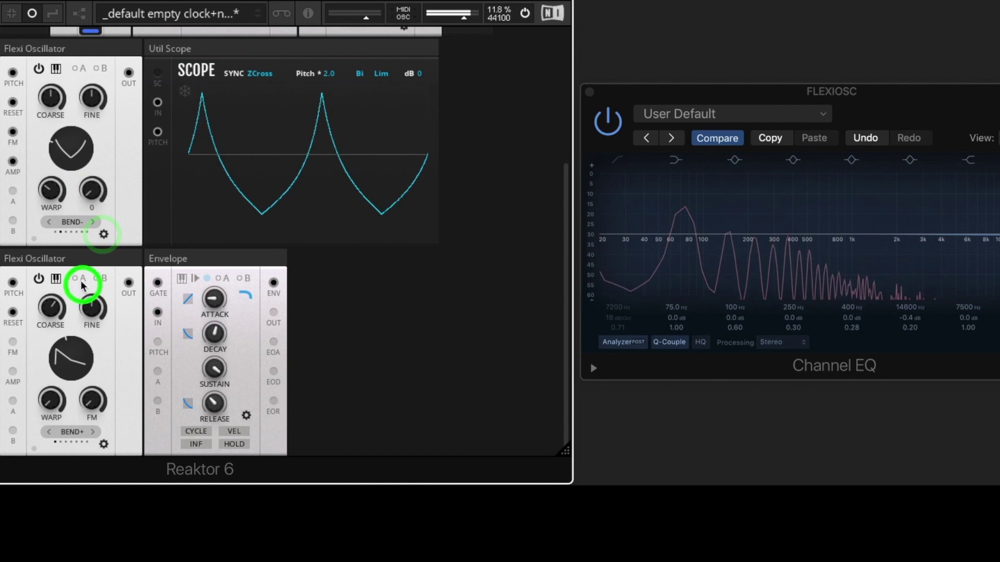
left_click(52, 197)
left_click(45, 276)
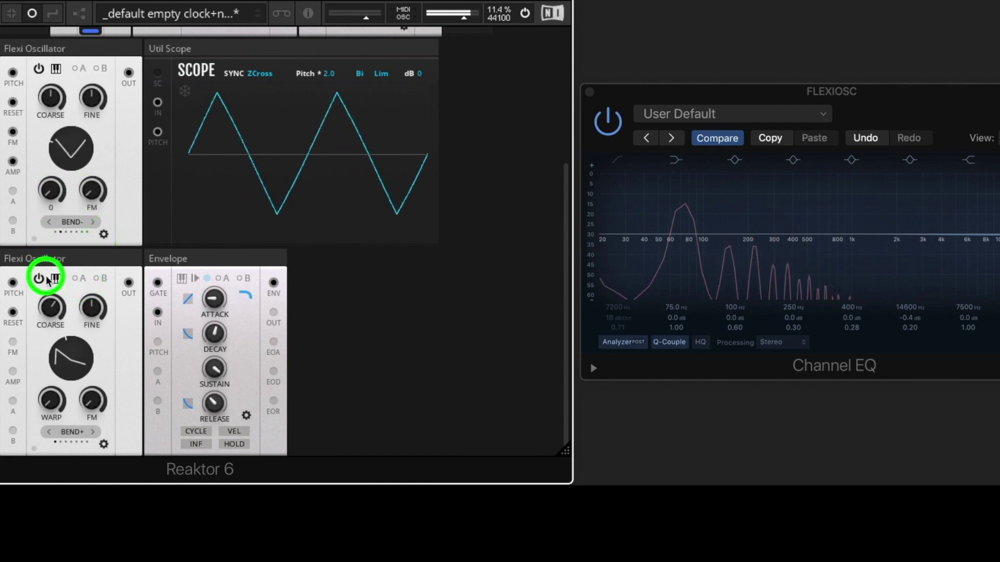
Open the upper oscillator's settings page and change DIRECTION through FLIP to REV
left_click(103, 234)
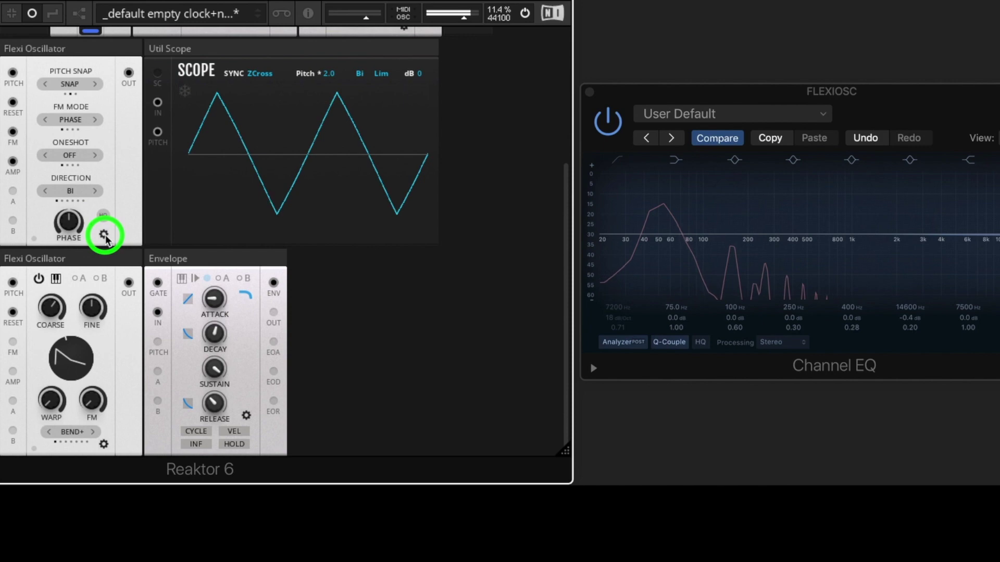
left_click(96, 191)
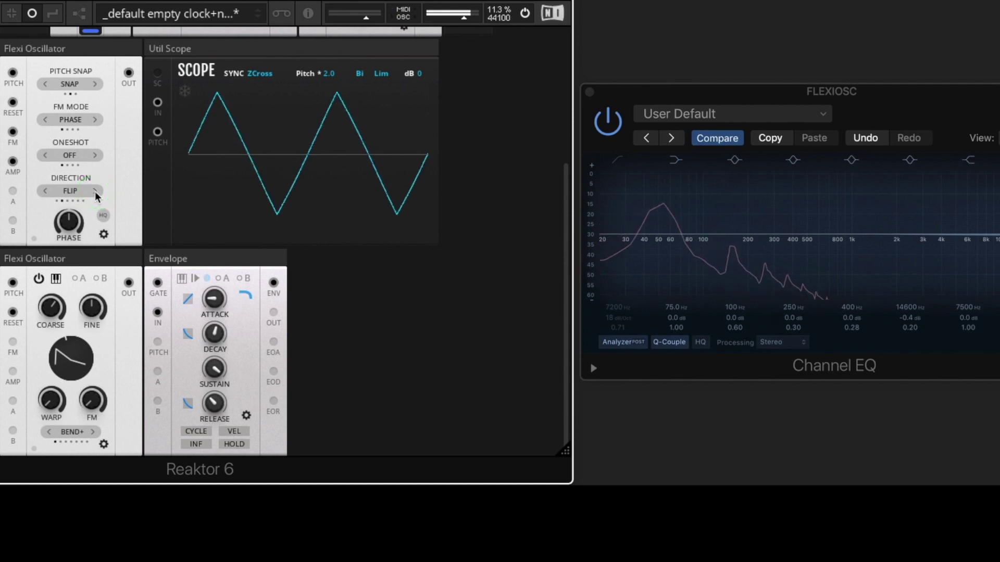
left_click(281, 44)
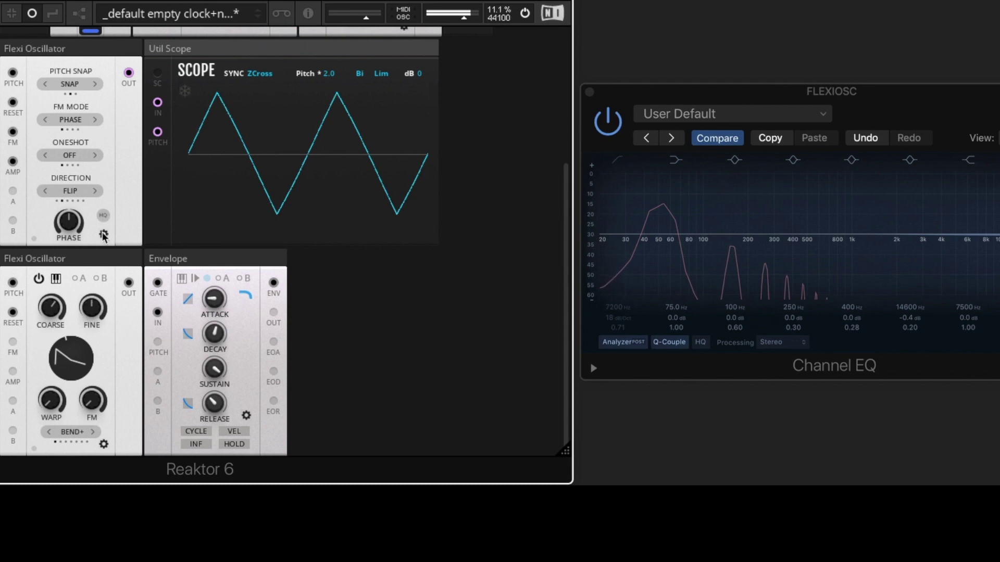
left_click(95, 191)
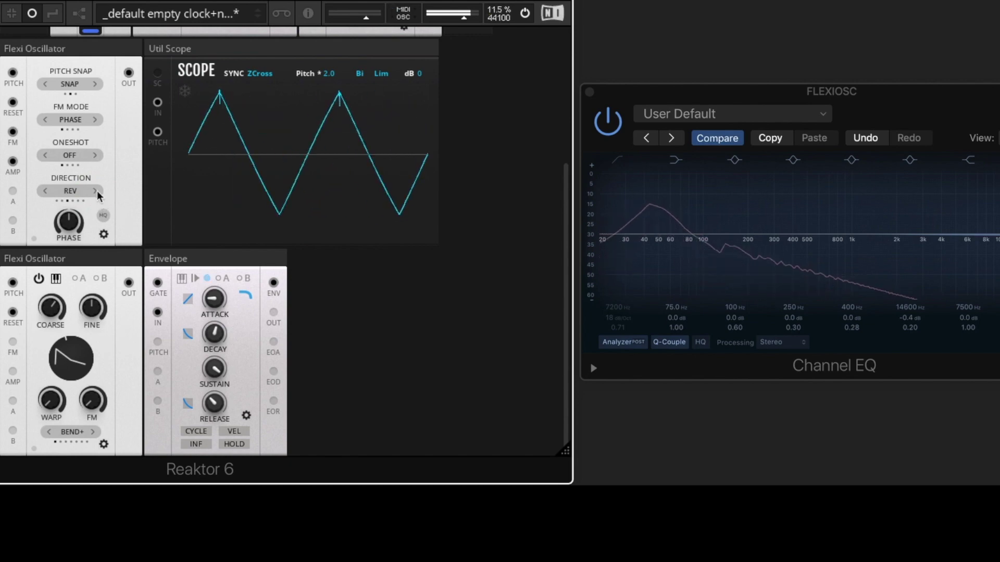
Morph the upper oscillator's waveform from triangle to sawtooth on its main page, and reopen its settings page
left_click(103, 234)
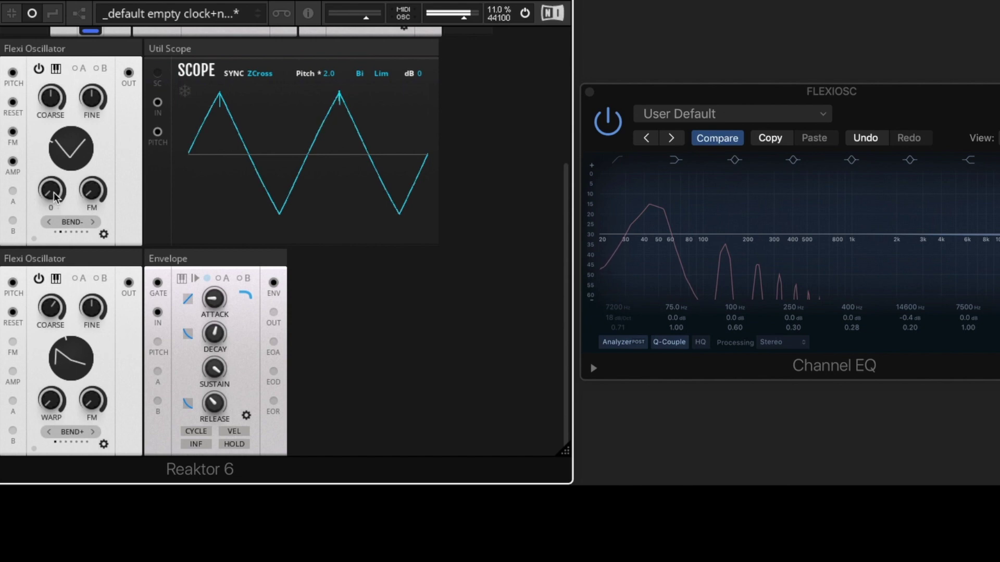
mouse_move(54, 193)
left_mouse_down()
mouse_move(61, 99)
mouse_move(70, 189)
left_mouse_up()
left_click(79, 36)
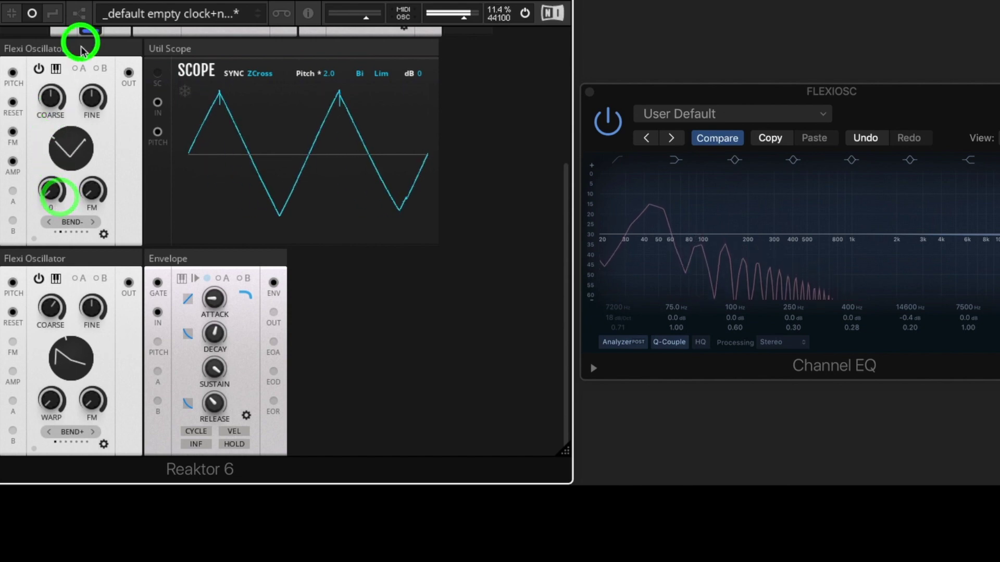
left_click(79, 48)
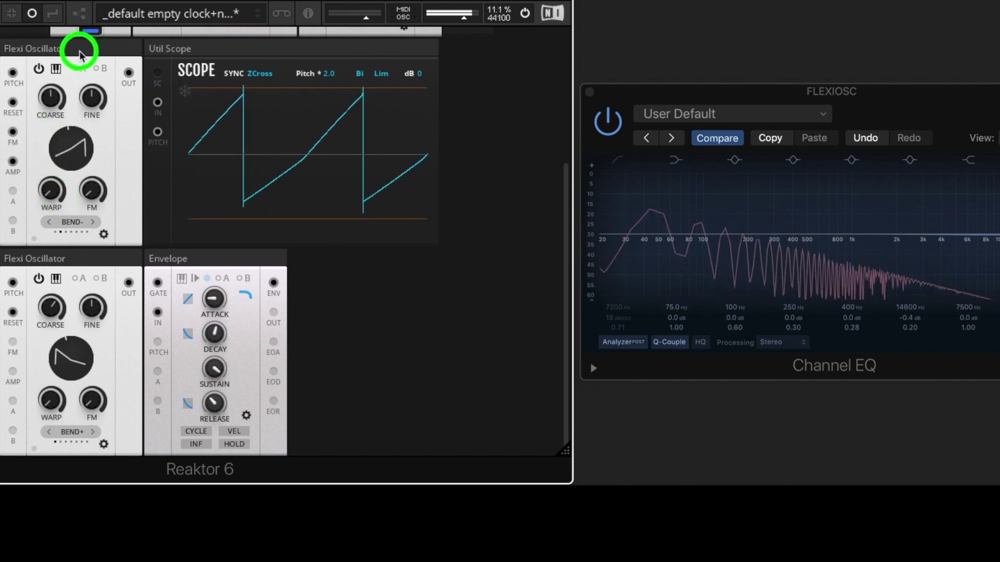
left_click(103, 233)
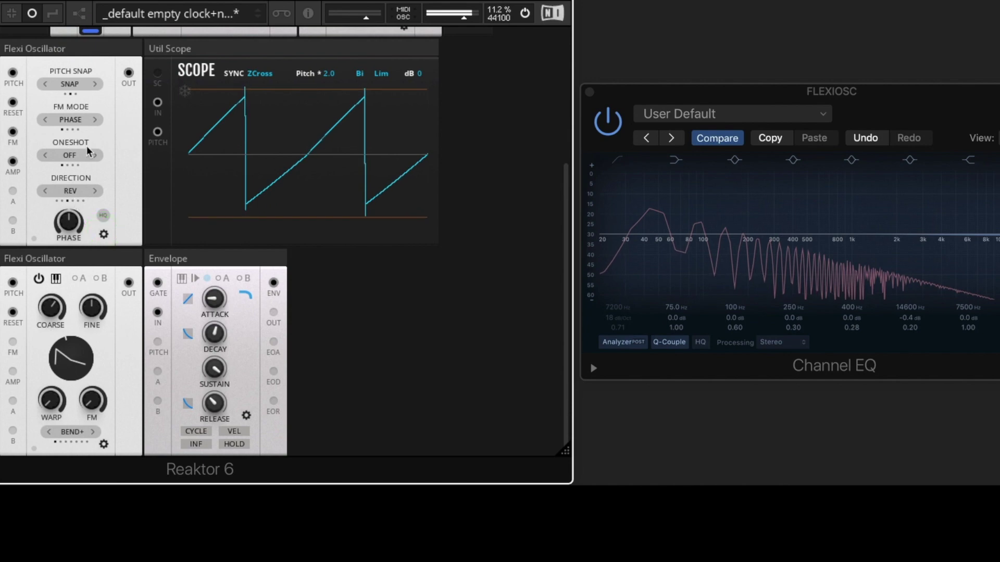
Compare the upper oscillator's FLIP, REV and UNI DIRECTION modes on the scope, and end on FLIP
left_click(46, 191)
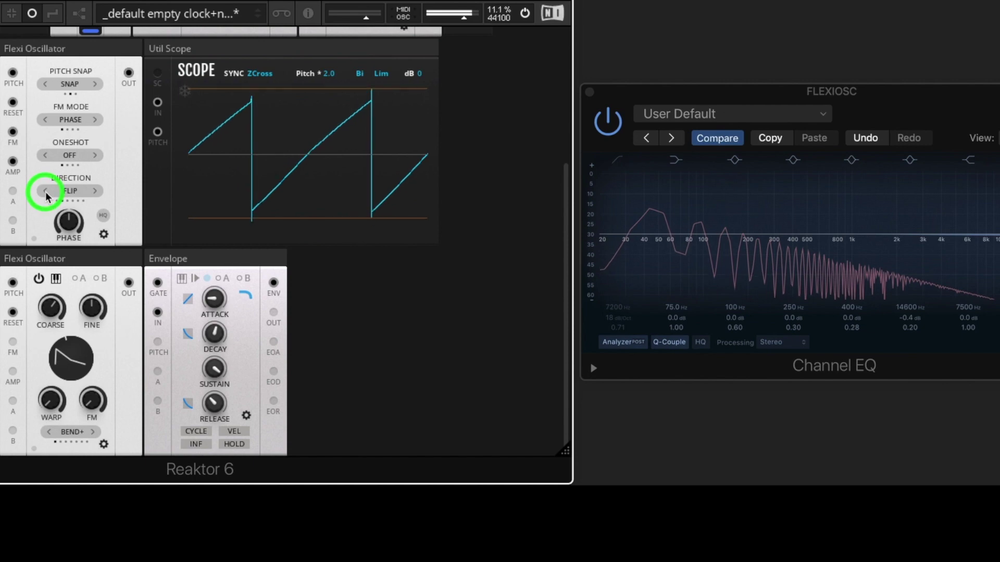
left_click(98, 191)
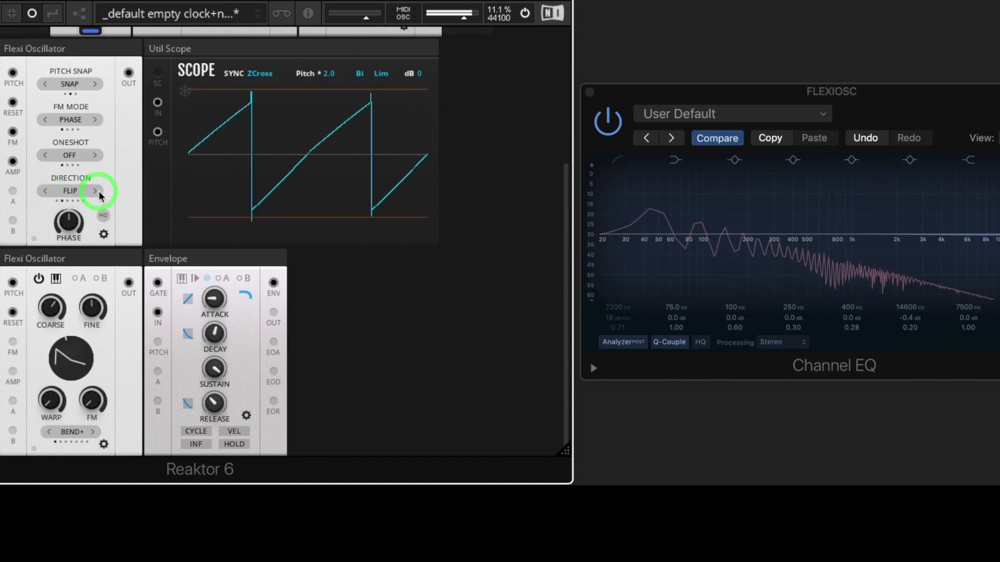
left_click(98, 191)
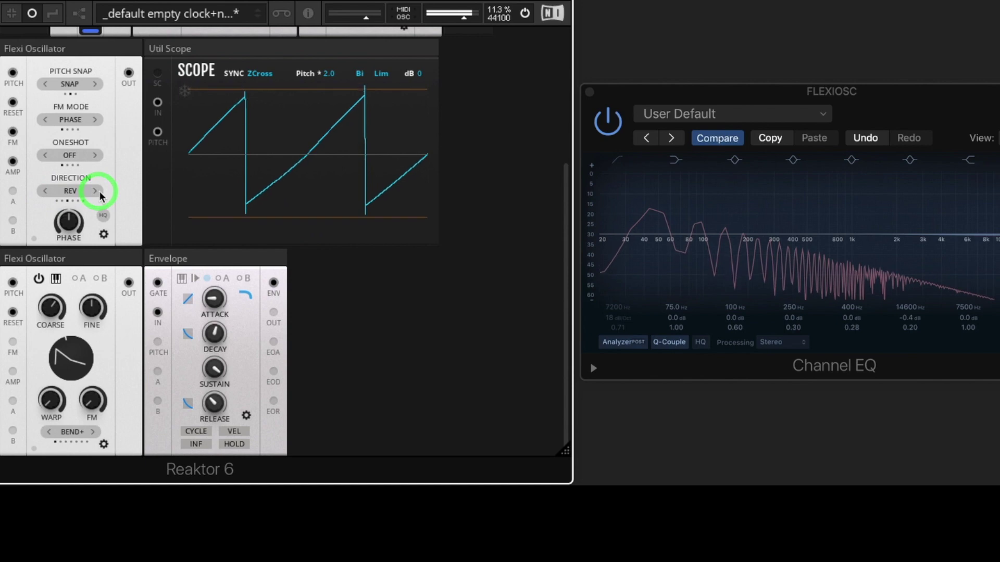
left_click(98, 191)
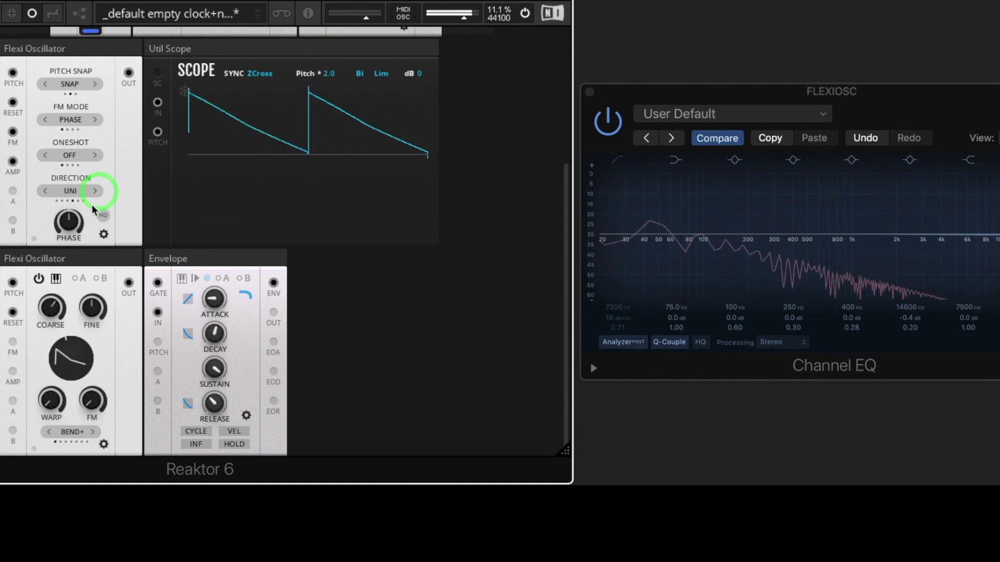
left_click(45, 191)
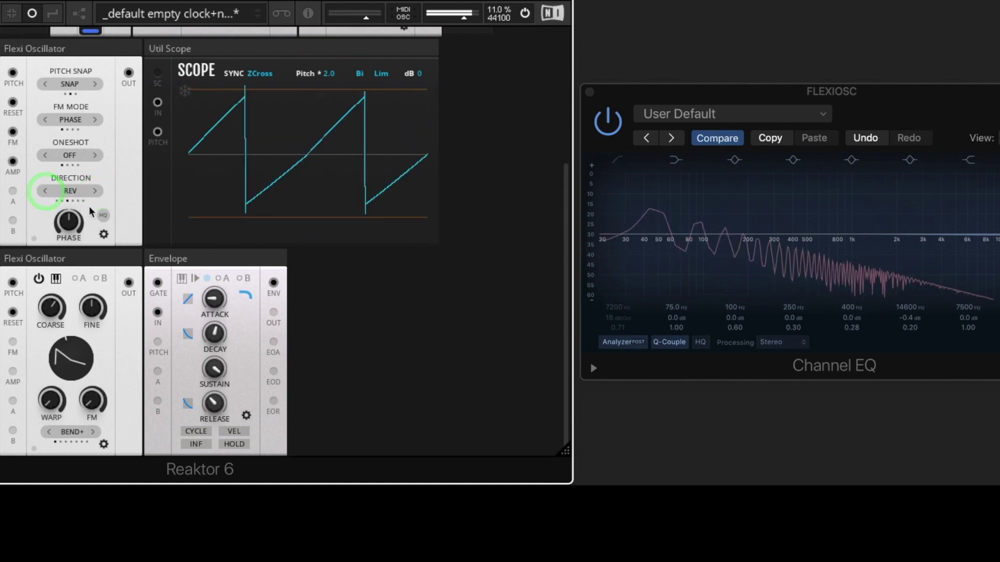
left_click(95, 191)
left_click(45, 191)
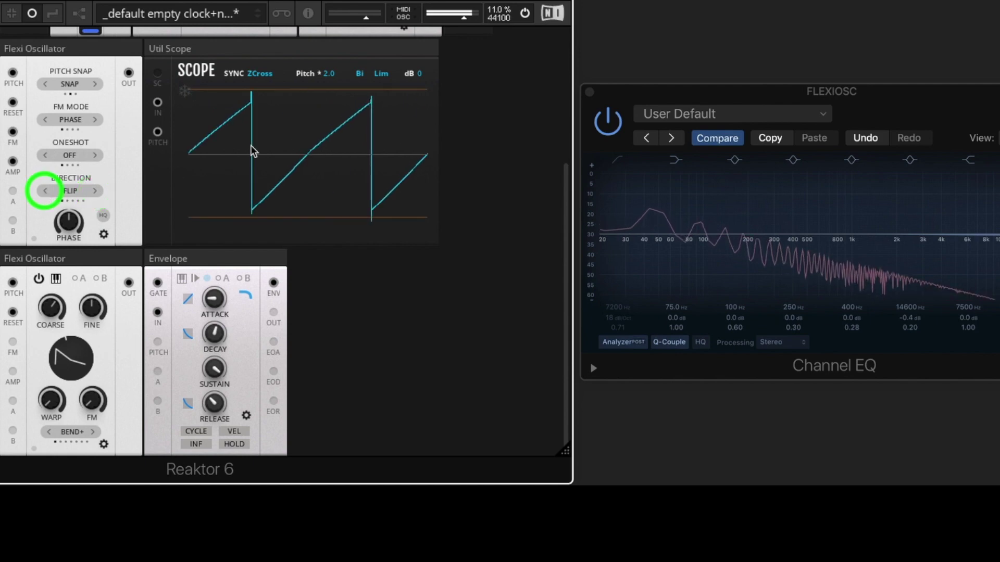
left_click(45, 191)
Compare the FLIP and REV shapes on the upper oscillator's waveform display, and set DIRECTION to UNI
left_click(104, 234)
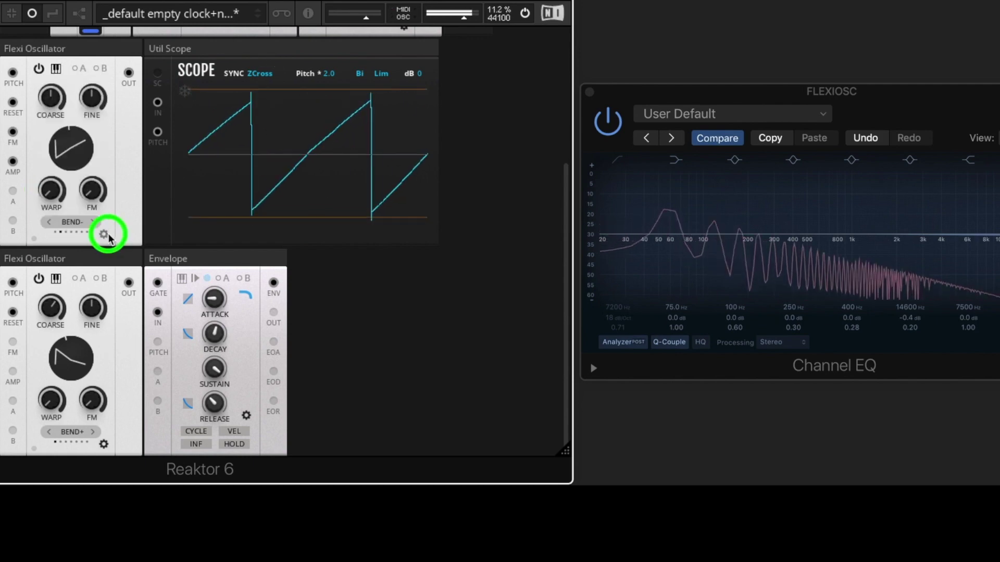
left_click(103, 234)
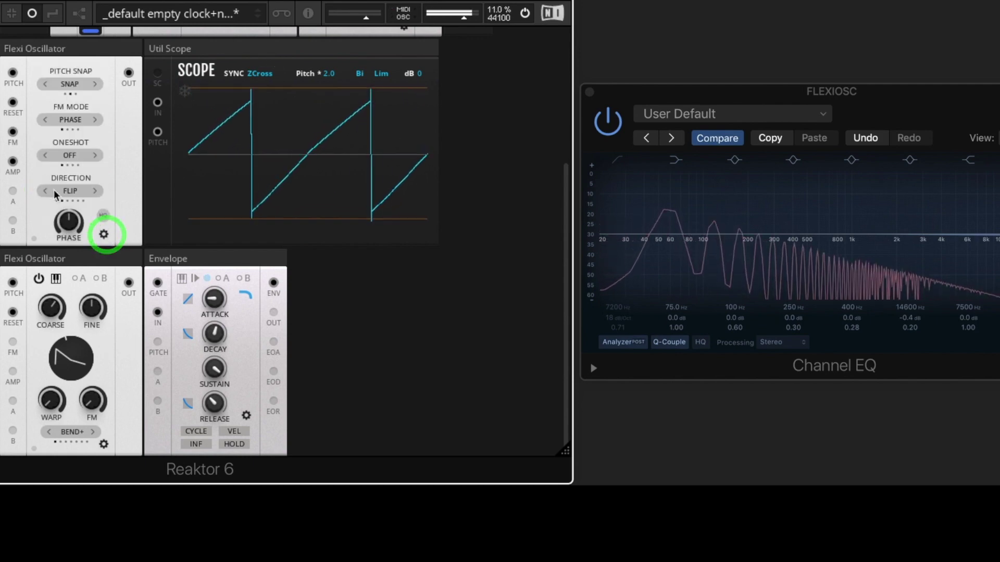
left_click(96, 191)
left_click(104, 234)
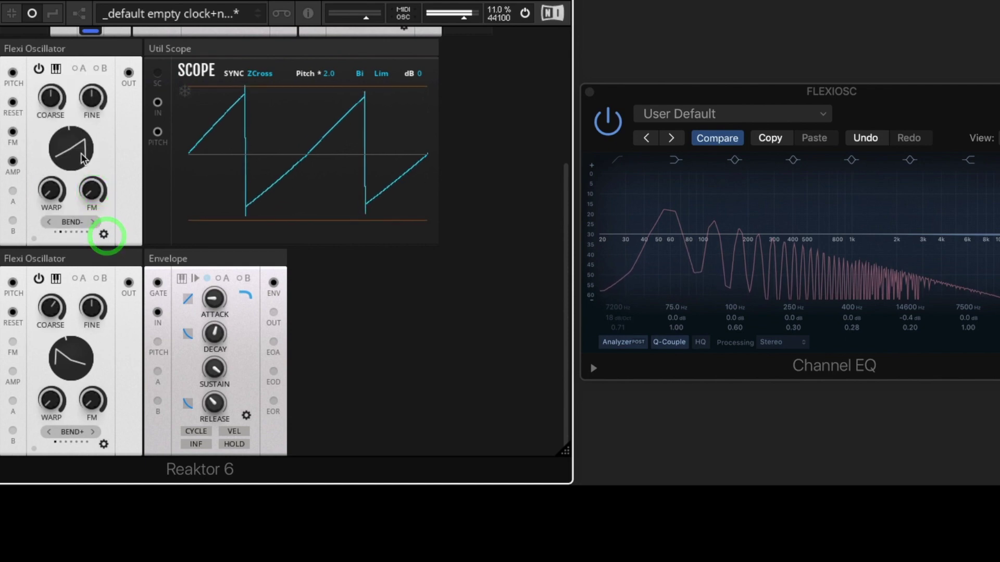
left_click(103, 234)
left_click(95, 191)
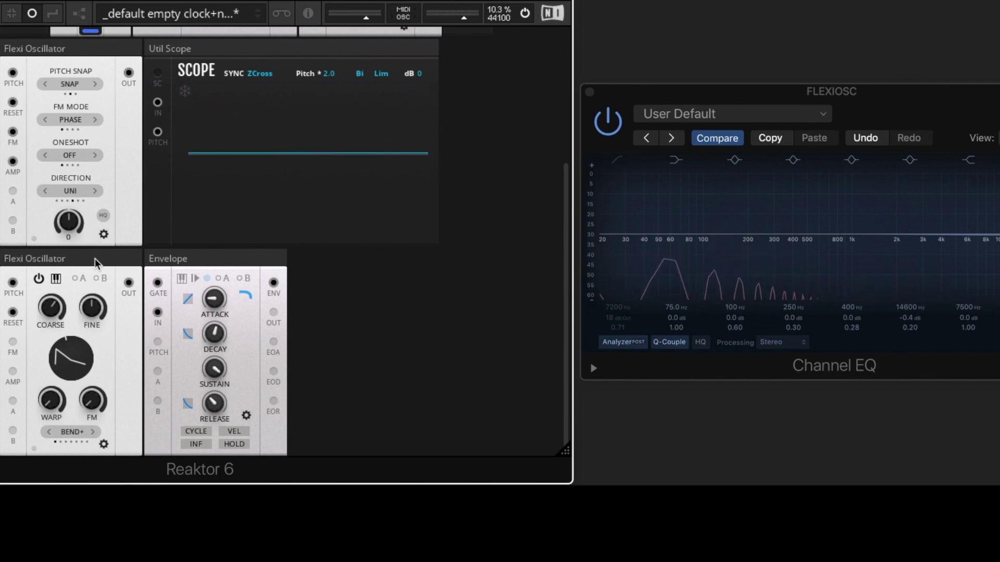
Morph the shape in the lower Flexi Oscillator's waveform display slightly
left_click(73, 263)
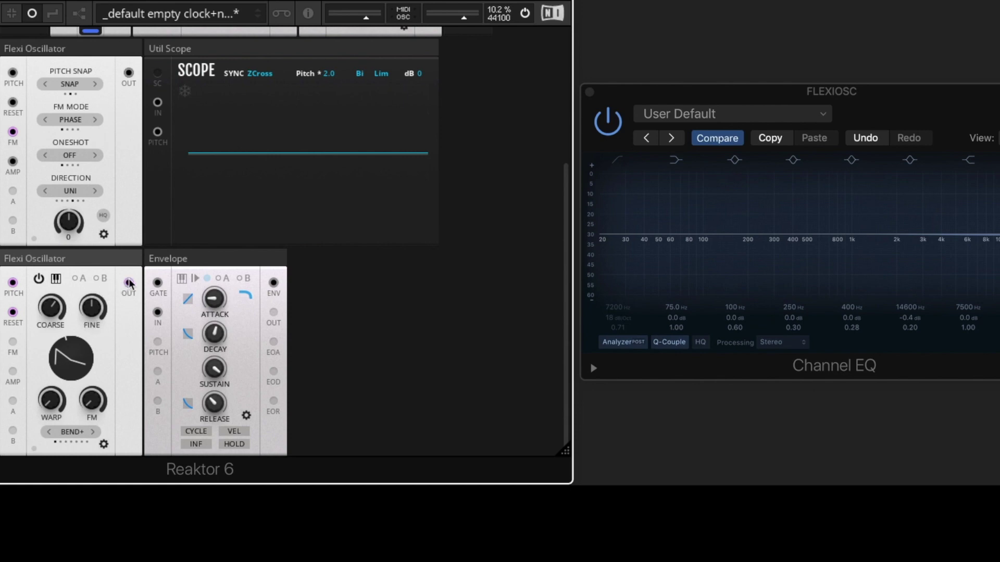
left_click(117, 263)
left_click(111, 262)
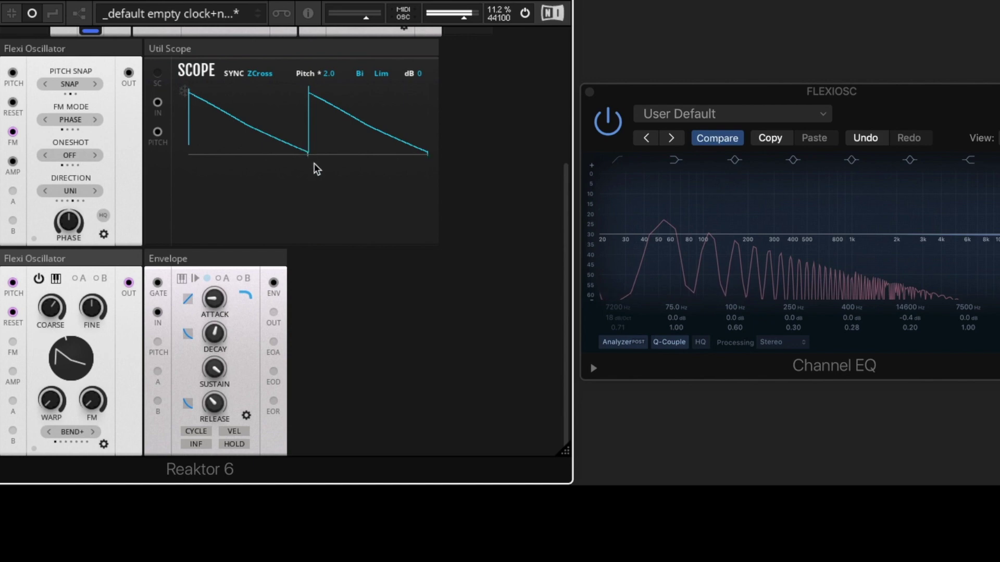
mouse_move(73, 305)
left_mouse_down()
mouse_move(78, 279)
mouse_move(66, 312)
left_mouse_up()
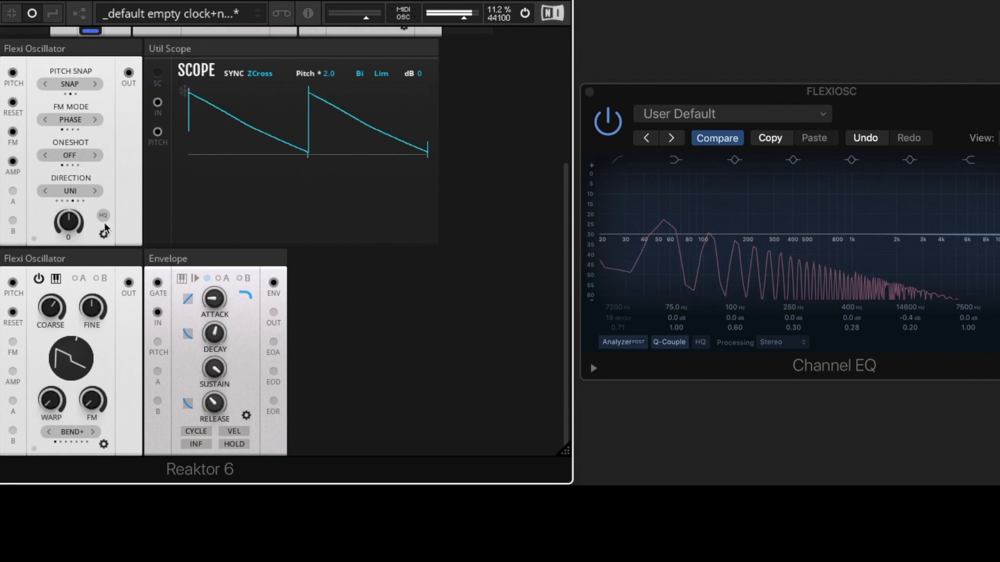
Cycle the upper oscillator's DIRECTION through REV, FLIP and UNI-FLIP, and return it to UNI
left_click(95, 191)
left_click(45, 191)
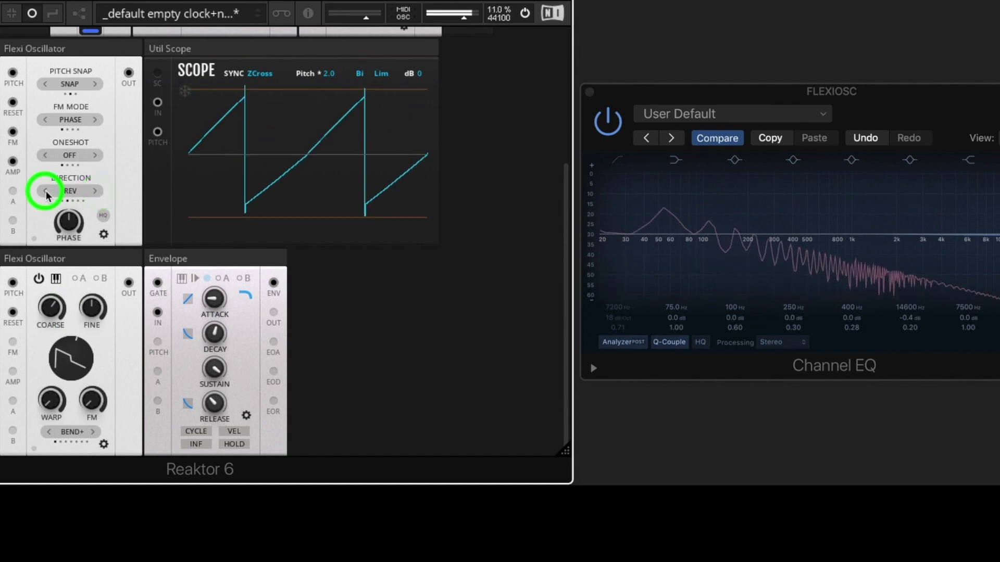
left_click(95, 191)
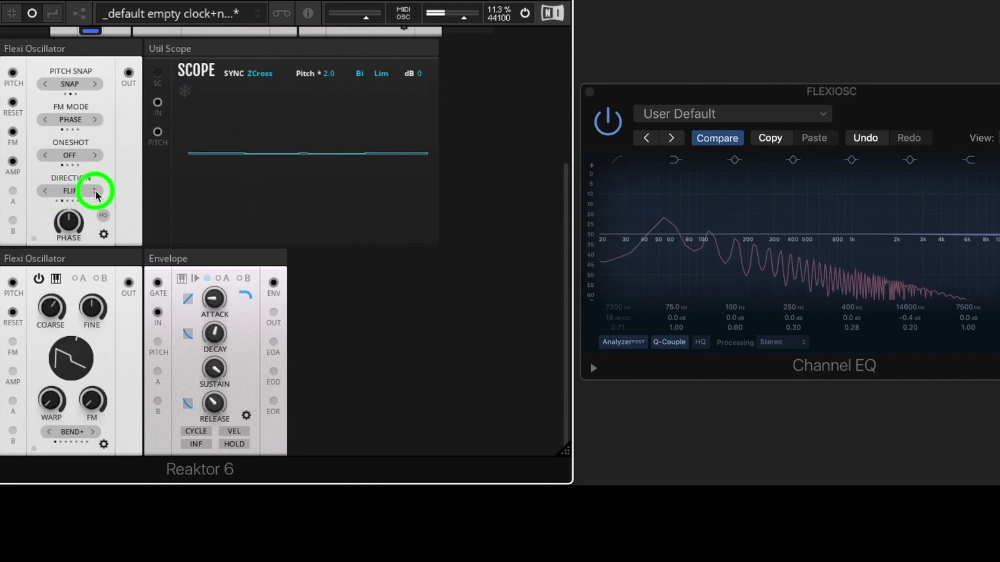
left_click(95, 192)
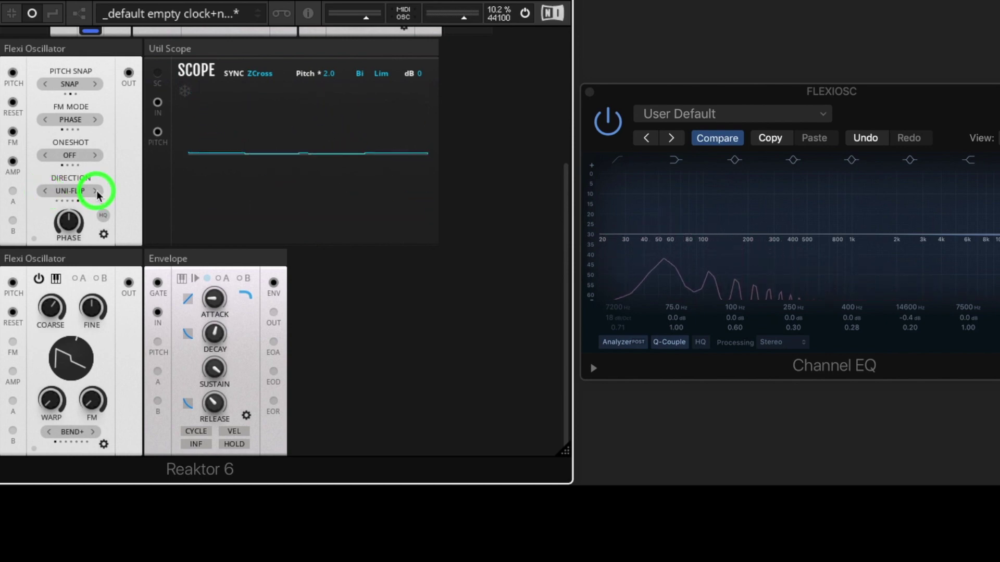
left_click(45, 191)
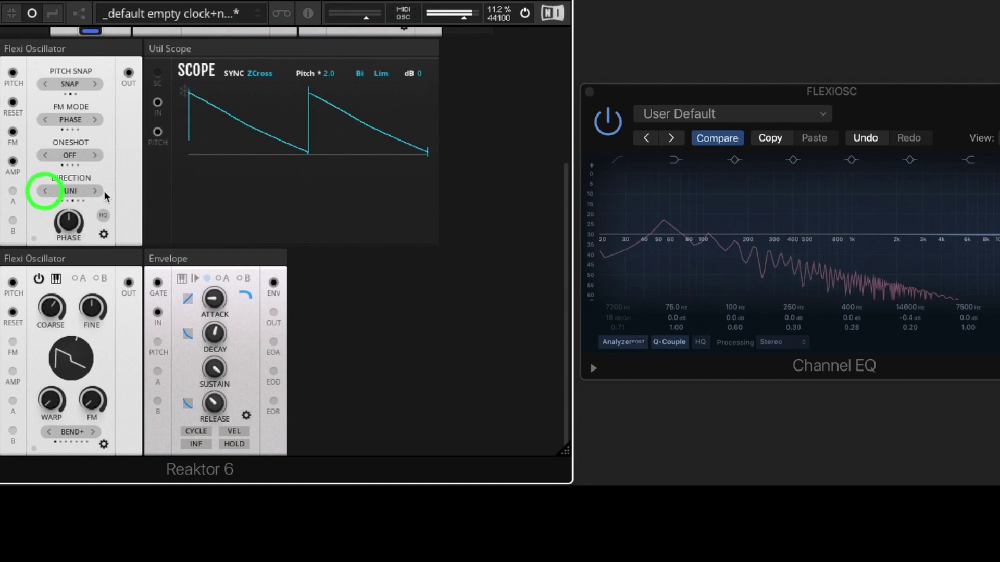
Compare the unipolar UNI-FLIP and UNI-REV directions, keep UNI-REV, and return to the upper oscillator's main page
left_click(95, 192)
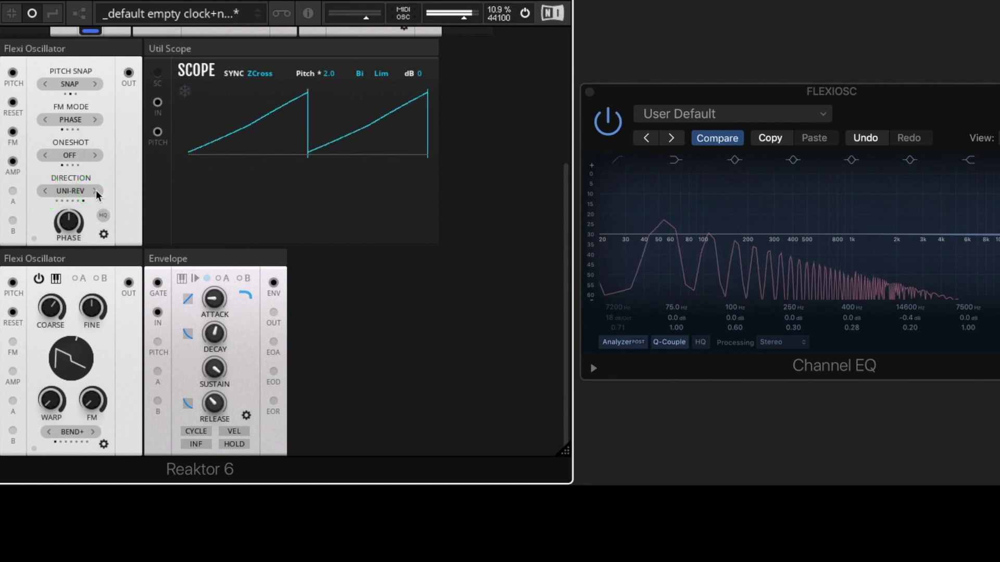
left_click(95, 190)
left_click(45, 192)
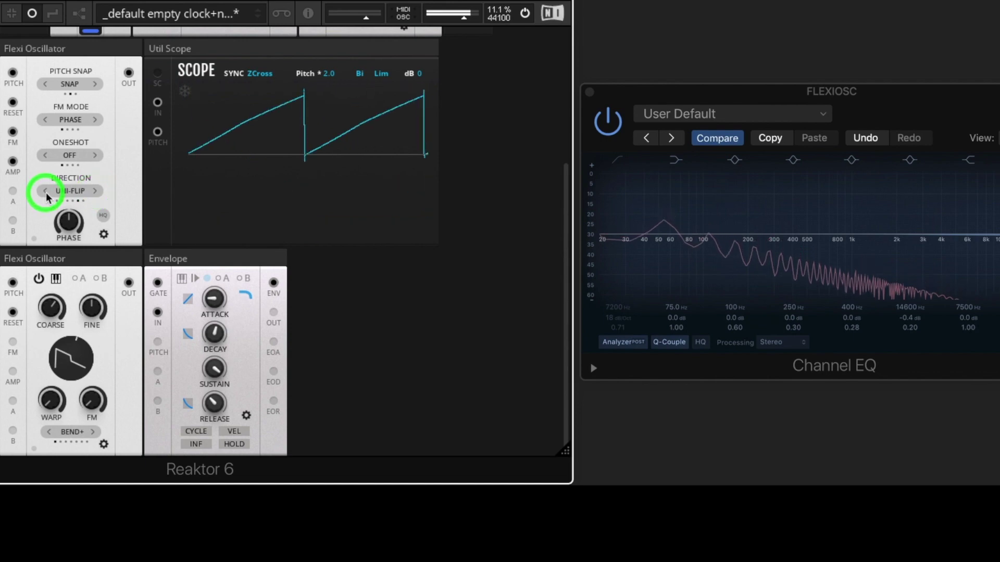
left_click(95, 191)
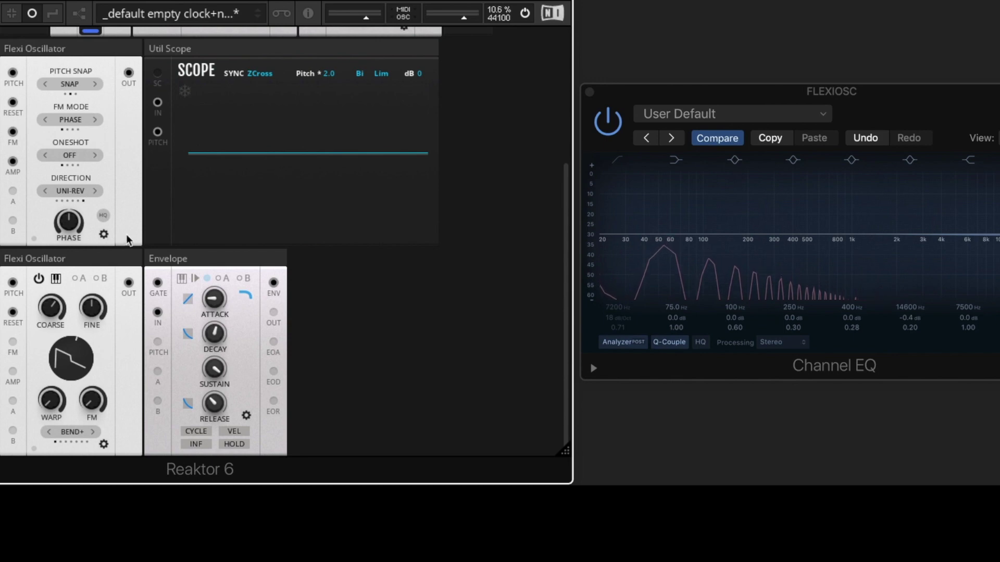
left_click(104, 235)
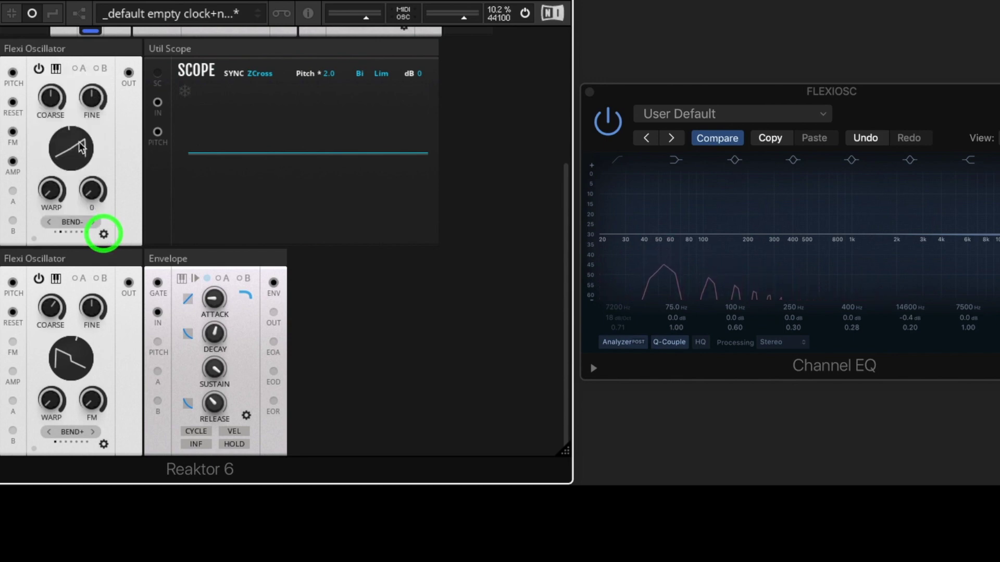
Open the upper oscillator's morph page, store a snapshot in slot 2, and switch between slots 1 and 2, ending on 2
left_click(34, 239)
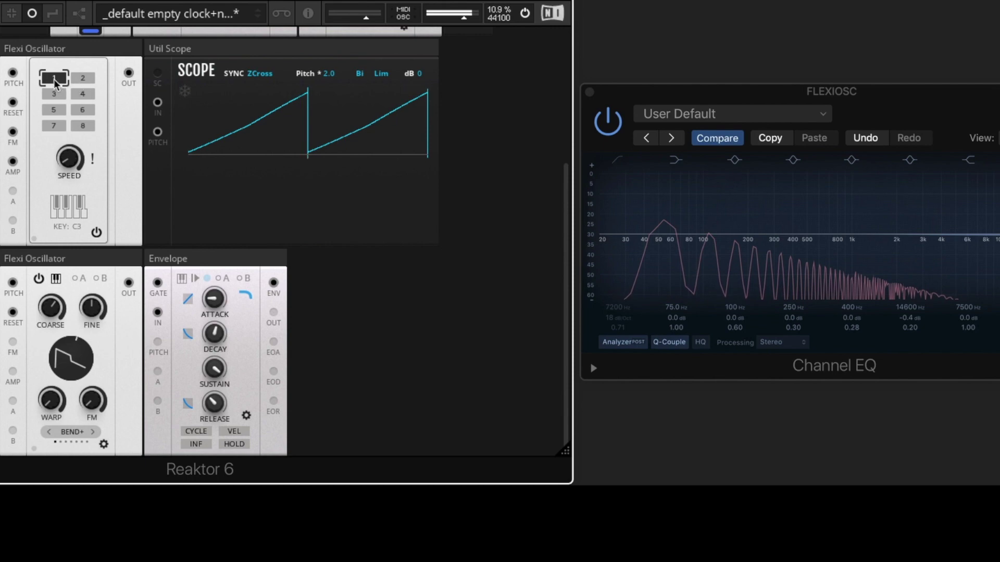
left_click(83, 79)
left_click(54, 78)
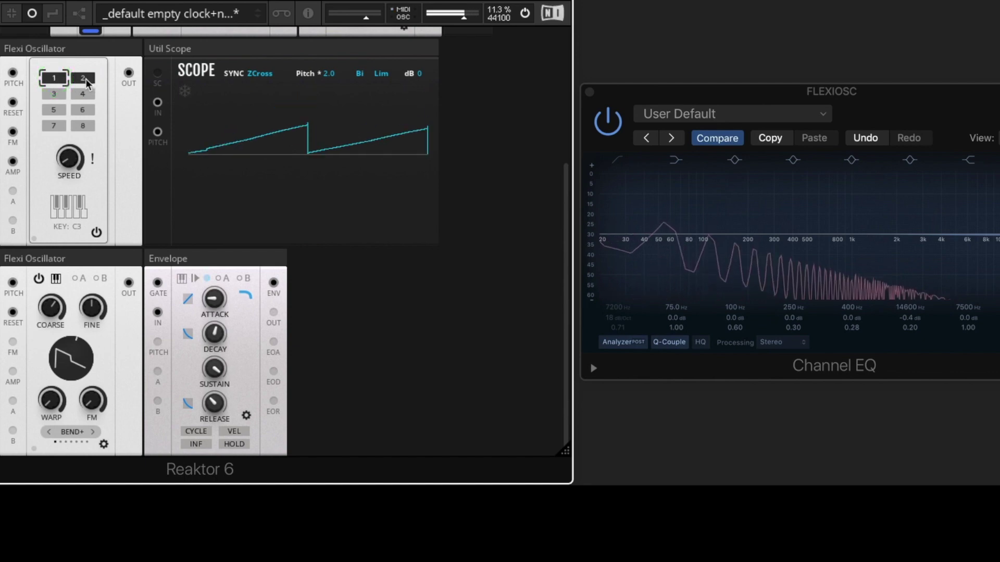
left_click(85, 79)
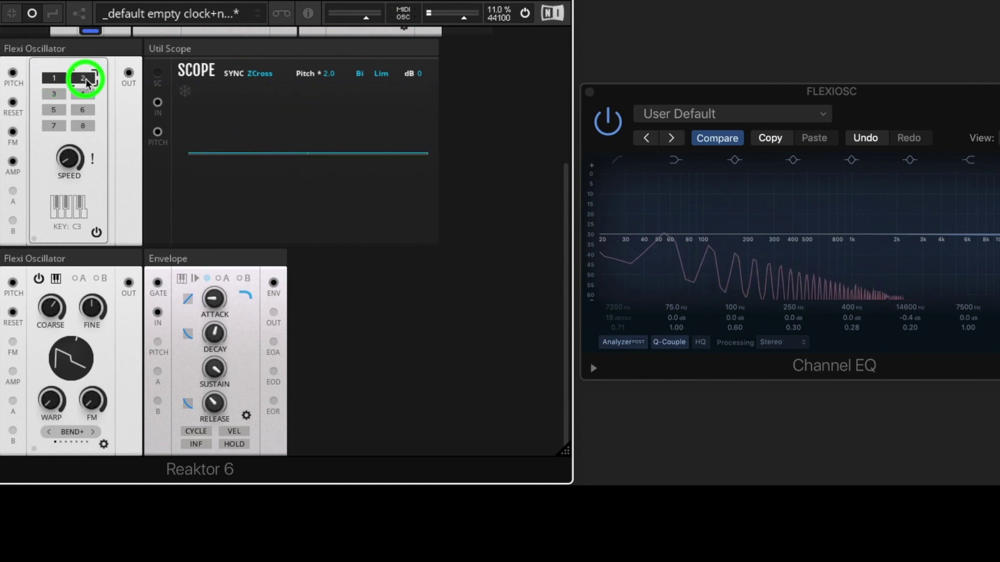
Raise the upper oscillator's WARP and FM on its main page for morph slot 2
left_click(34, 237)
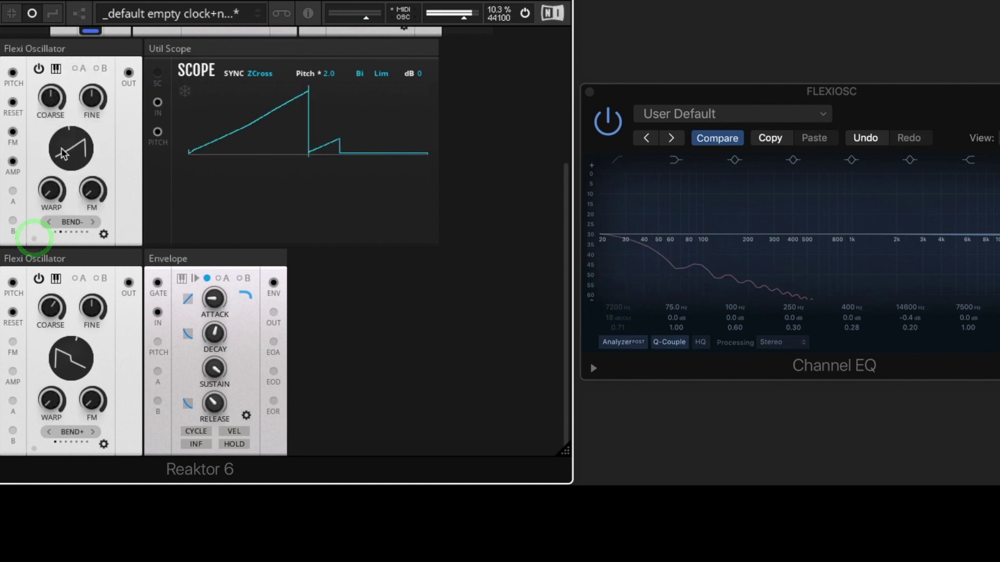
left_click_drag(57, 181, 55, 104)
left_click_drag(92, 191, 82, 109)
Set the upper oscillator's morph SPEED to 53.65, and morph from slot 1 to slot 2
left_click(32, 236)
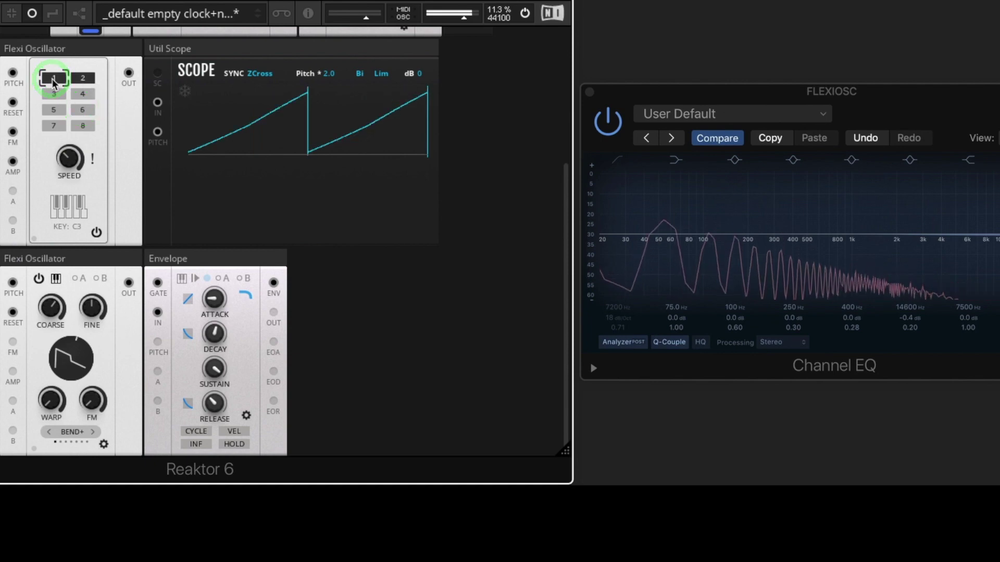
left_click(78, 95)
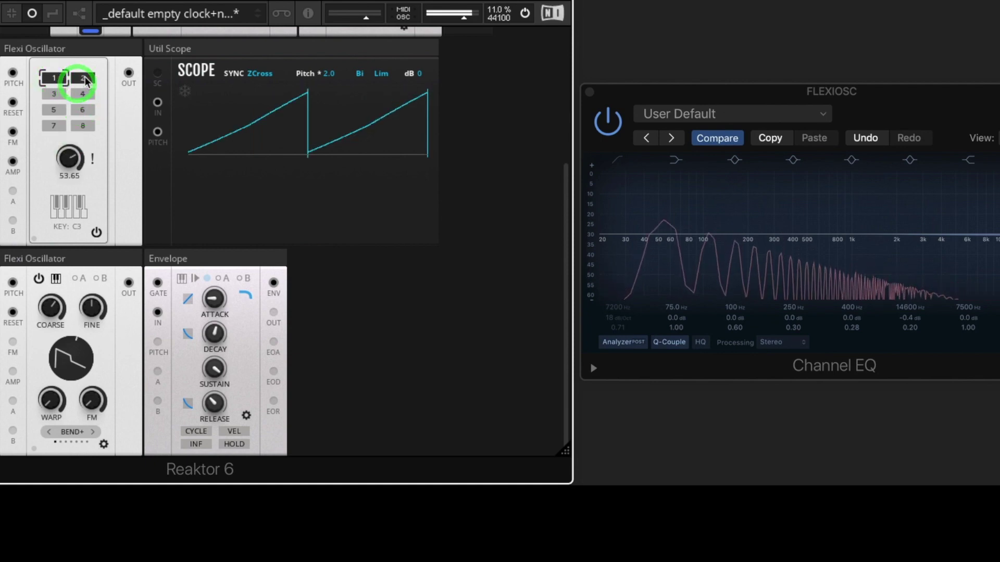
left_click(84, 78)
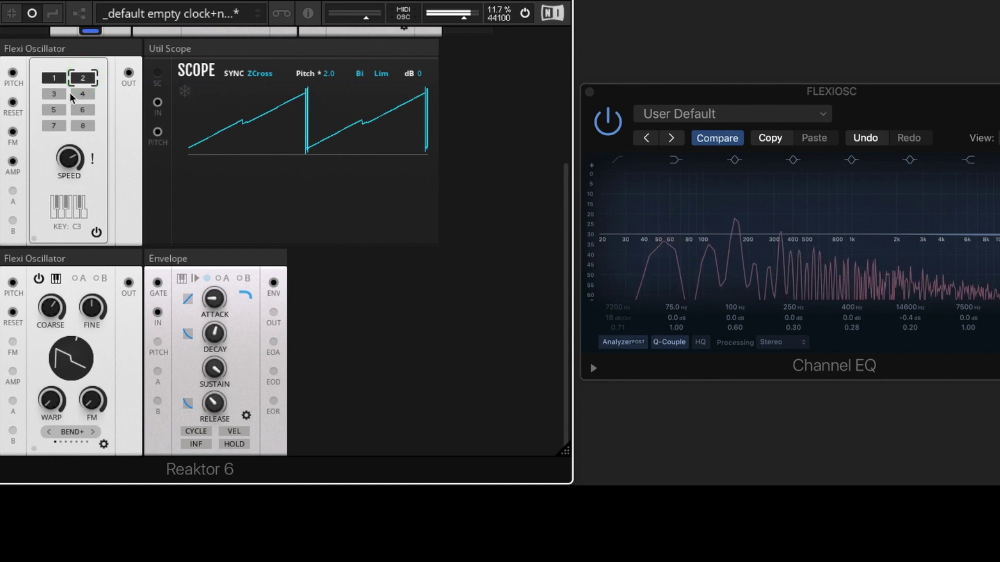
Store and select morph slot 3 on the upper oscillator, raise WARP further and set FM to 26.9 on its main page
left_click(55, 94)
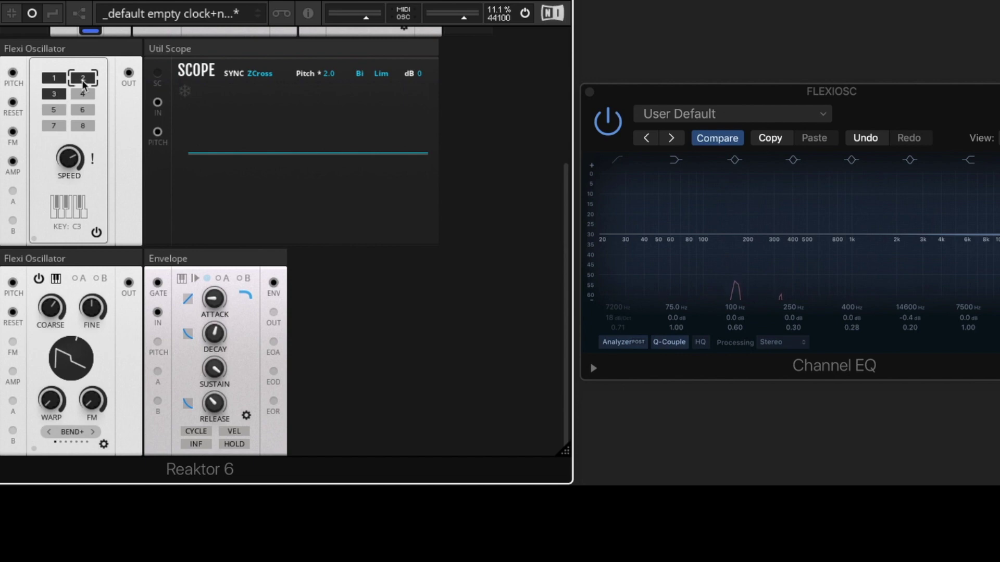
left_click(55, 93)
left_click(31, 236)
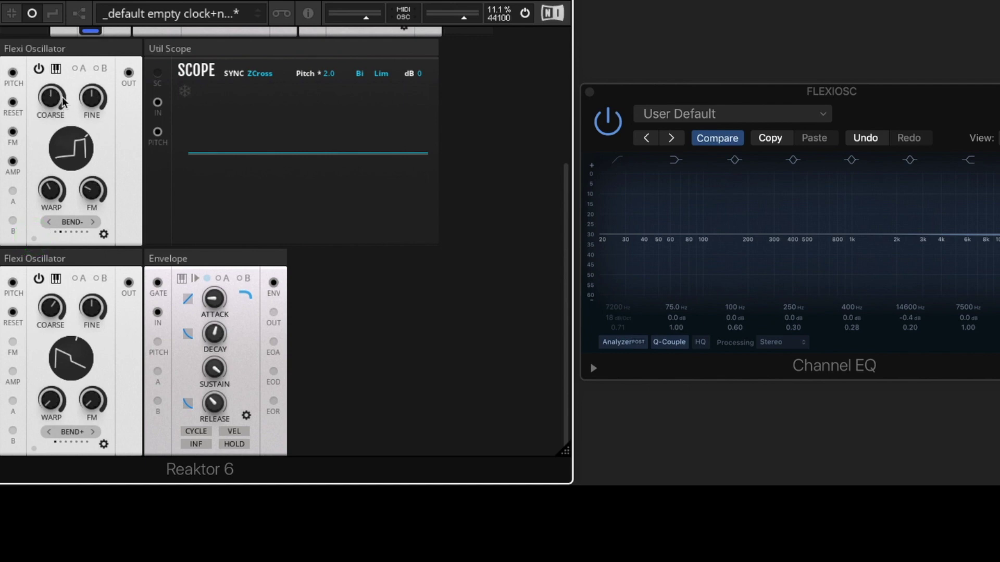
left_click_drag(57, 196, 62, 142)
left_click(95, 176)
left_click_drag(97, 179, 89, 146)
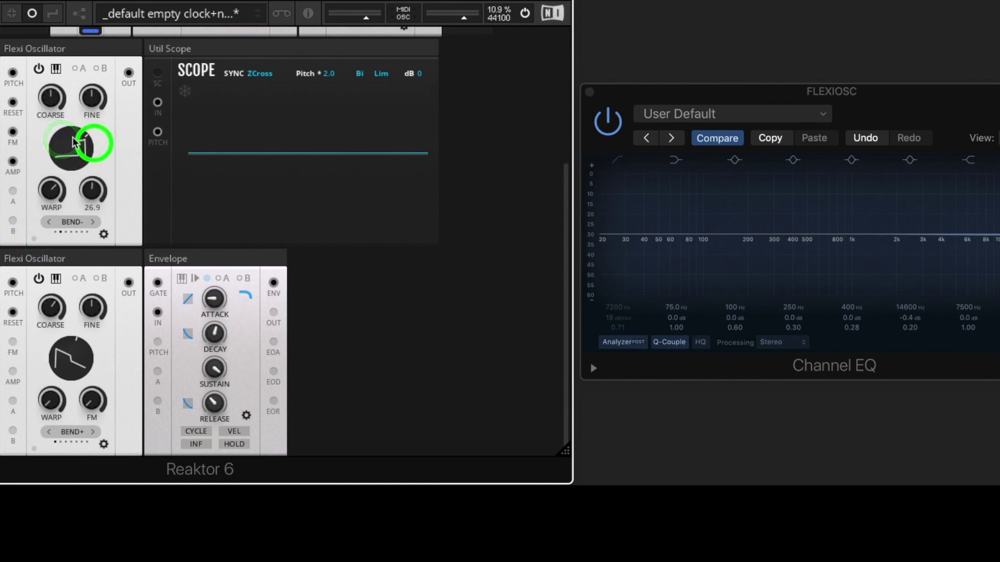
Change the upper oscillator's waveform for morph slot 3 and set its WARP to 51.5
left_click_drag(68, 296, 68, 352)
left_click(76, 148)
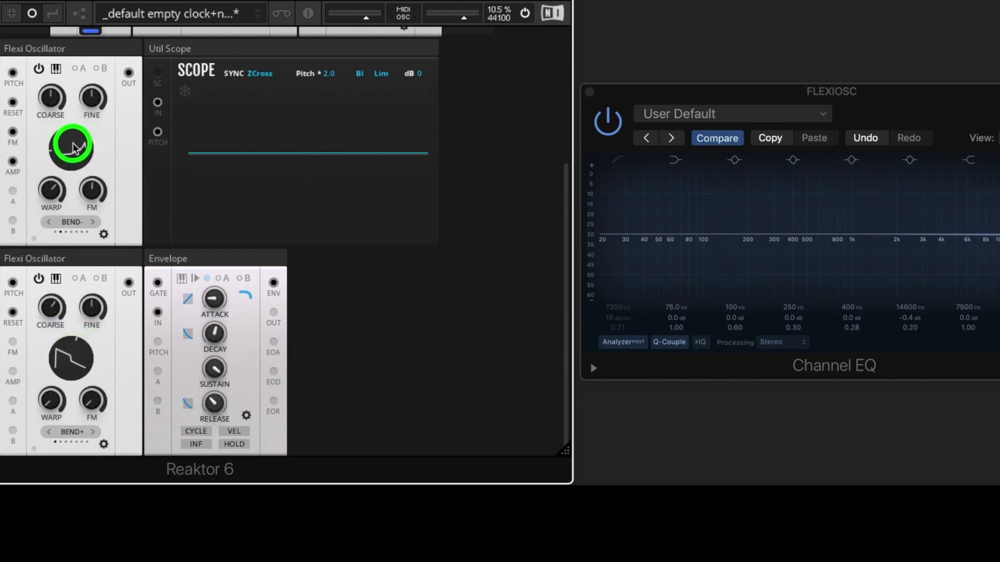
left_click(93, 179)
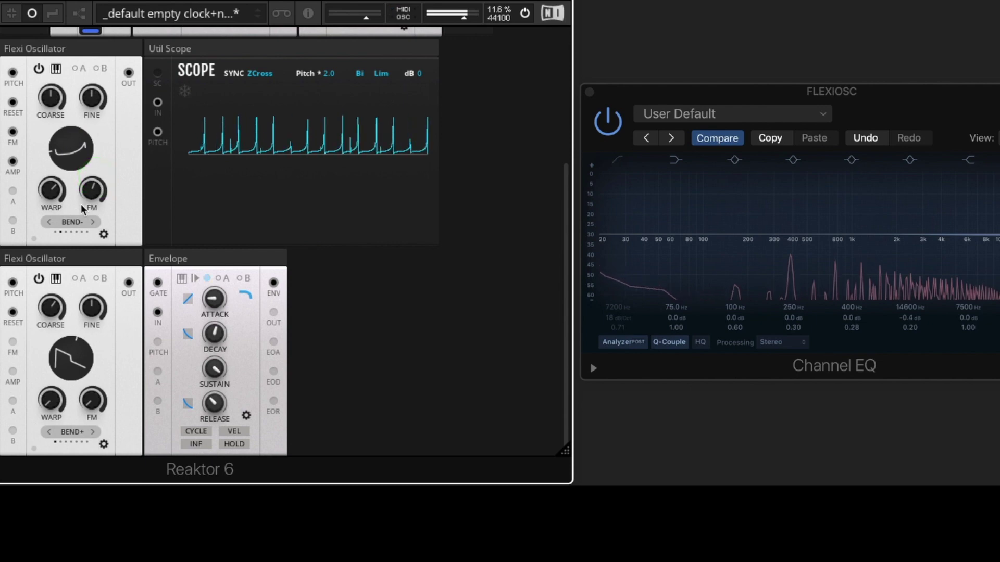
left_click_drag(48, 188, 45, 230)
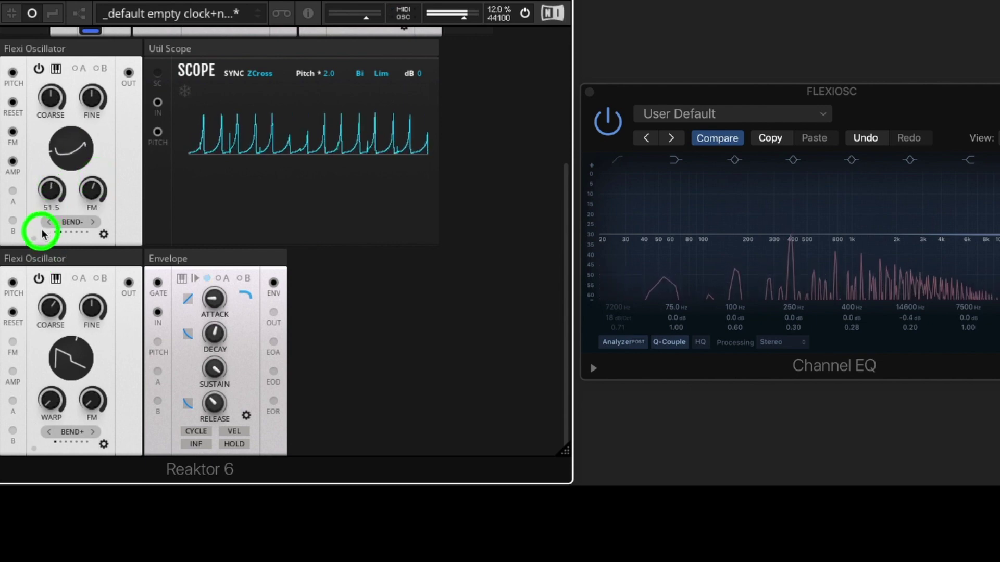
Set the upper oscillator's DIRECTION mode to BI in its settings
left_click(104, 235)
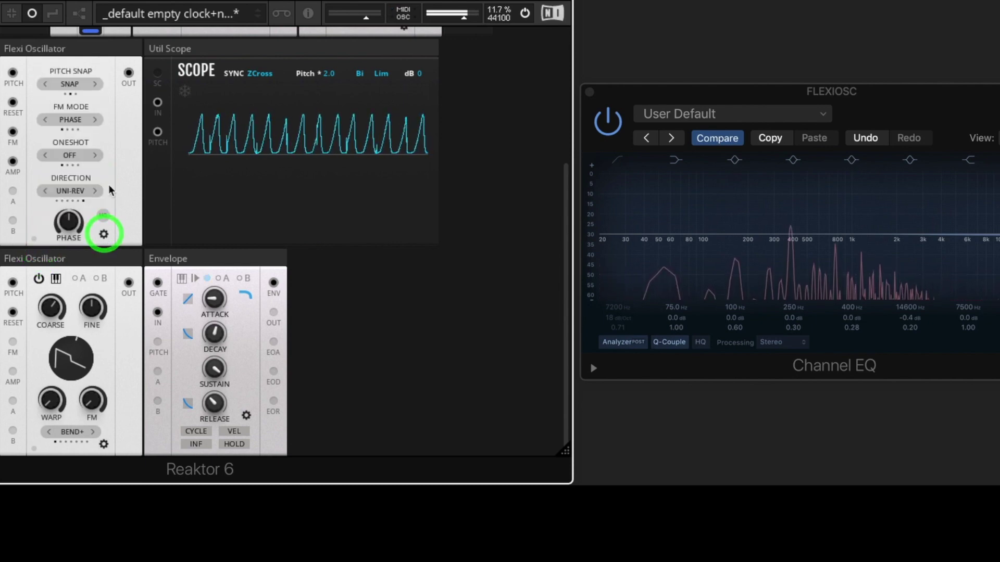
left_click(95, 191)
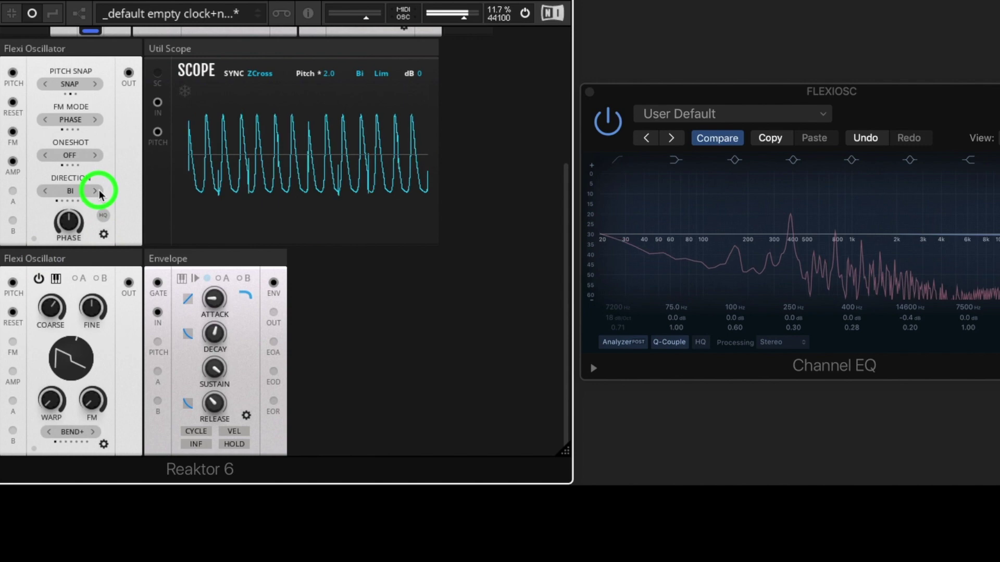
left_click(105, 235)
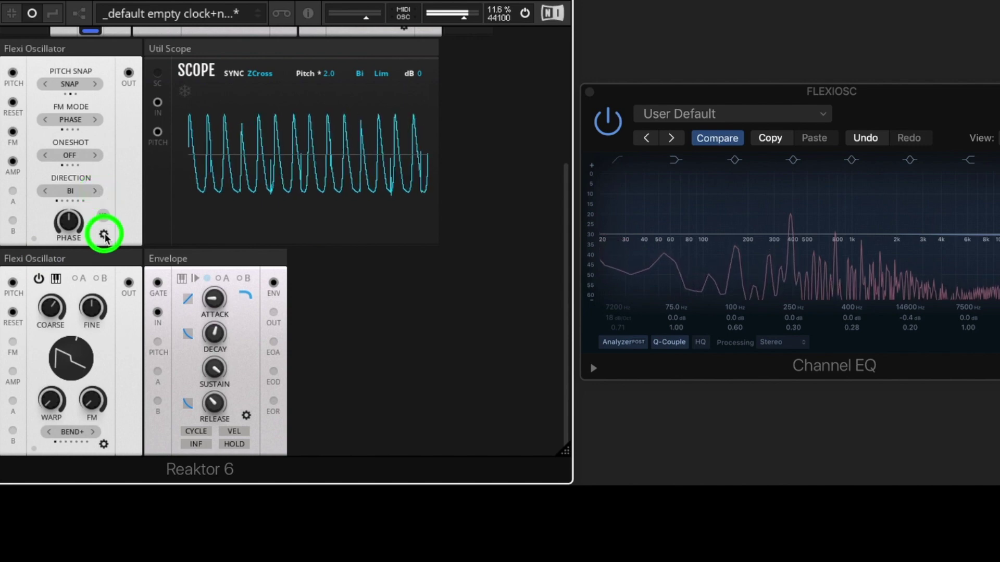
Open the upper oscillator's morph page and morph through slots 2, 1 and 3
left_click(34, 239)
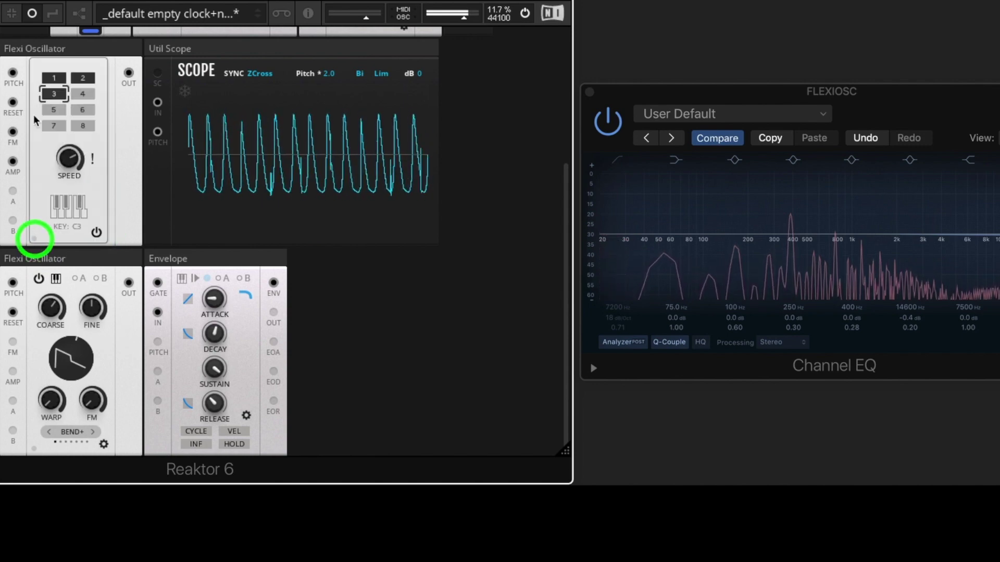
left_click(83, 79)
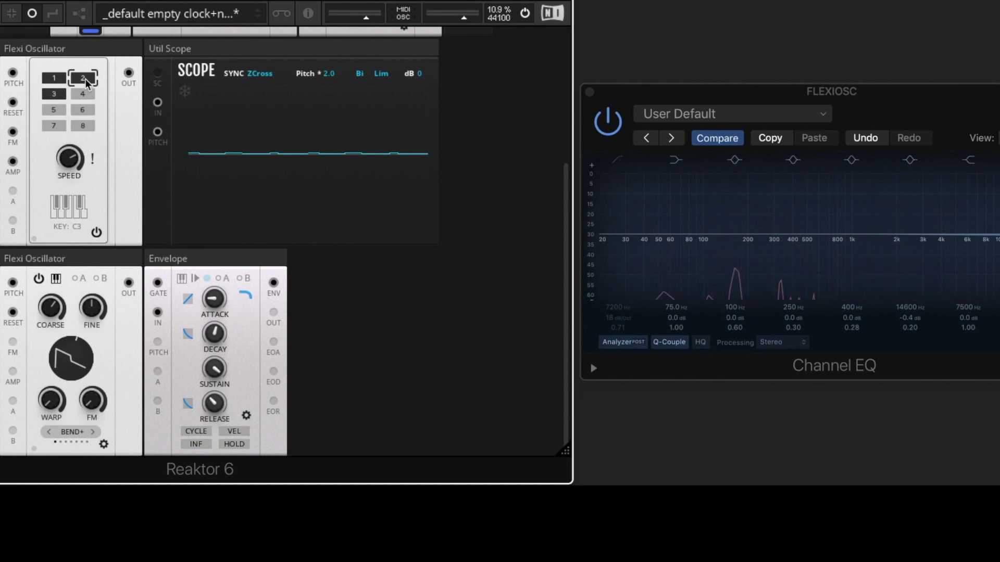
left_click(52, 80)
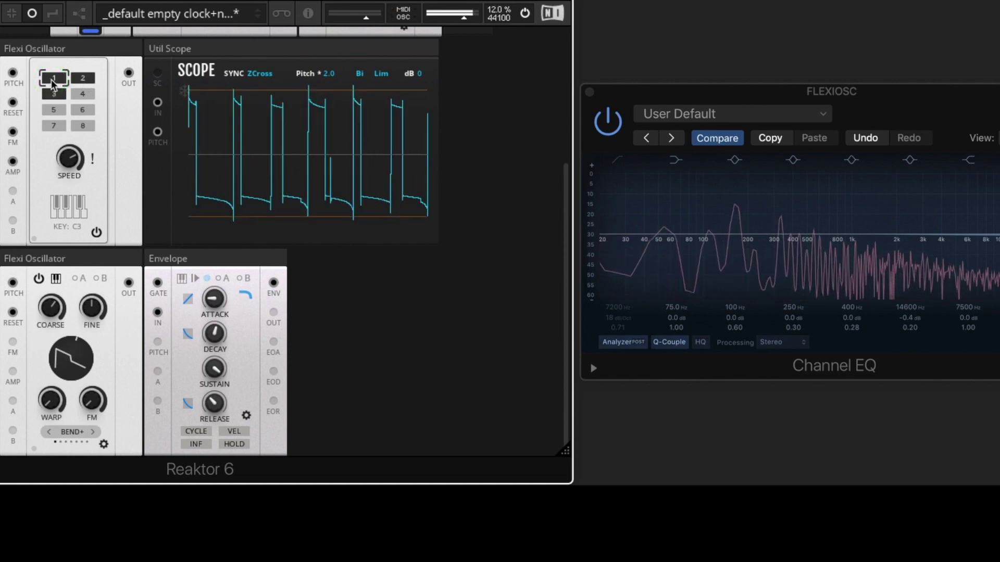
left_click(52, 95)
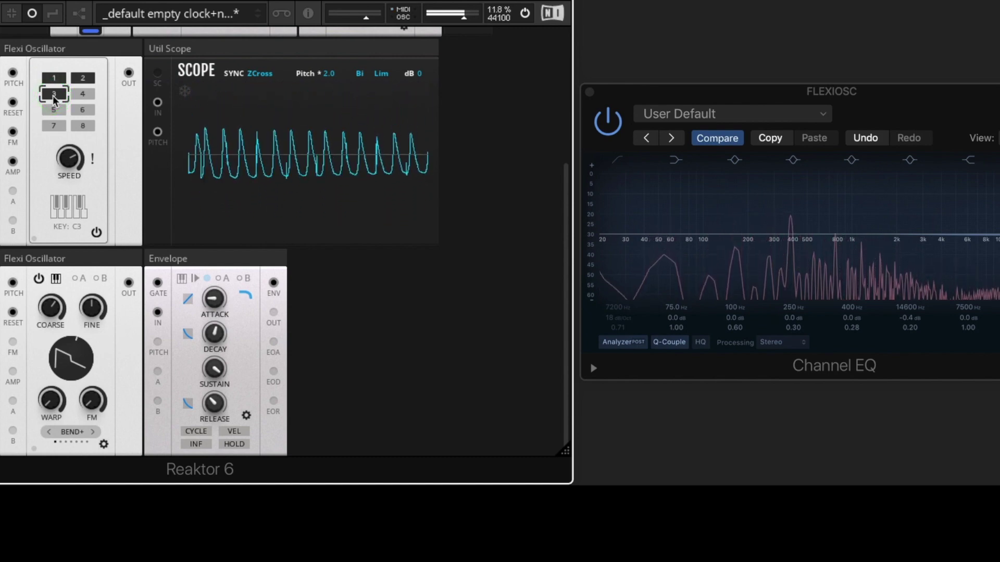
Toggle the keyboard control of the upper oscillator's morph slots, with the key at C3
left_click(55, 212)
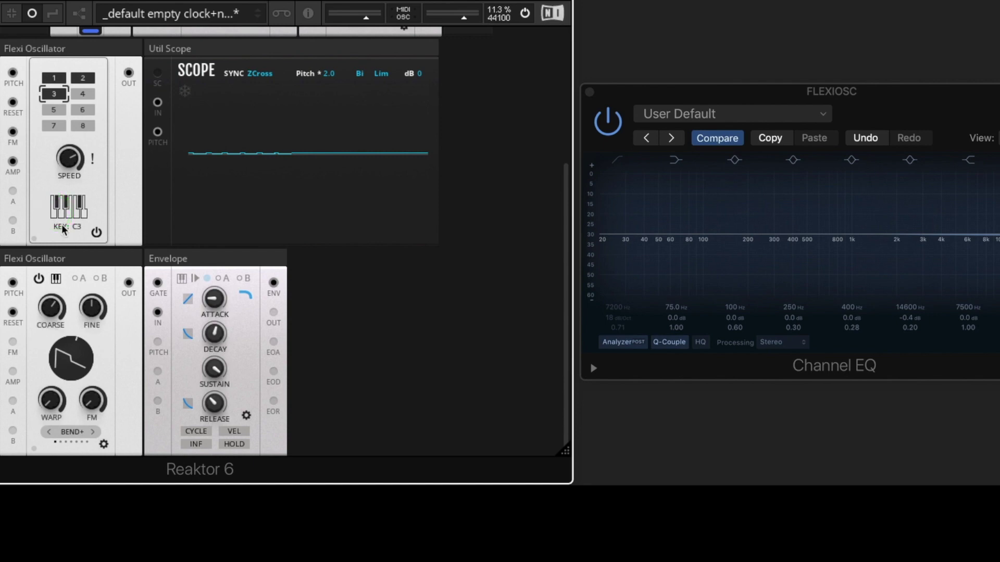
left_click(61, 216)
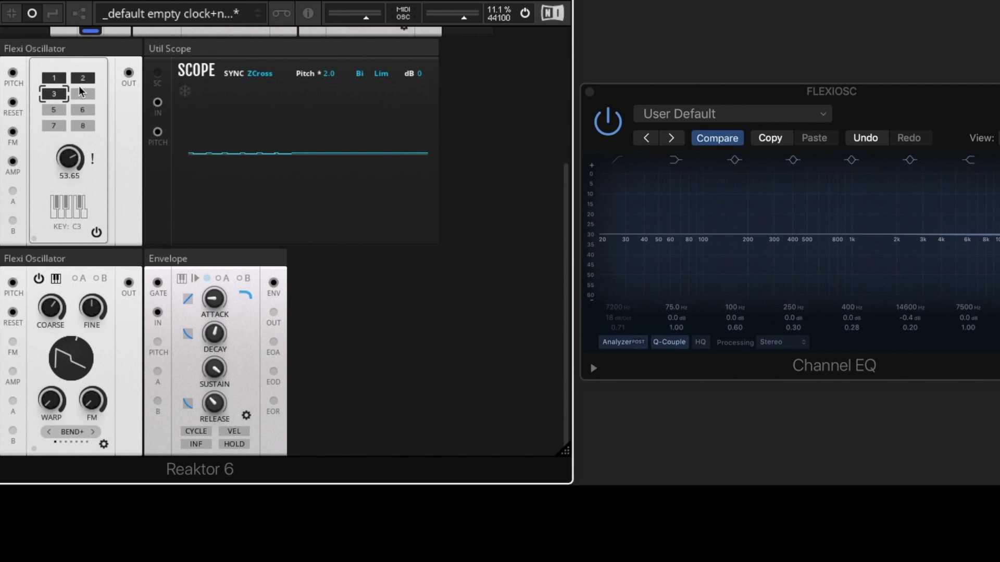
left_click(60, 213)
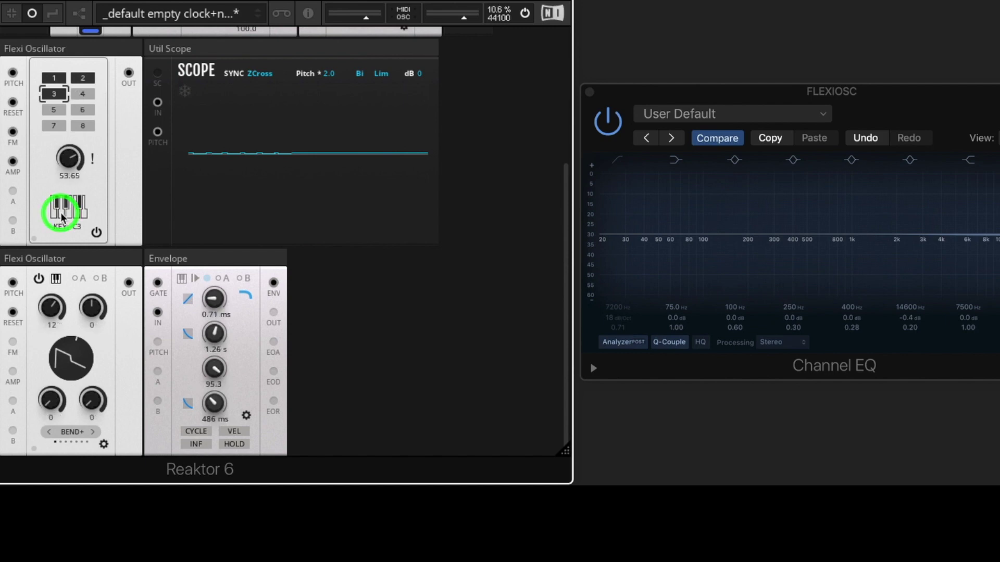
left_click(31, 40)
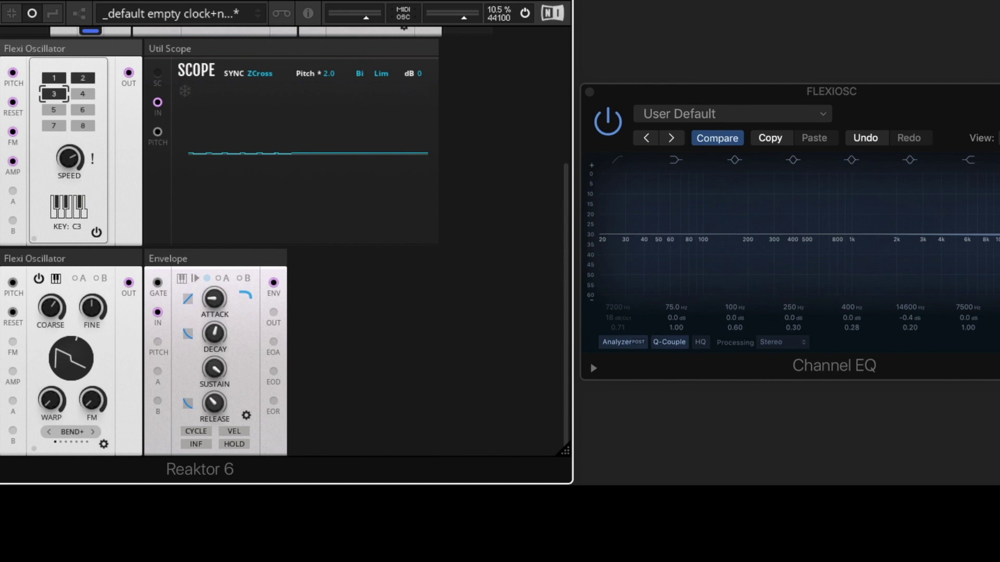
left_click(117, 179)
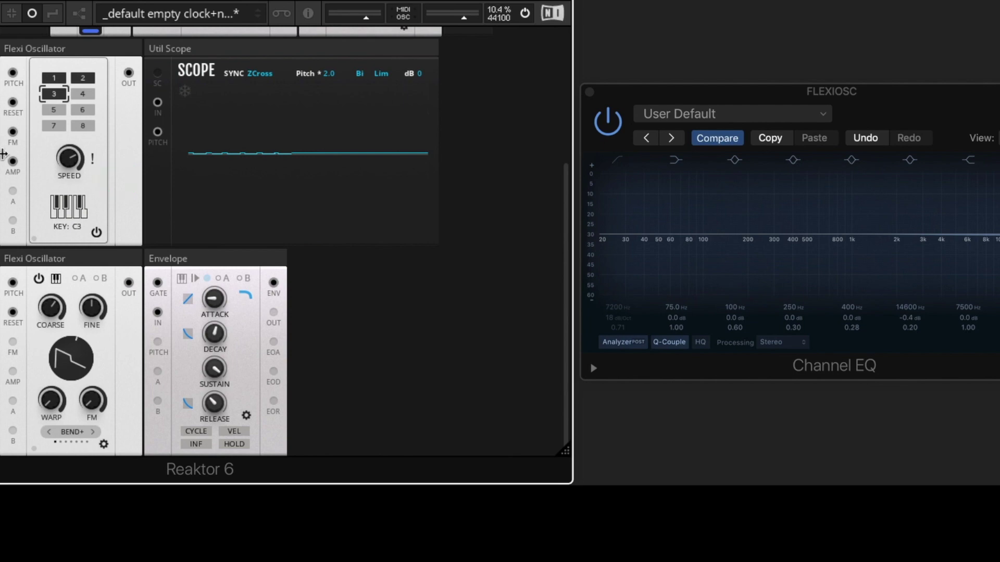
left_click(67, 210)
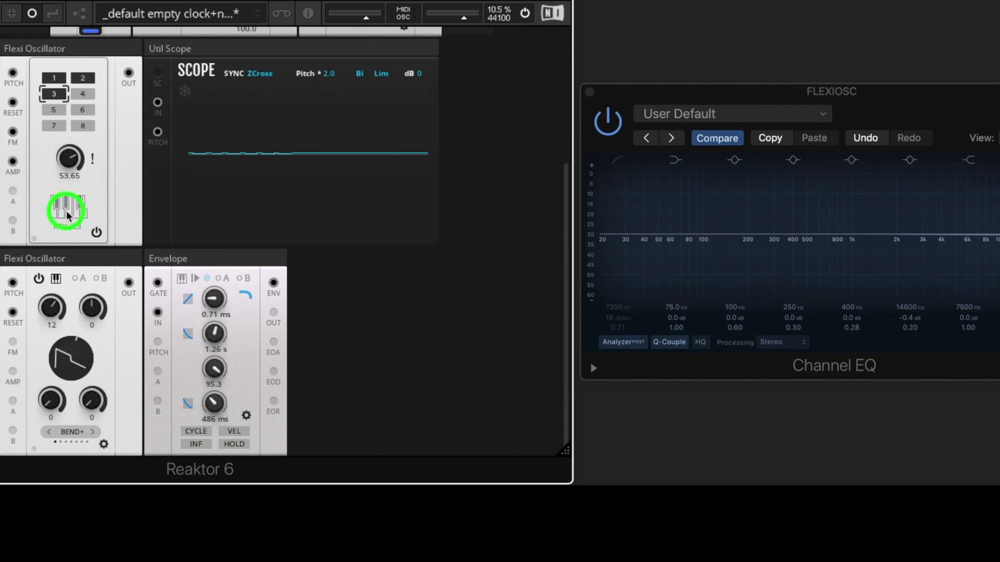
Toggle the power switches on the upper oscillator's morph page and main page off and back on
left_click(98, 234)
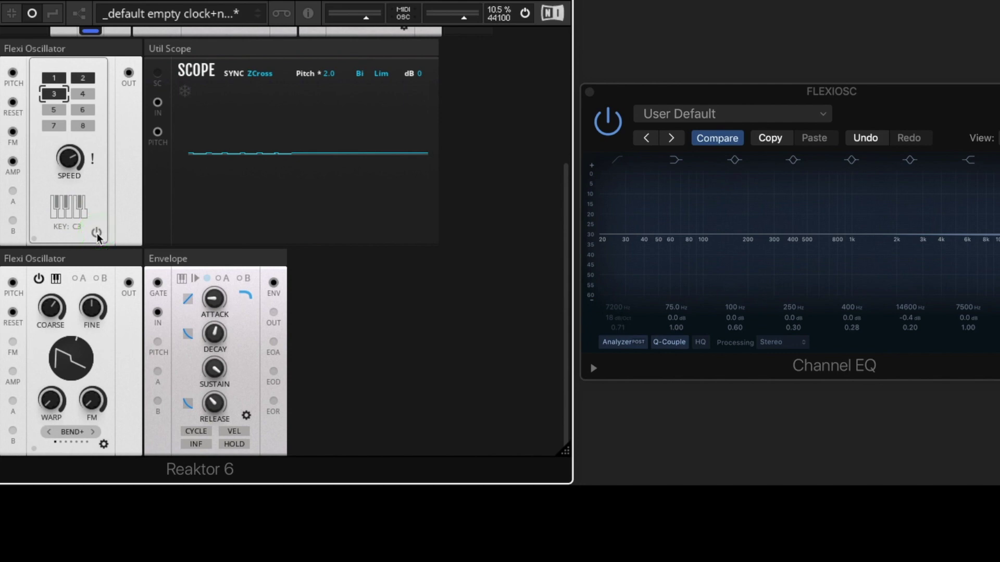
left_click(98, 235)
left_click(34, 239)
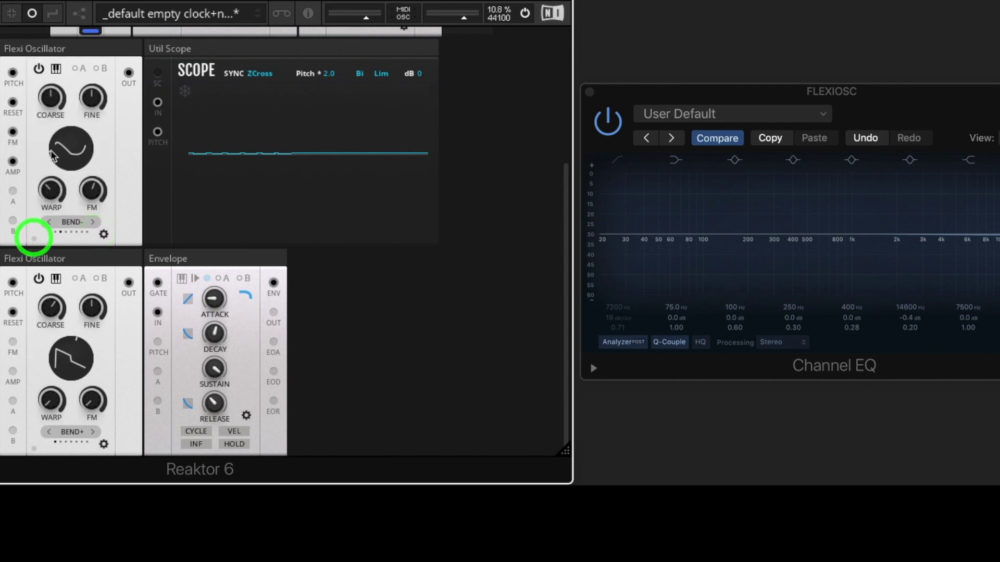
left_click(38, 69)
left_click(34, 238)
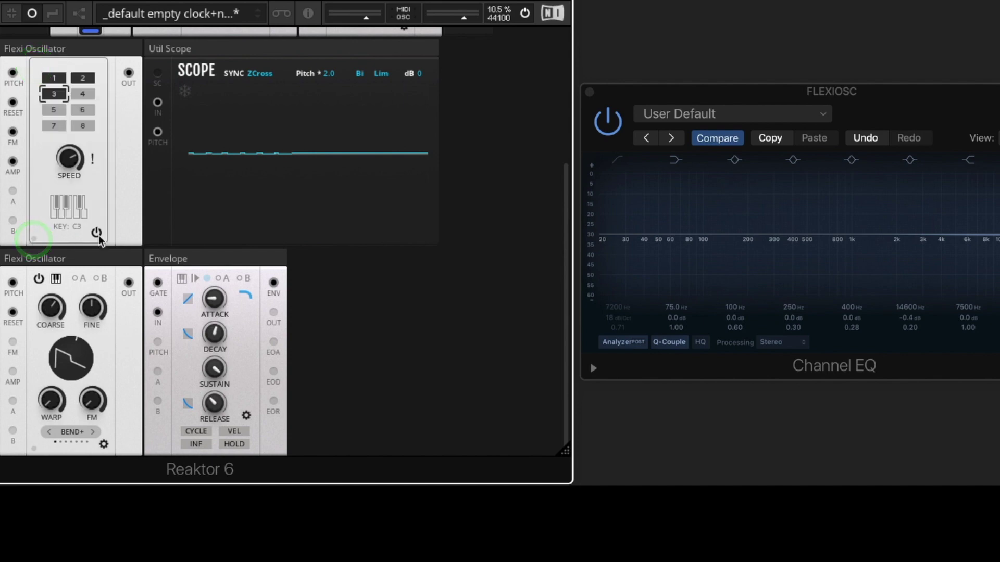
left_click(97, 235)
left_click(34, 239)
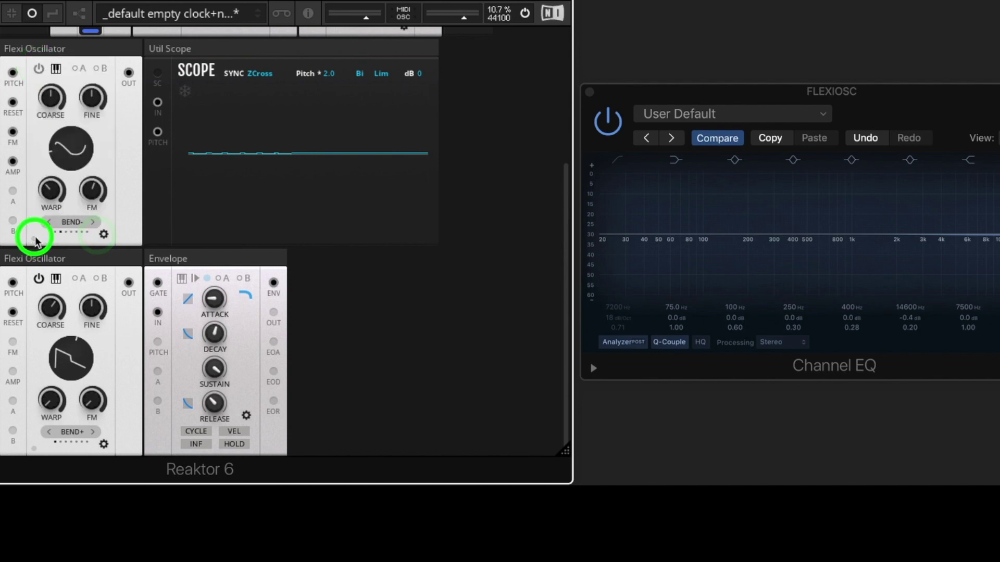
left_click(38, 69)
left_click(34, 239)
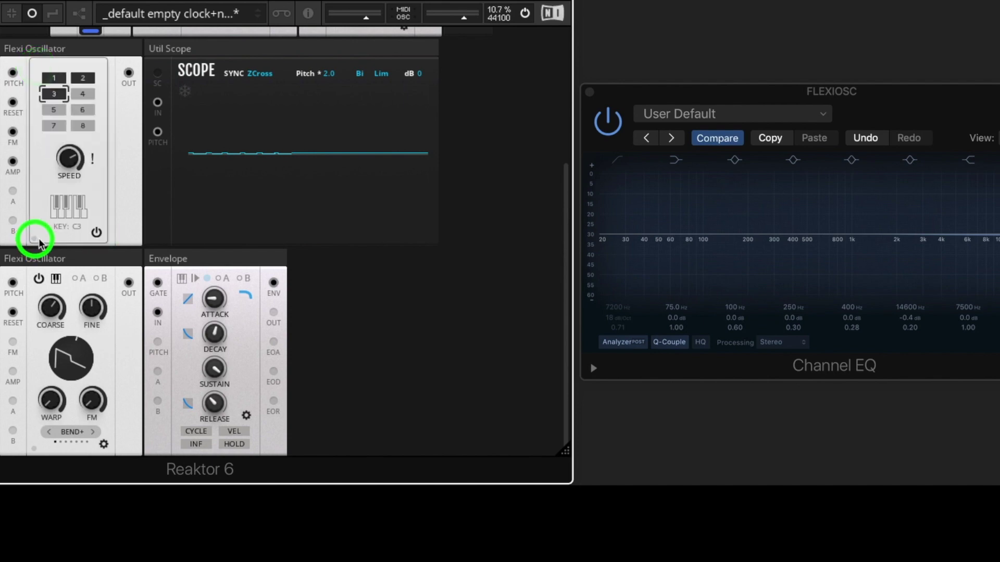
left_click(96, 233)
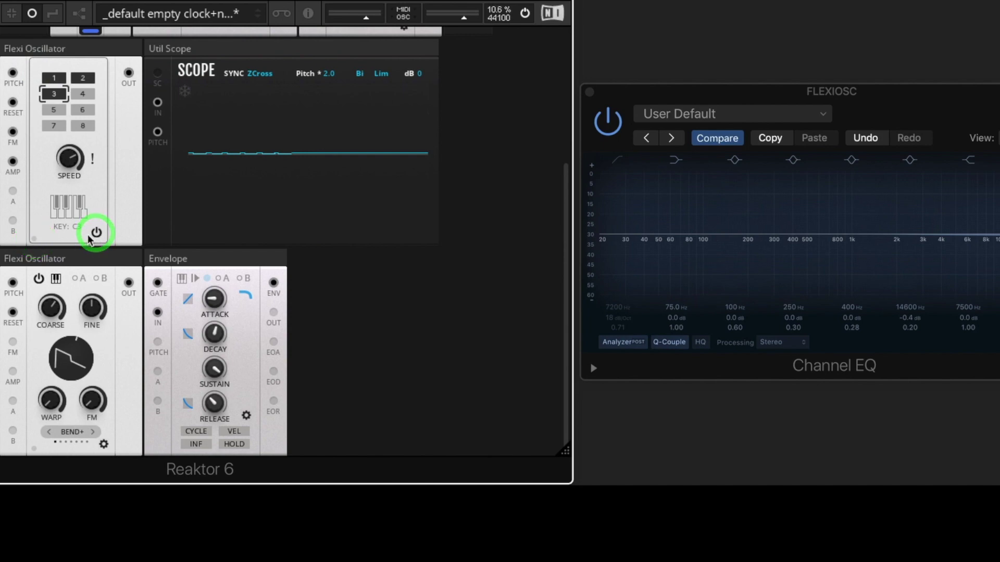
left_click(33, 237)
Switch the upper oscillator's warp type to BEND+ and turn its WARP down
left_click(67, 48)
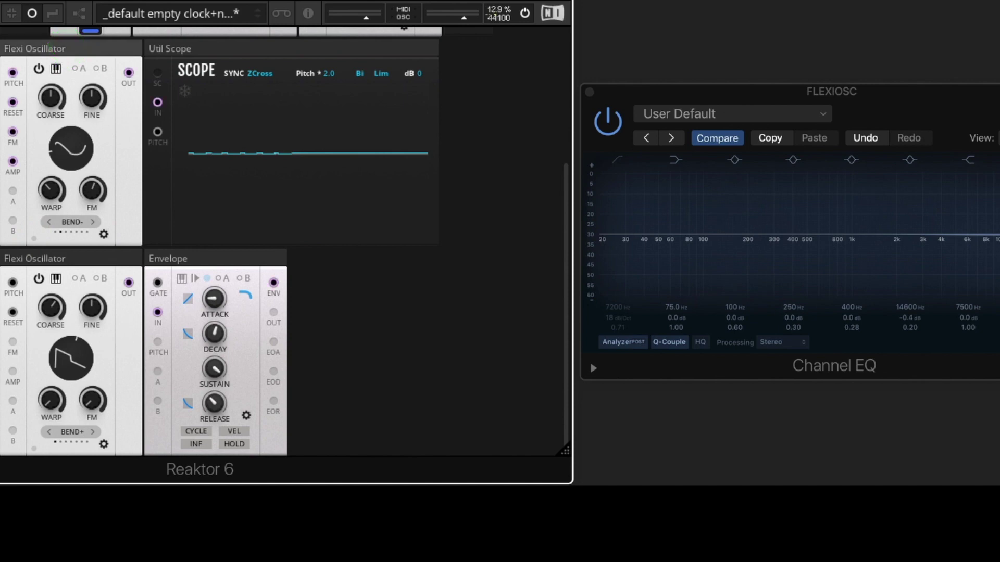
left_click(47, 338)
left_click(49, 222)
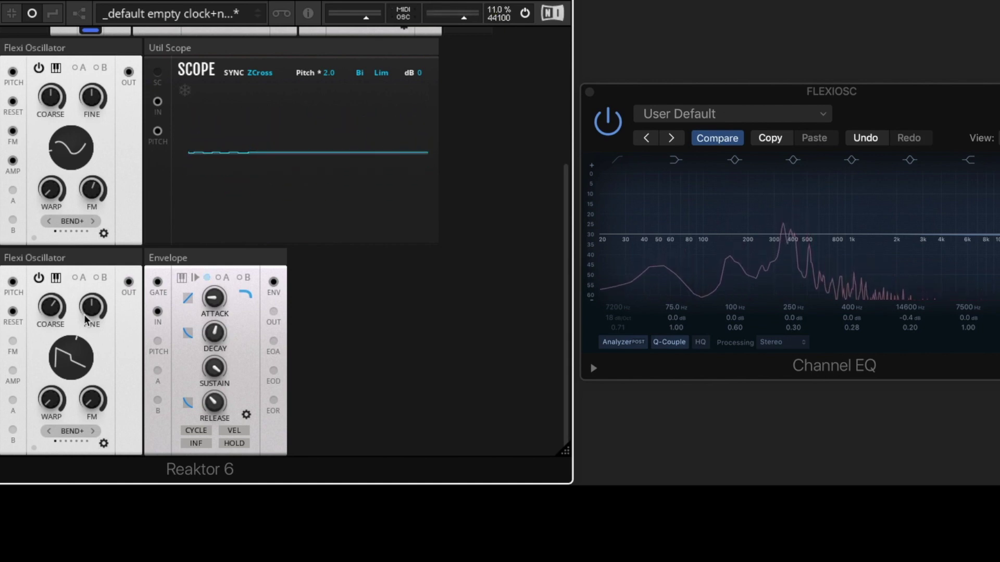
Set the lower oscillator's COARSE to 0 and raise the upper oscillator's FM
left_click(52, 307)
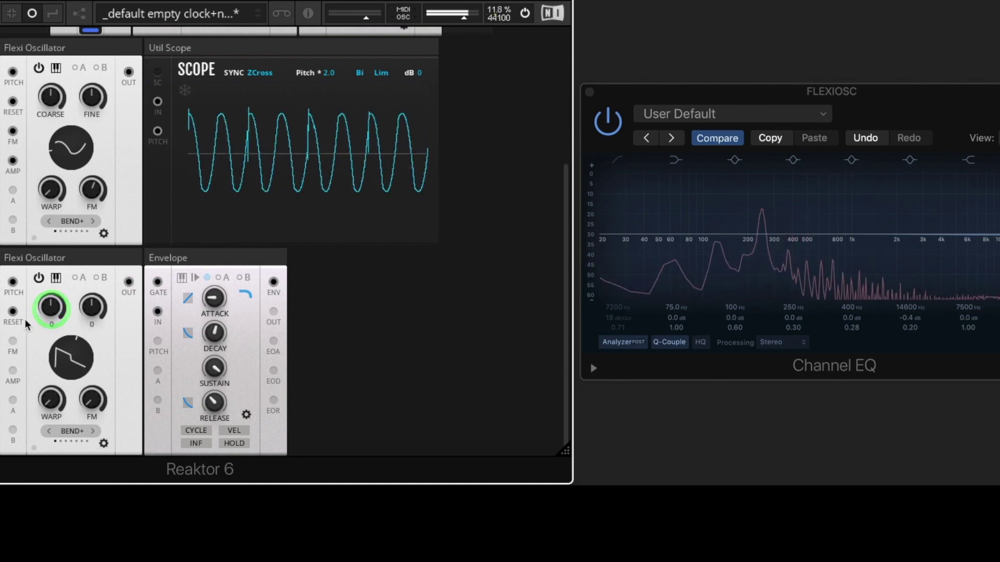
left_click(68, 254)
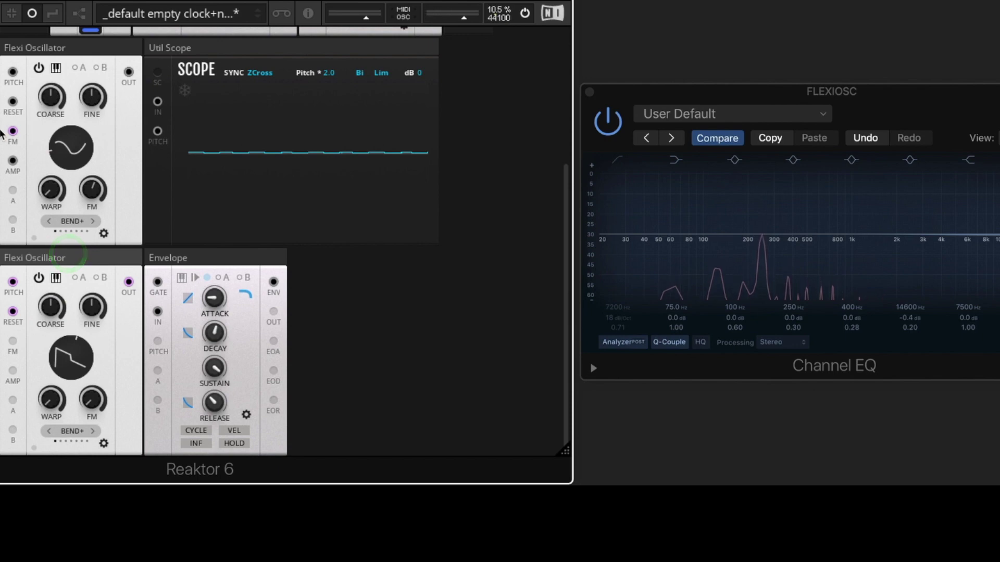
mouse_move(91, 149)
left_mouse_down()
mouse_move(95, 120)
mouse_move(92, 129)
left_mouse_up()
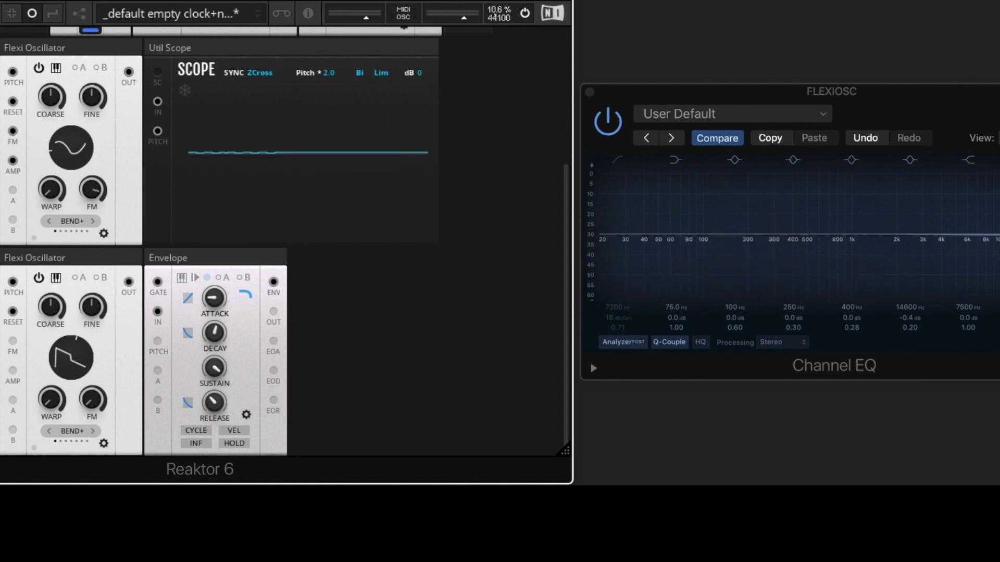
Insert another Flexi Oscillator between the lower oscillator and the Envelope
left_click(153, 301)
key("ctrl+v")
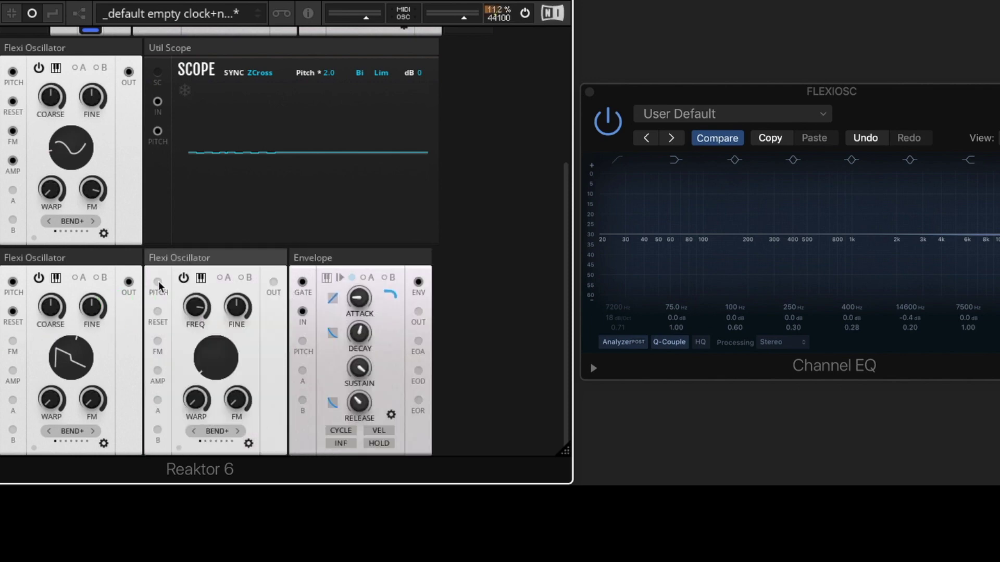
Wire the new oscillator's PITCH and RESET inputs, and patch its OUT to the upper oscillator's A input with A modulation selected
scroll(158, 282, "up", 3)
scroll(165, 288, "up", 1)
left_click_drag(165, 289, 161, 356)
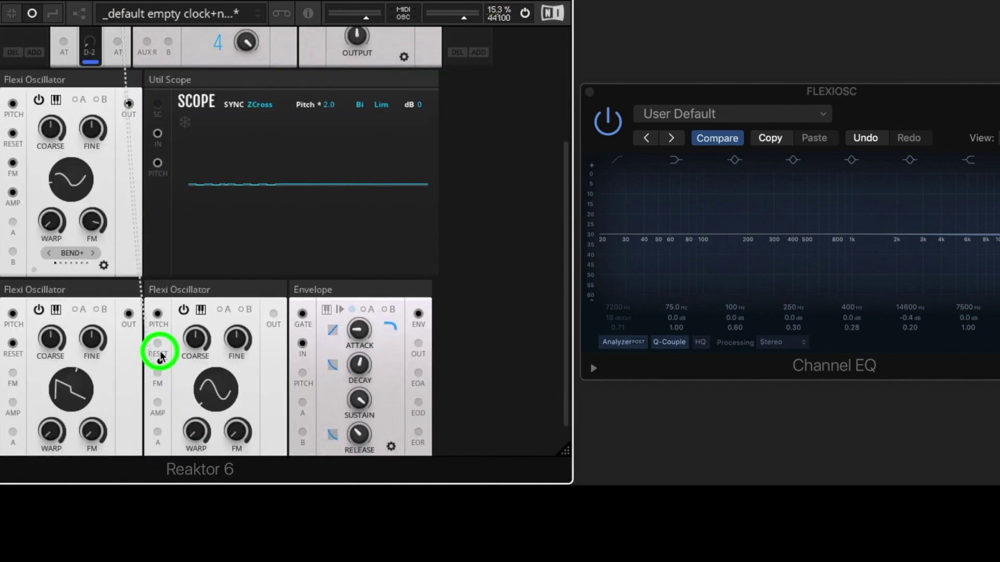
left_click_drag(271, 317, 14, 228)
left_click(80, 98)
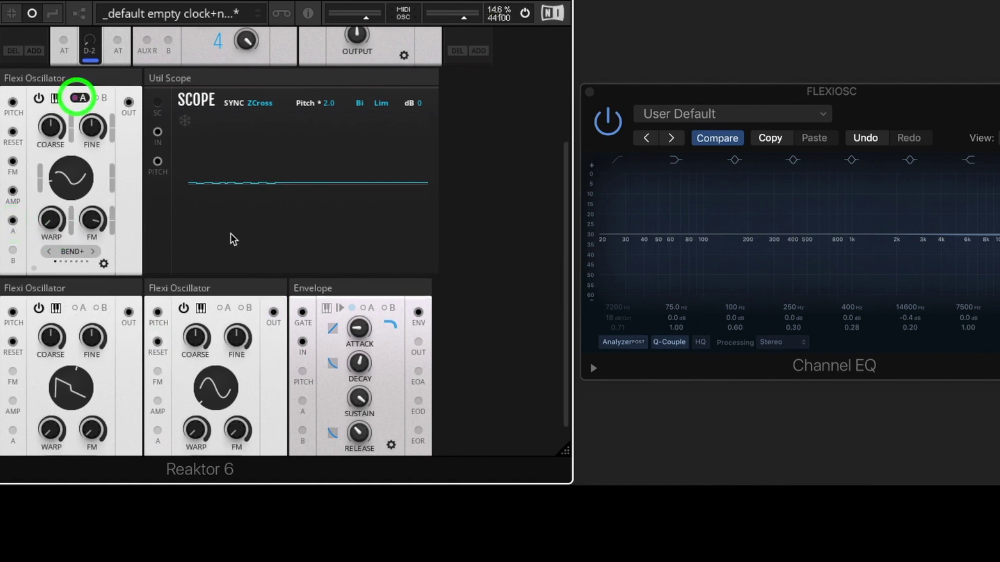
Give the new oscillator the ramp-like waveform with the SYNC warp type and raise its WARP
scroll(241, 412, "down", 2)
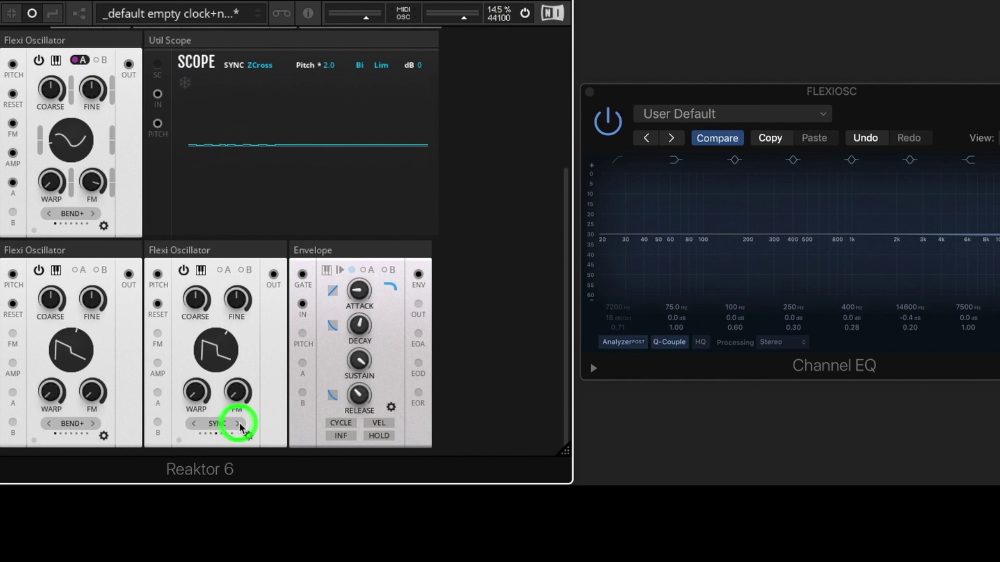
left_click_drag(199, 399, 195, 311)
left_click(196, 300)
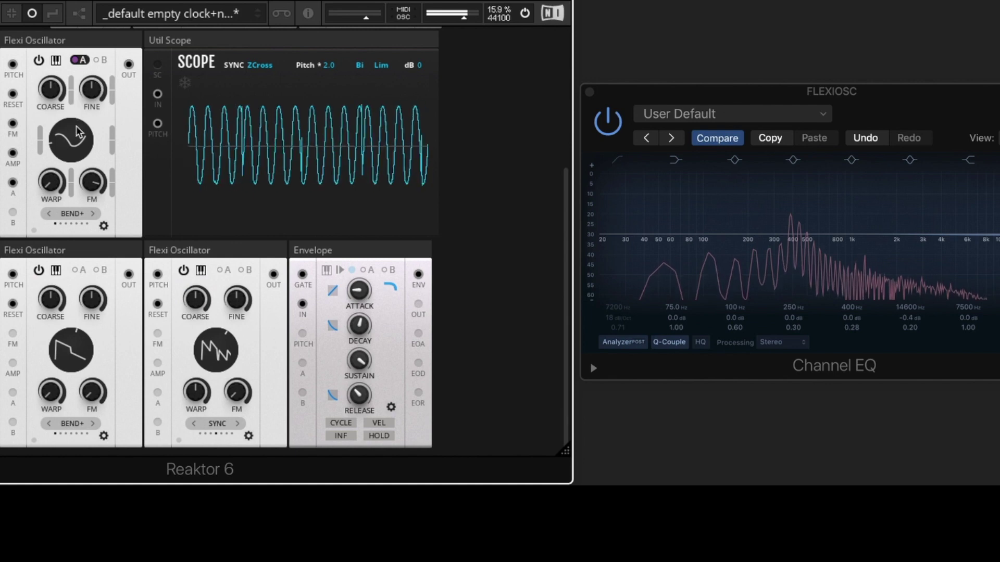
Apply A modulation to the upper oscillator's WARP, and raise WARP on both the upper and the new oscillator
left_click_drag(73, 185, 53, 124)
left_click(73, 167)
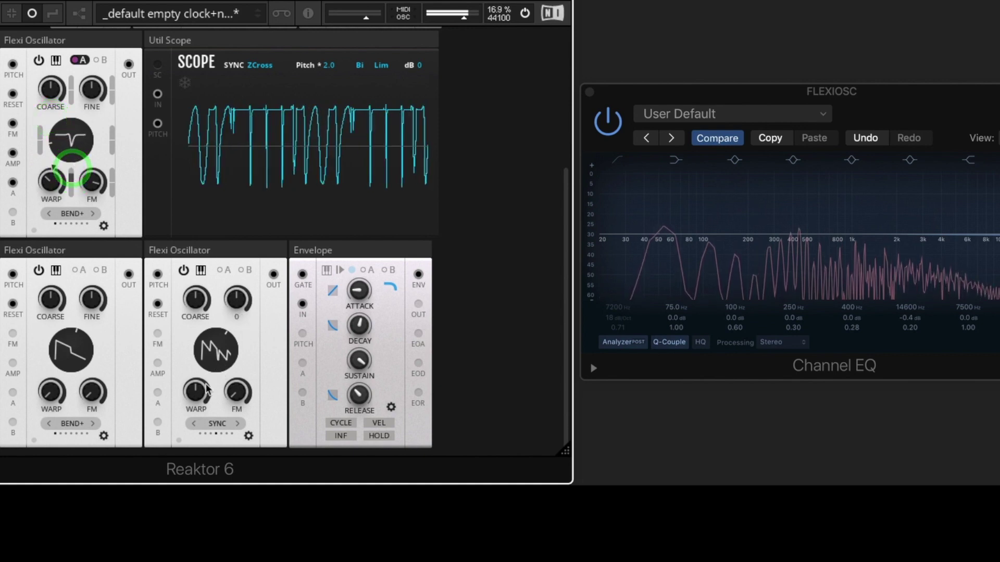
left_click_drag(208, 390, 201, 375)
scroll(204, 396, "up", 1)
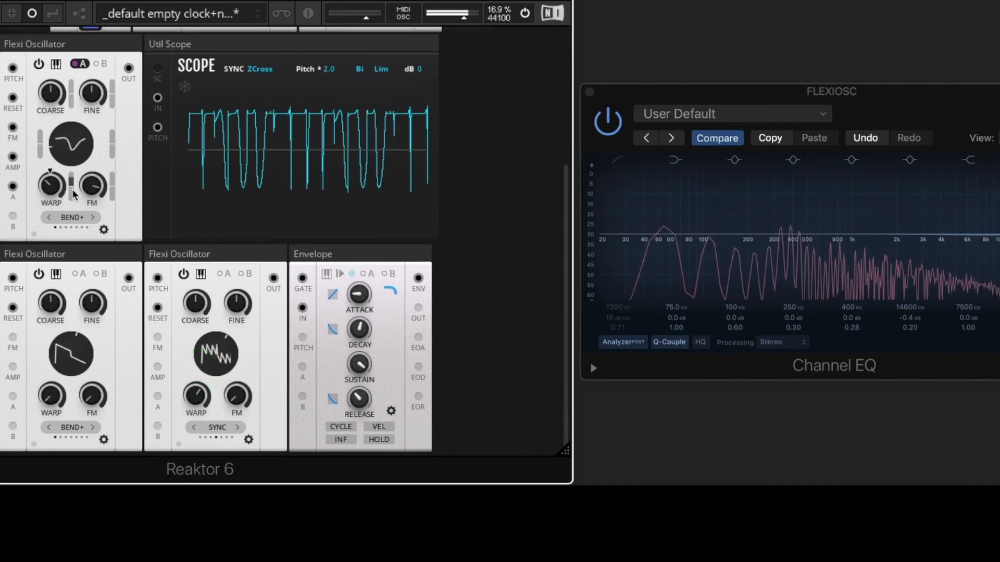
left_click_drag(74, 195, 74, 188)
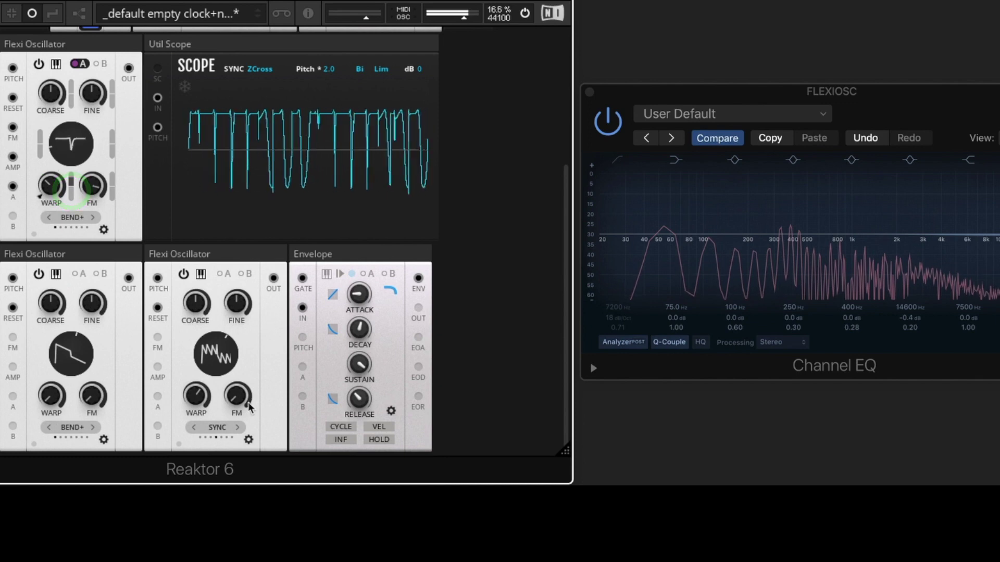
Set the SYNC oscillator's FM to 0.9 and raise the upper oscillator's WARP to 41
left_click_drag(236, 398, 238, 375)
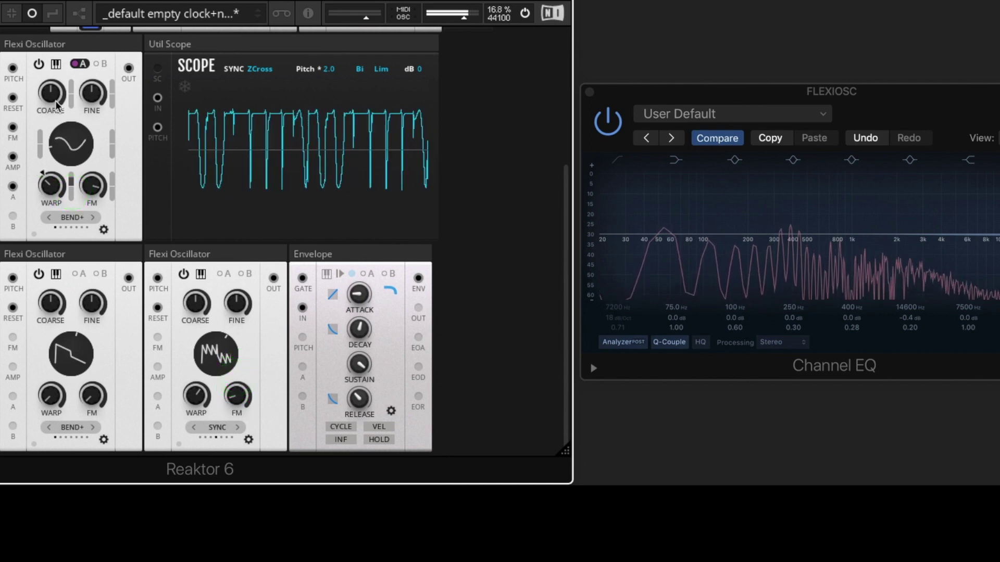
left_click_drag(100, 327, 99, 351)
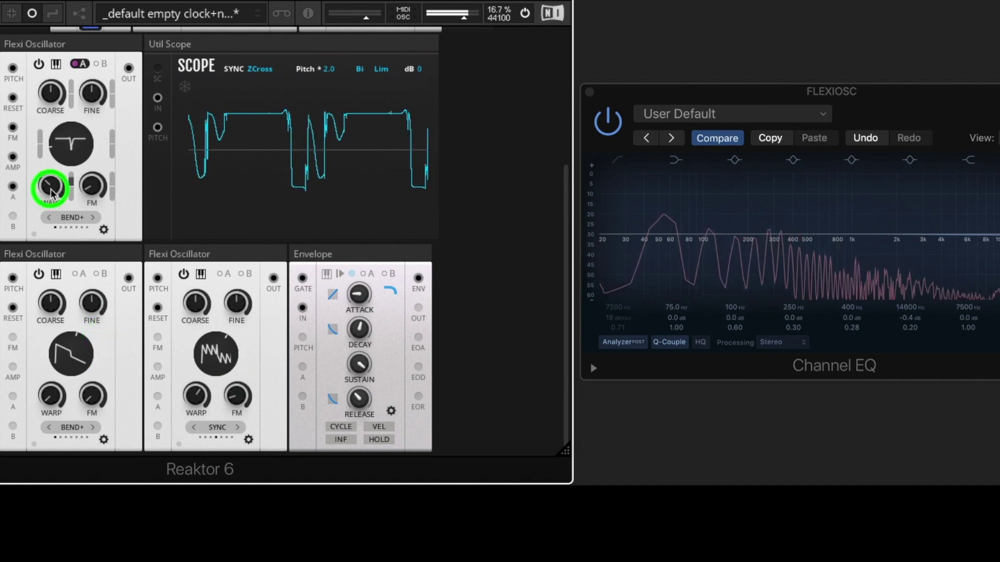
left_click_drag(51, 194, 50, 172)
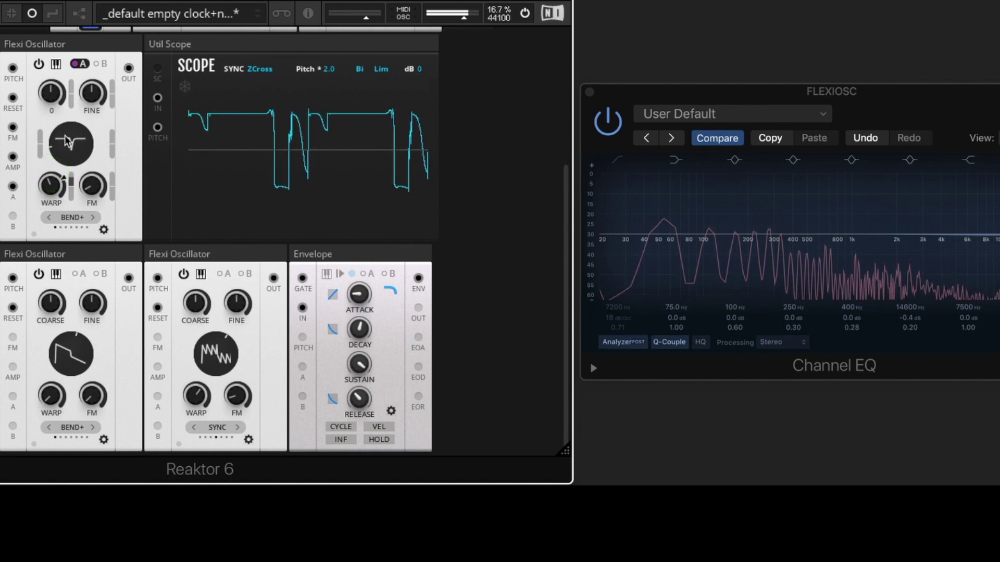
Apply A modulation to the upper oscillator's waveform and set its FM to 3.3
left_click(43, 150)
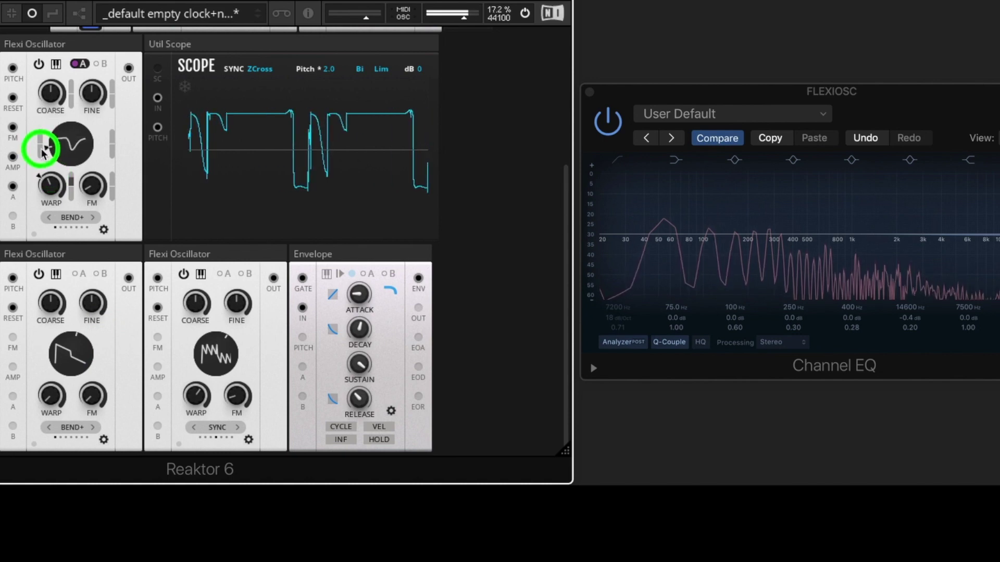
left_click_drag(42, 150, 99, 171)
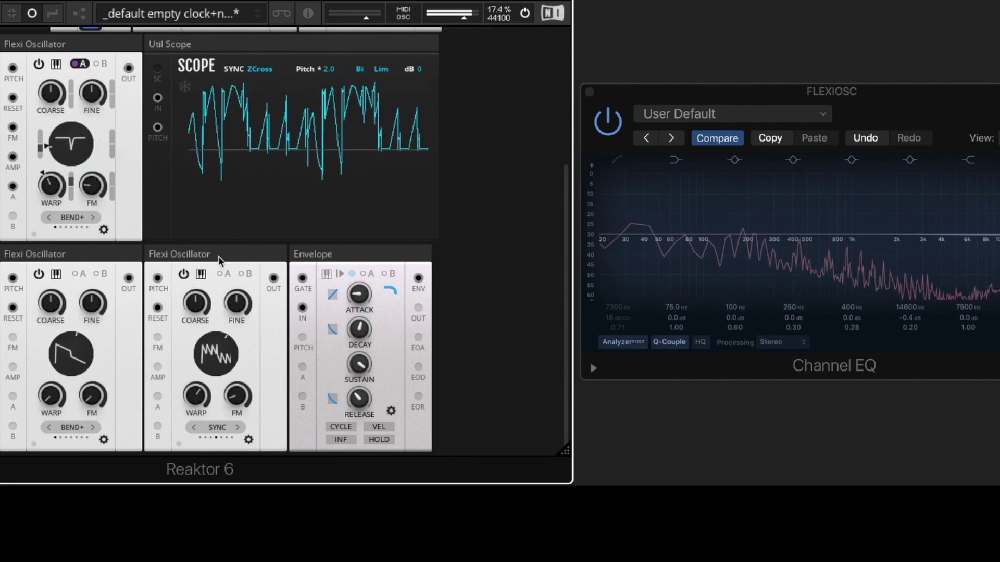
Duplicate the SYNC oscillator, and patch the copy's OUT to the upper oscillator's B input with B modulation selected
right_click(218, 257)
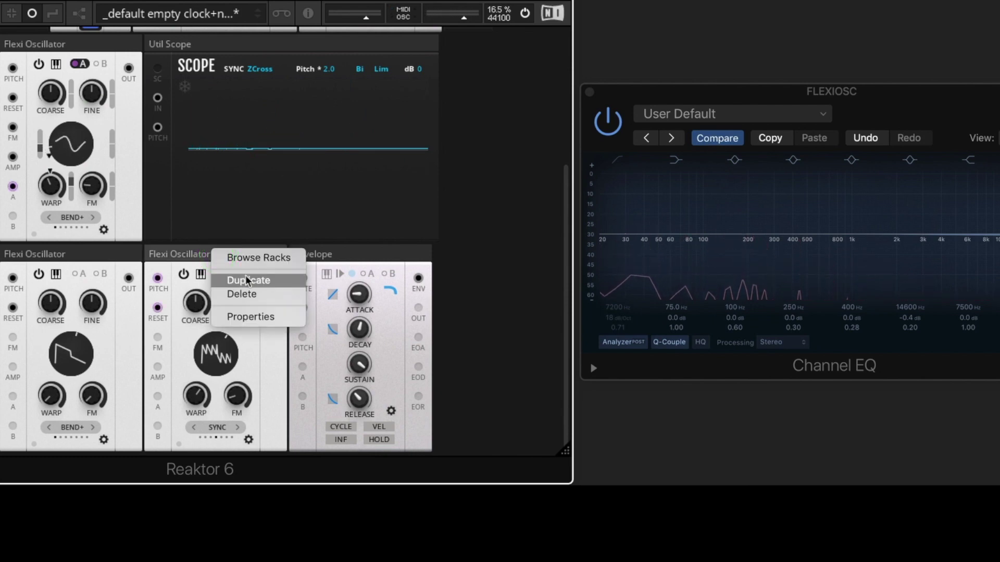
left_click(245, 277)
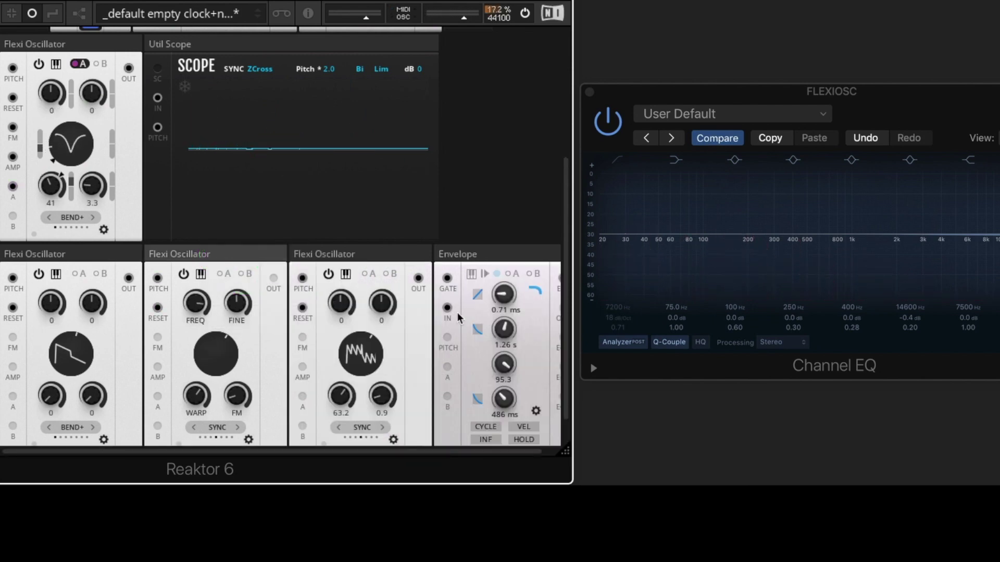
left_click_drag(173, 257, 12, 217)
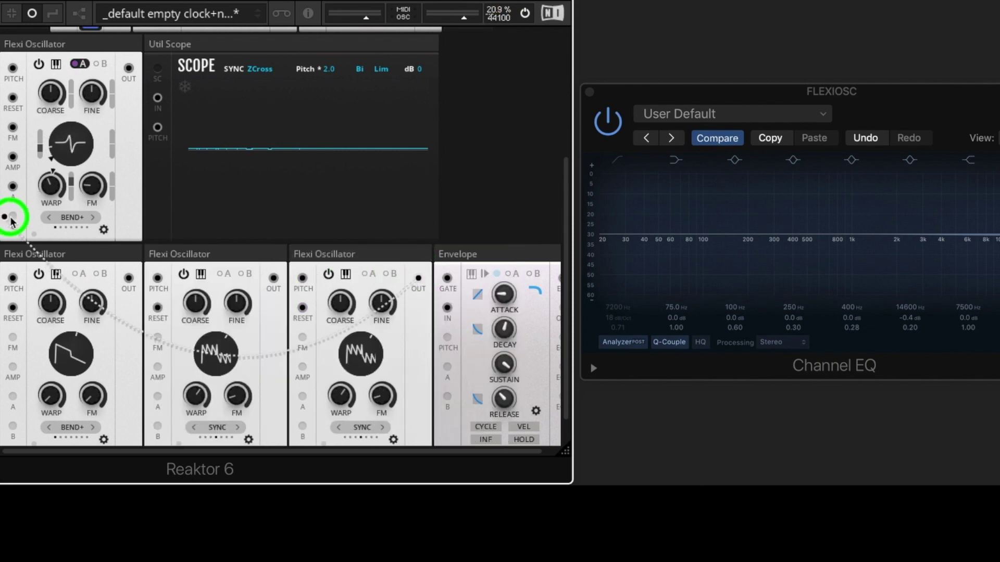
left_click(100, 64)
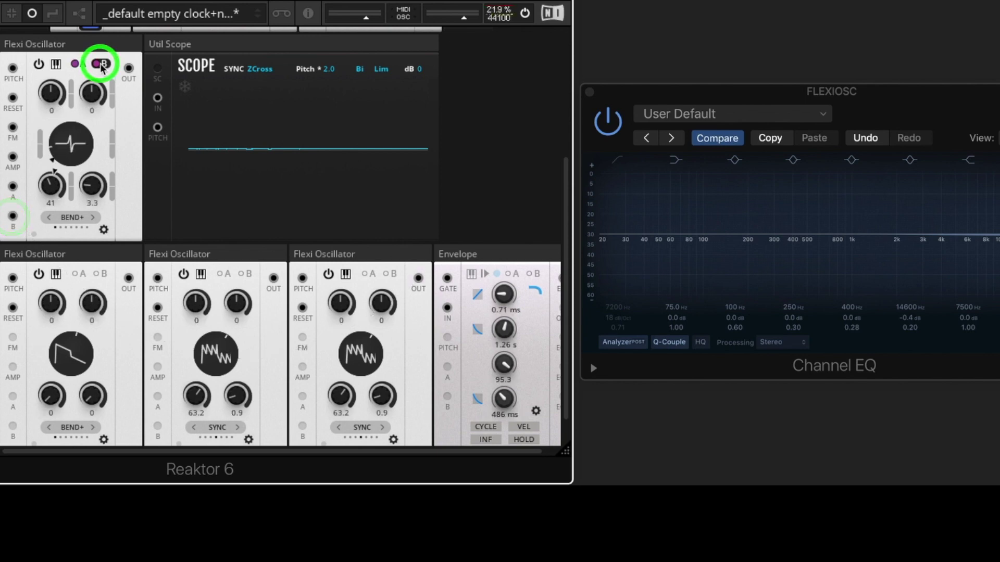
Give the duplicated oscillator a different waveform and the FOLD warp type, with FM at 4.1 and WARP at 34.7
left_click(371, 257)
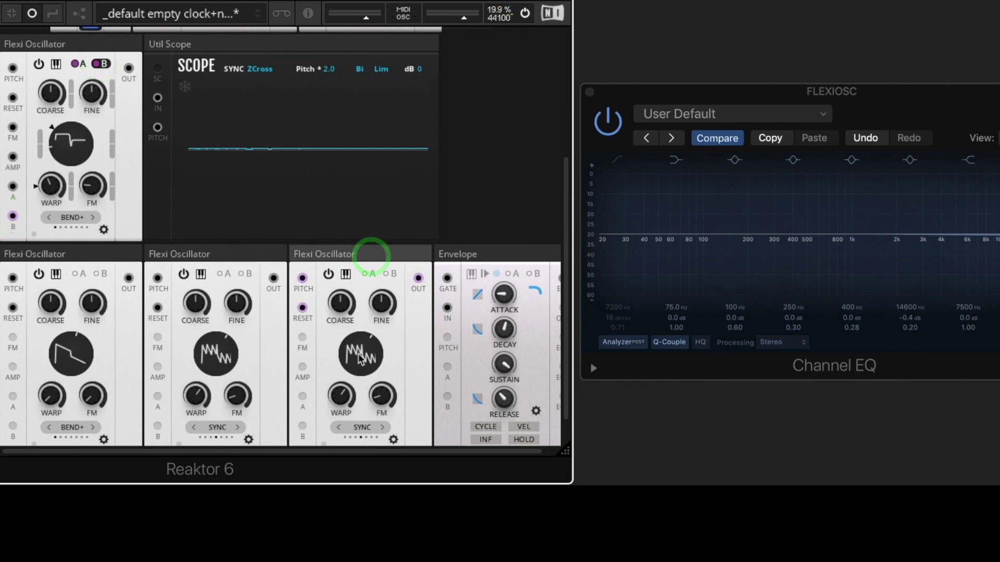
left_click(357, 467)
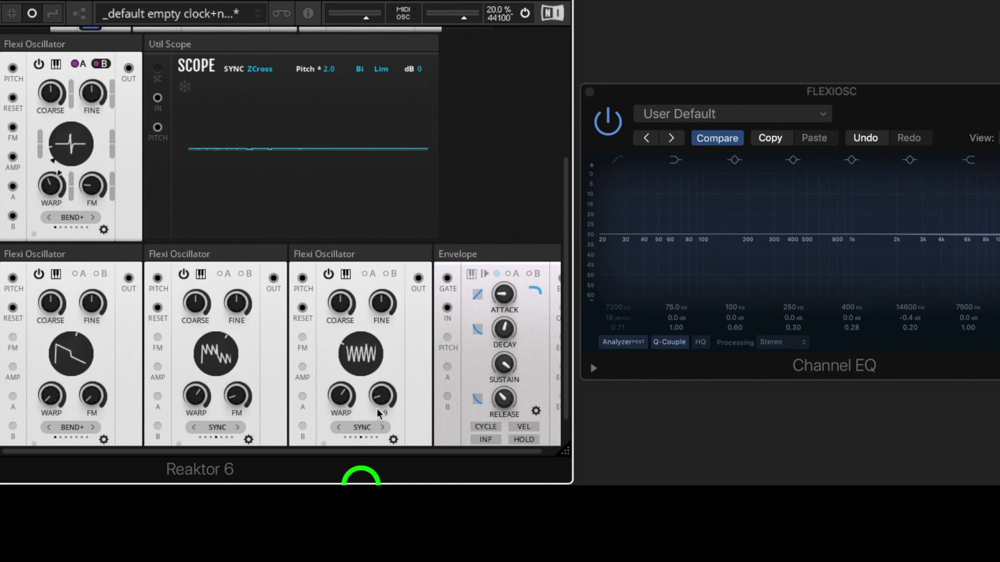
left_click_drag(339, 402, 338, 471)
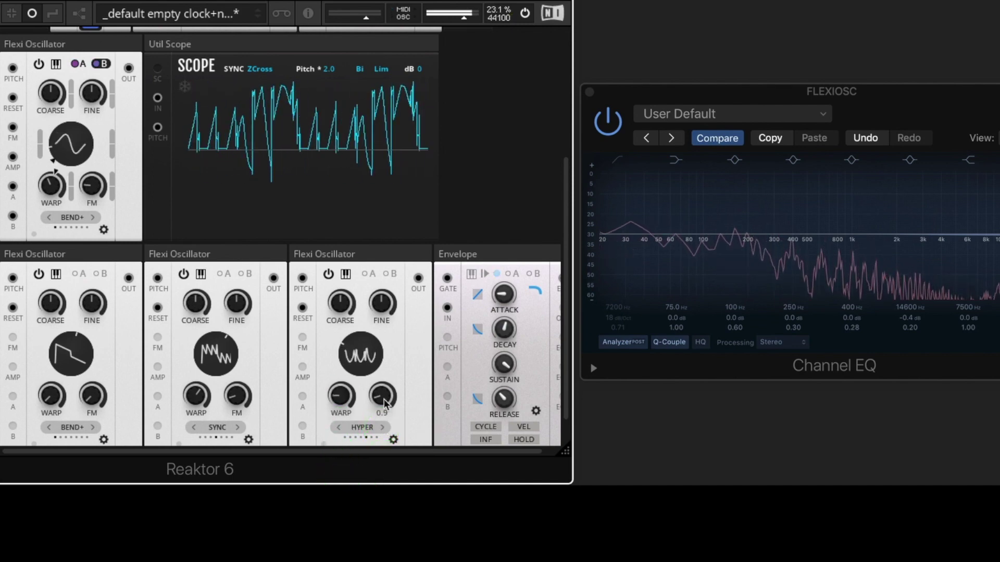
left_click(382, 427)
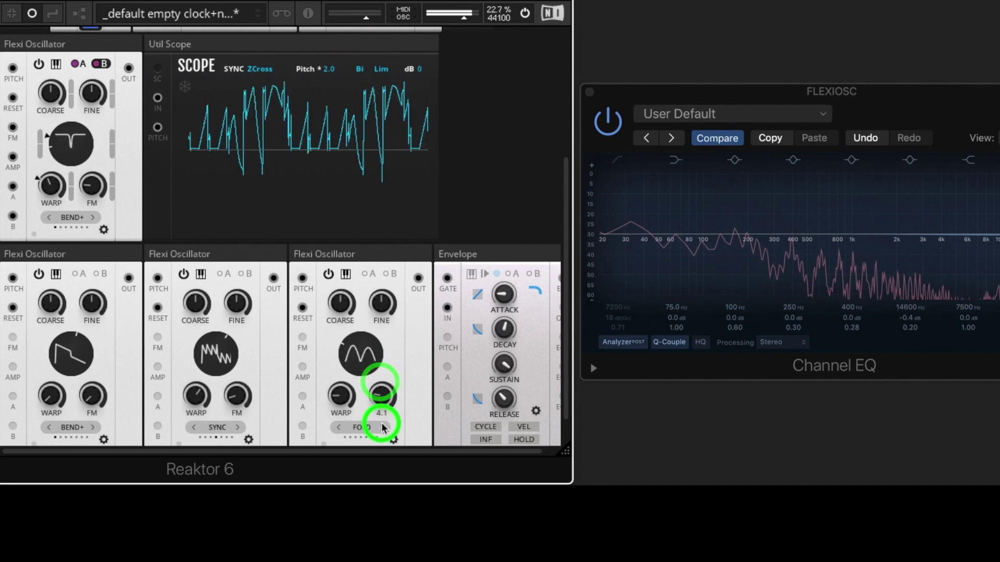
left_click_drag(339, 409, 338, 365)
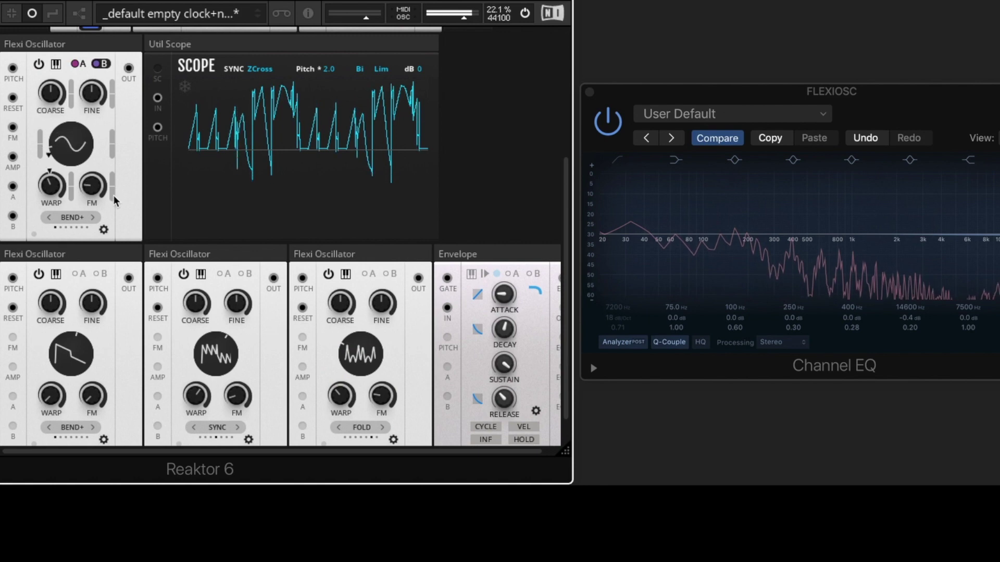
Apply B modulation to the upper oscillator's FM, raise that FM, and lower WARP on both the FOLD and upper oscillators
left_click_drag(113, 195, 123, 146)
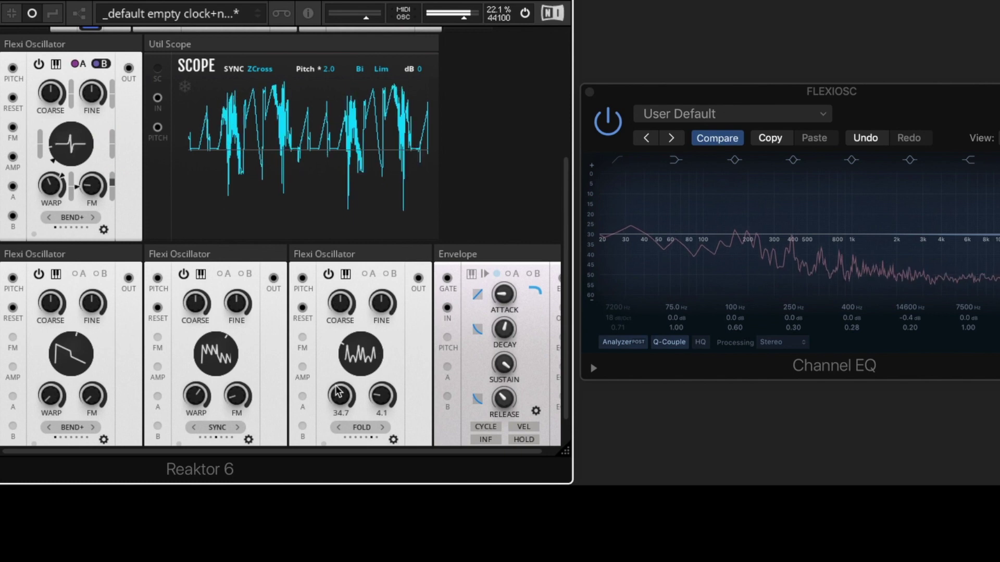
left_click_drag(338, 392, 339, 415)
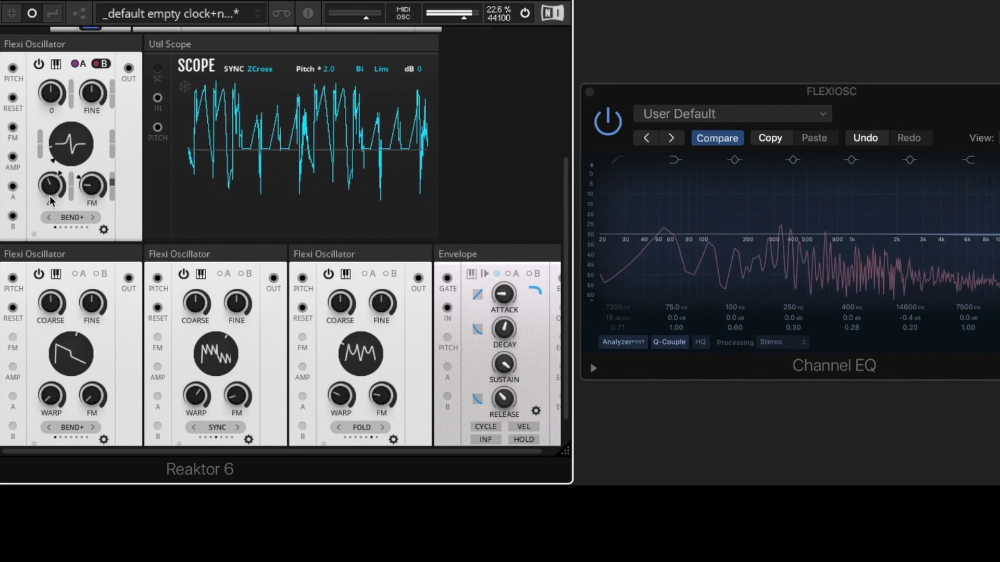
left_click_drag(50, 214, 95, 183)
Set the FOLD oscillator's DIRECTION to UNI-REV and rebalance the upper oscillator's FM with its B modulation amount
left_click(393, 439)
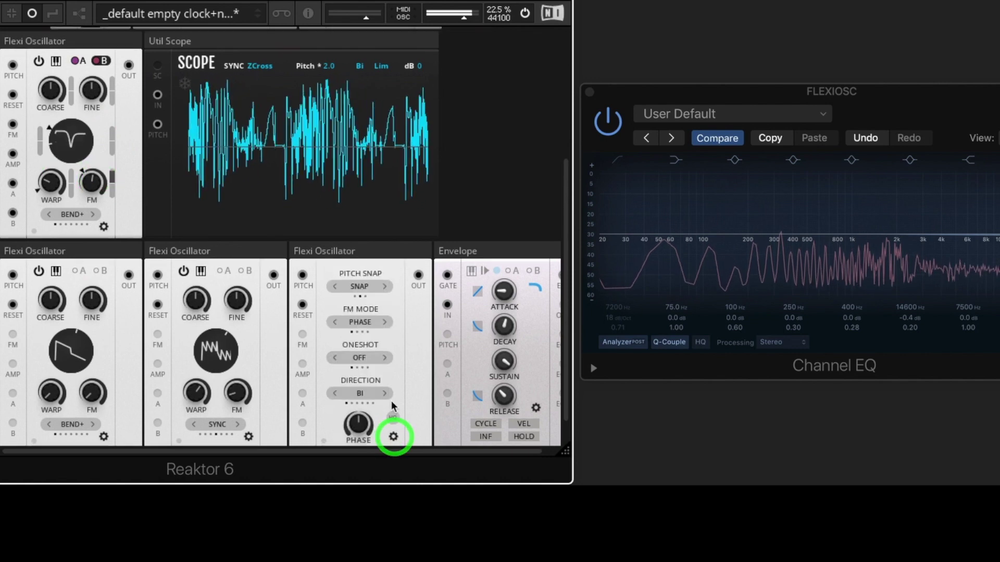
left_click(335, 394)
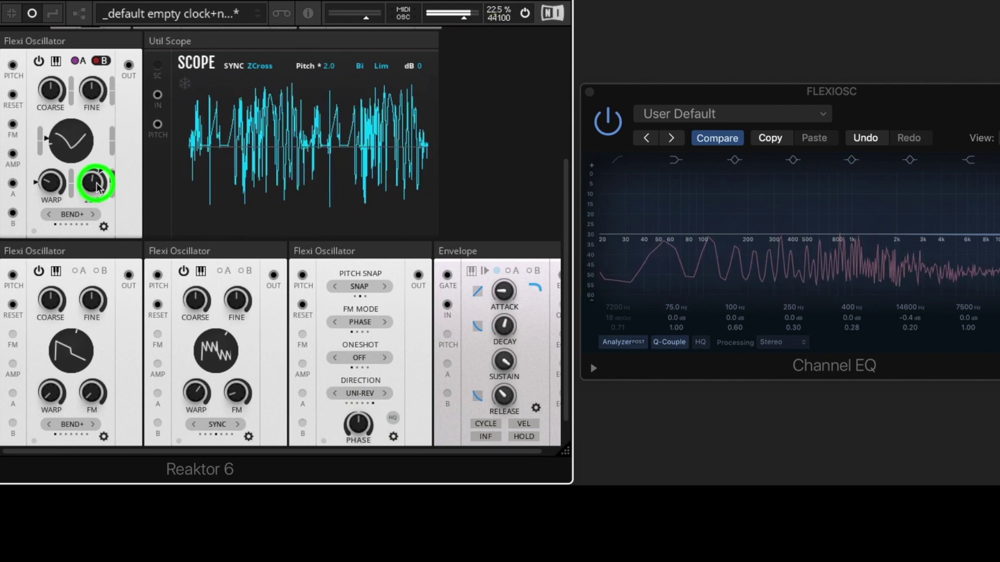
mouse_move(96, 203)
left_mouse_down()
mouse_move(95, 233)
mouse_move(97, 184)
mouse_move(115, 180)
mouse_move(130, 343)
mouse_move(99, 224)
left_mouse_up()
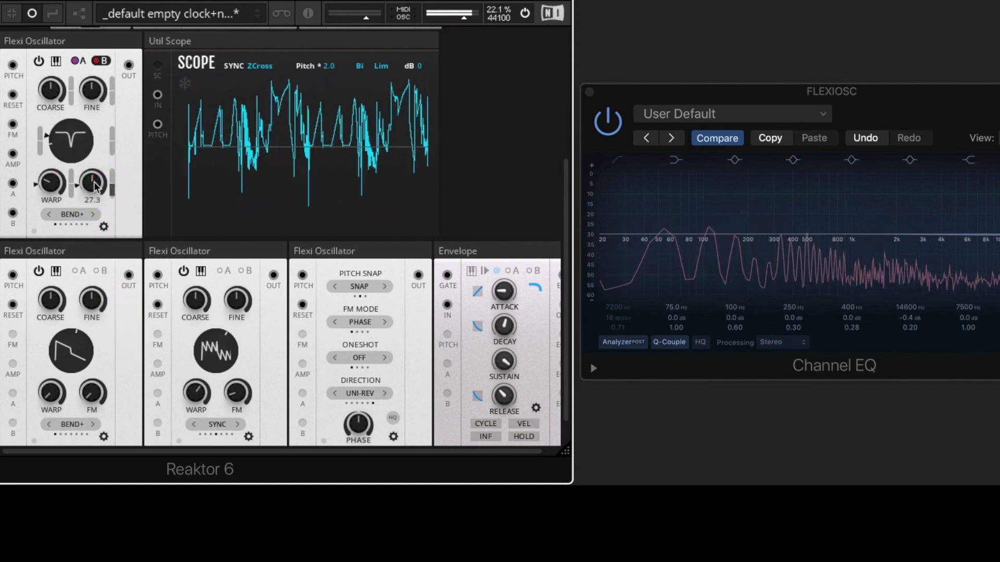
mouse_move(95, 186)
left_mouse_down()
mouse_move(92, 276)
mouse_move(83, 154)
mouse_move(86, 180)
left_mouse_up()
Give the first oscillator in the lower row a new waveform, the BEND- warp type and a higher WARP
left_click_drag(80, 306, 79, 304)
left_click_drag(57, 402, 54, 359)
left_click(94, 424)
left_click_drag(51, 396, 56, 341)
Lower the SYNC oscillator's WARP, and give the upper oscillator the ASYM warp type with WARP at 42.1
left_click_drag(198, 393, 190, 464)
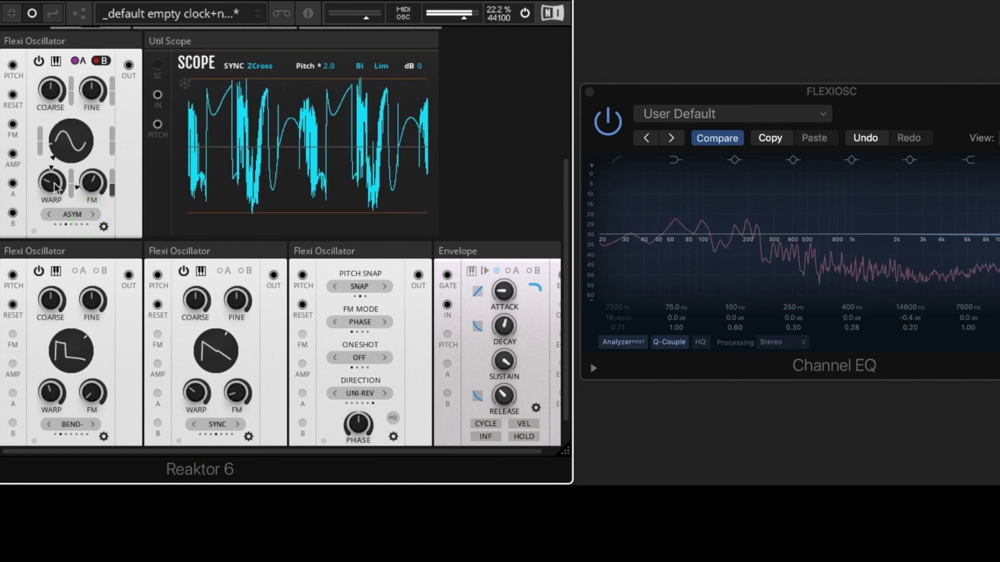
mouse_move(56, 188)
left_mouse_down()
mouse_move(55, 142)
mouse_move(53, 152)
left_mouse_up()
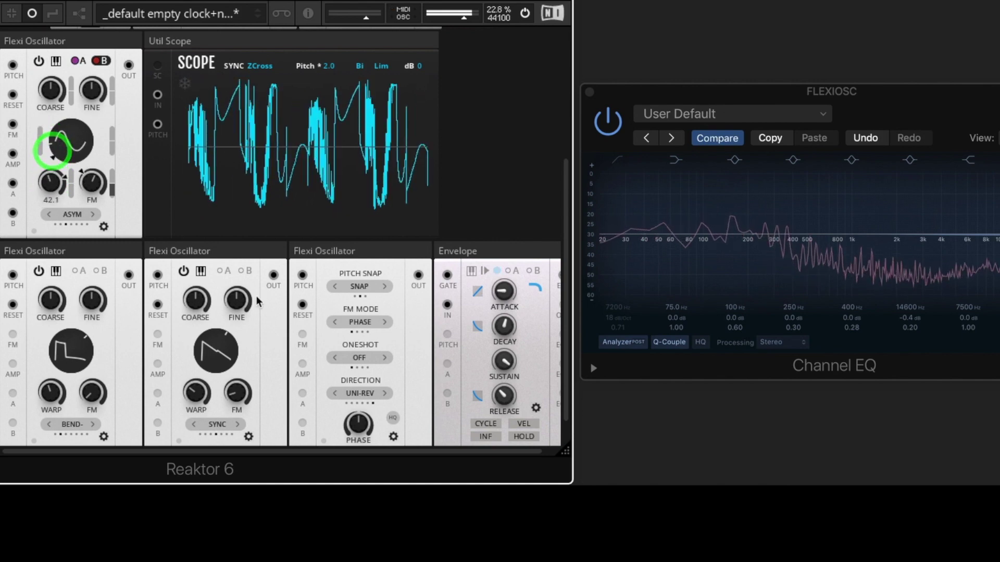
Reshape the SYNC oscillator with a different waveform, a higher WARP and a lower COARSE pitch
left_click(219, 334)
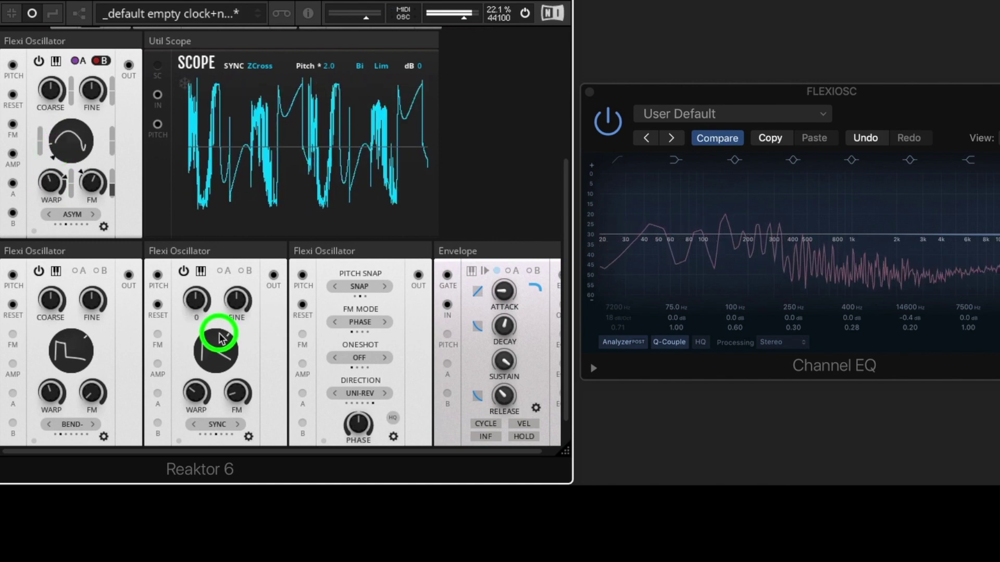
left_click_drag(220, 315, 221, 307)
left_click_drag(198, 405, 237, 420)
left_click_drag(216, 352, 216, 339)
left_click_drag(197, 396, 194, 313)
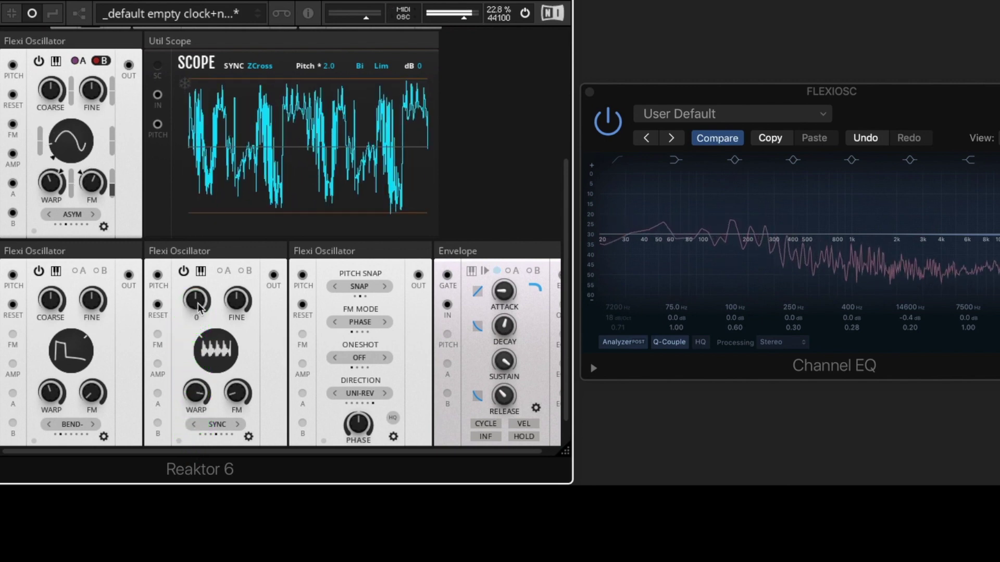
left_click_drag(205, 324, 203, 253)
left_click_drag(190, 306, 186, 439)
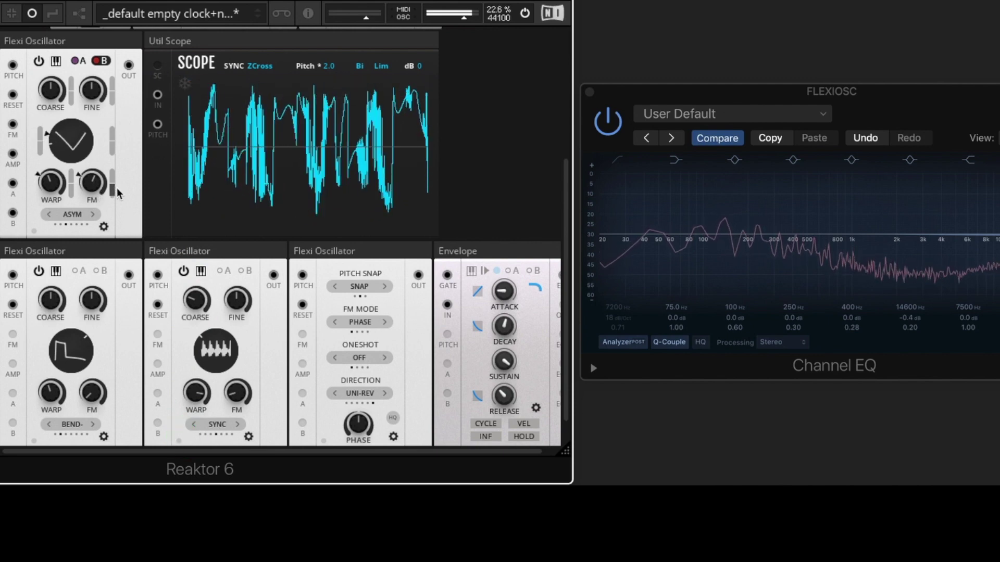
Try different combinations of the upper oscillator's FM level and the B modulation applied to it, settling on a small modulation amount
left_click_drag(117, 191, 113, 137)
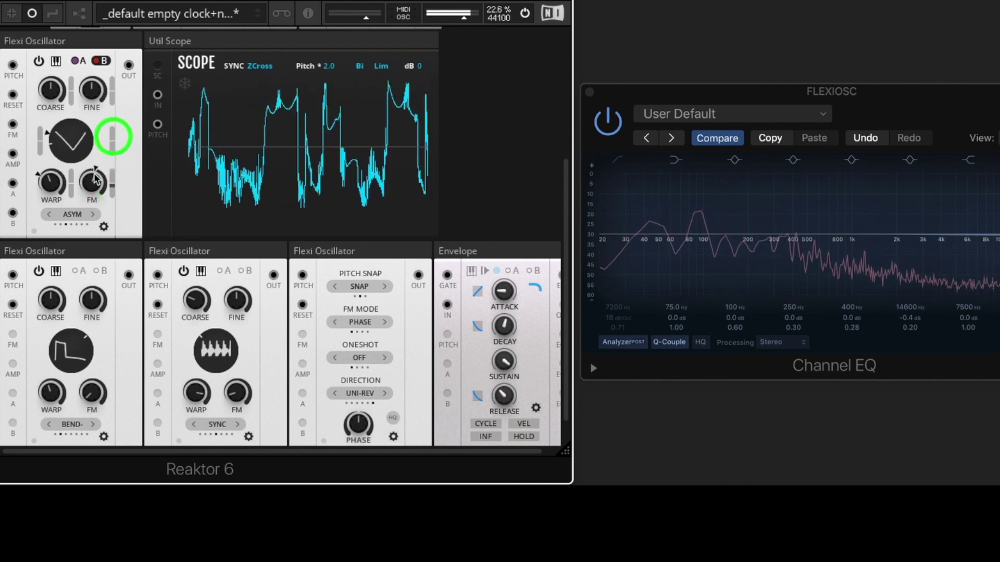
left_click_drag(95, 179, 94, 251)
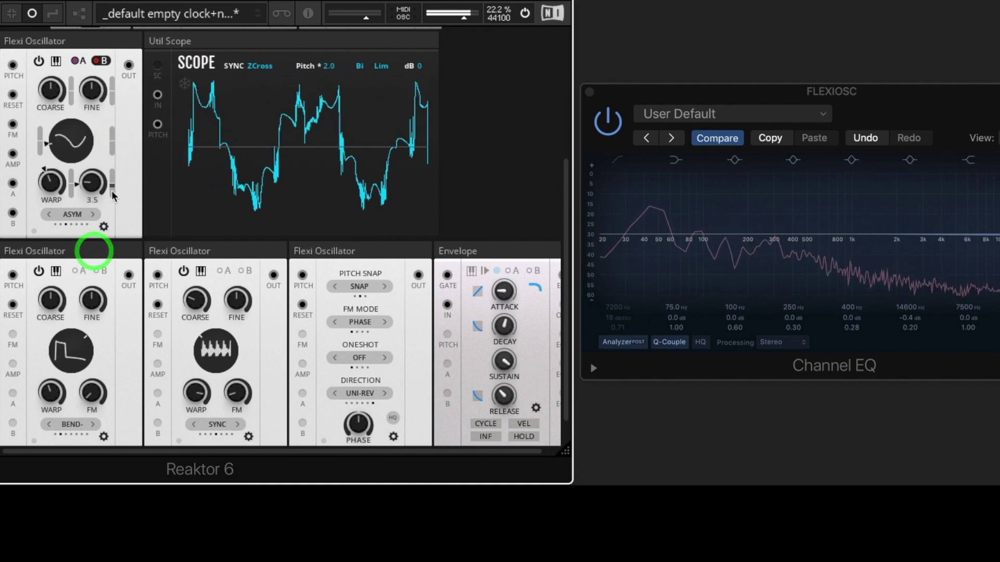
left_click(110, 213)
left_click_drag(97, 186, 91, 155)
left_click(115, 198)
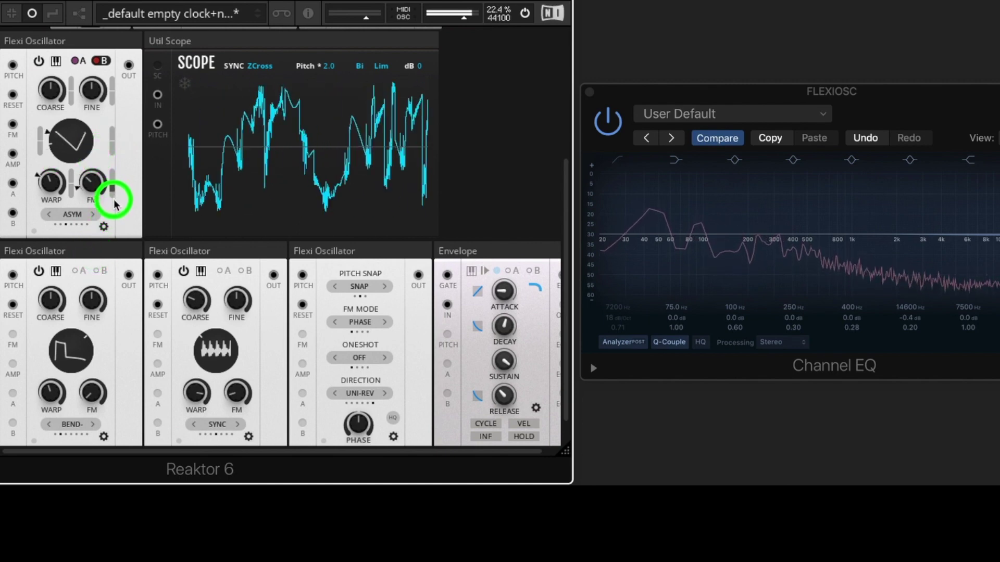
left_click_drag(114, 201, 116, 177)
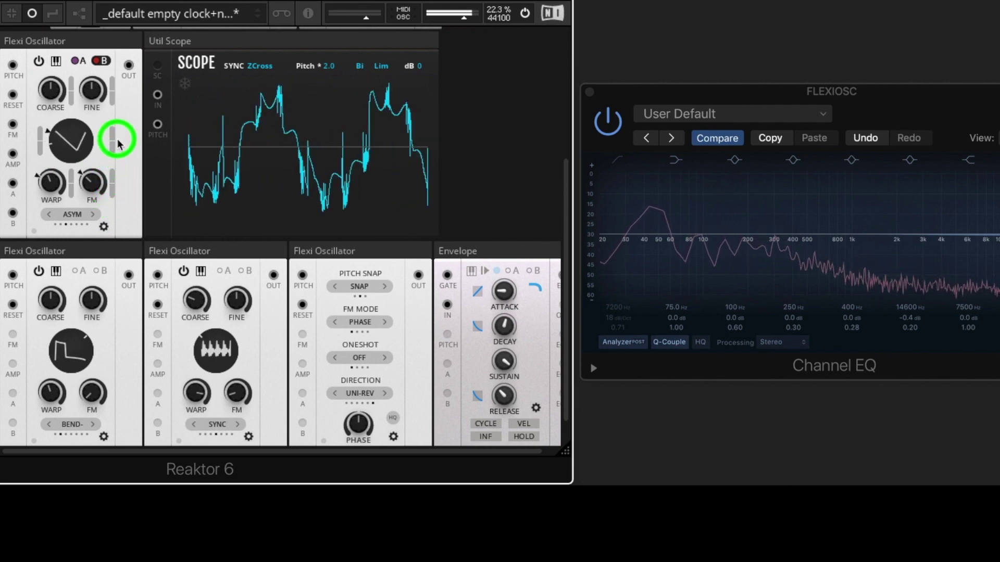
mouse_move(117, 138)
left_mouse_down()
mouse_move(140, 92)
mouse_move(140, 107)
left_mouse_up()
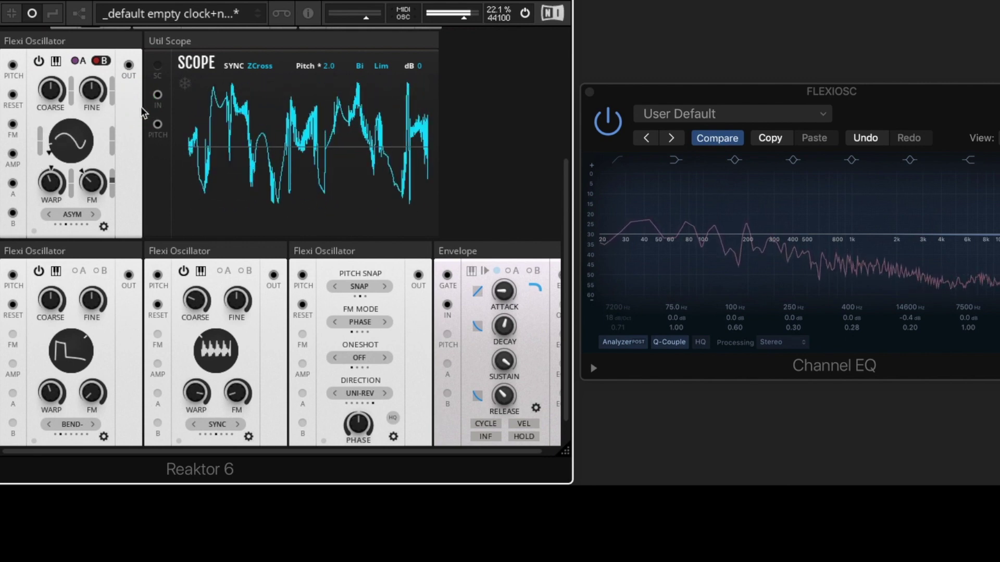
Lower the SYNC oscillator's WARP and raise FM on both the SYNC and the upper oscillator
mouse_move(198, 398)
left_click_drag(199, 397, 197, 559)
mouse_move(237, 413)
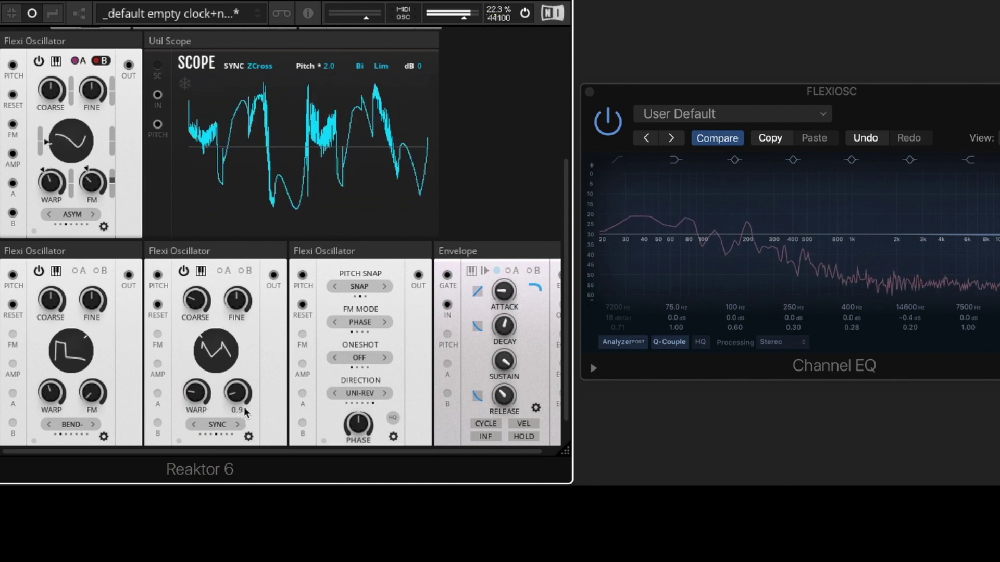
left_click_drag(237, 398, 240, 391)
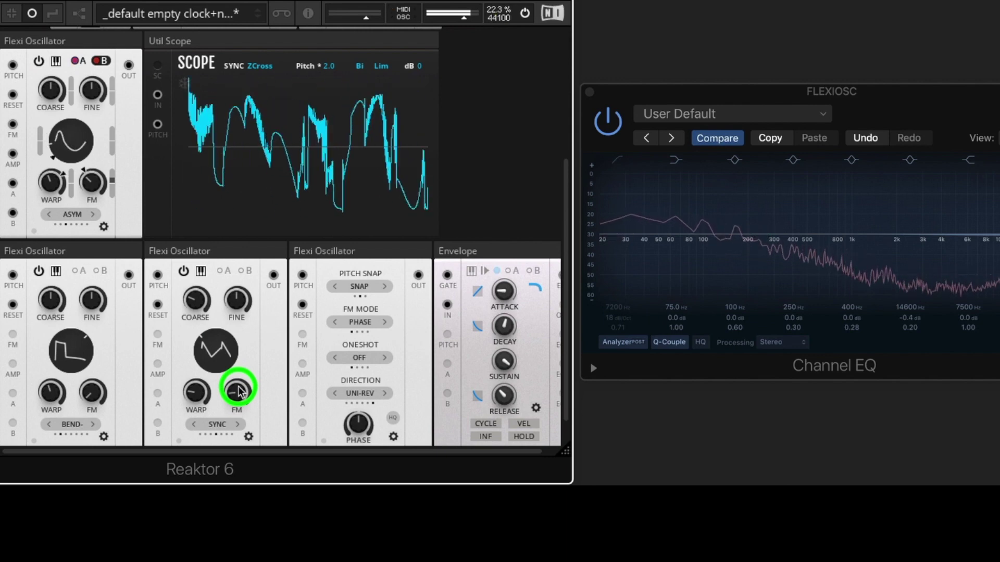
left_click_drag(240, 392, 236, 363)
left_click_drag(92, 183, 95, 118)
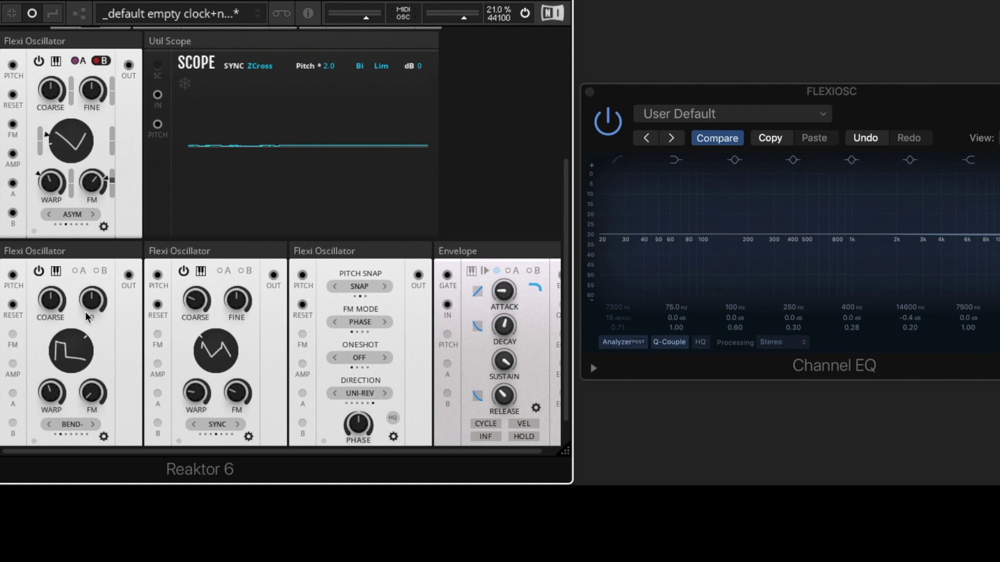
Return the FOLD oscillator to its main controls, reduce the upper oscillator's FM and set its WARP to 28.1
left_click(393, 436)
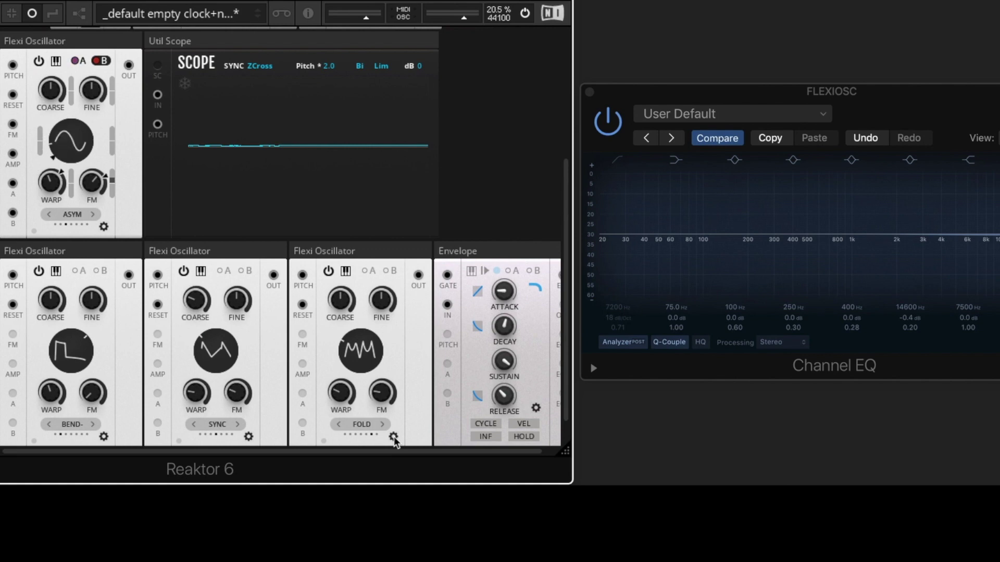
left_click_drag(381, 393, 381, 393)
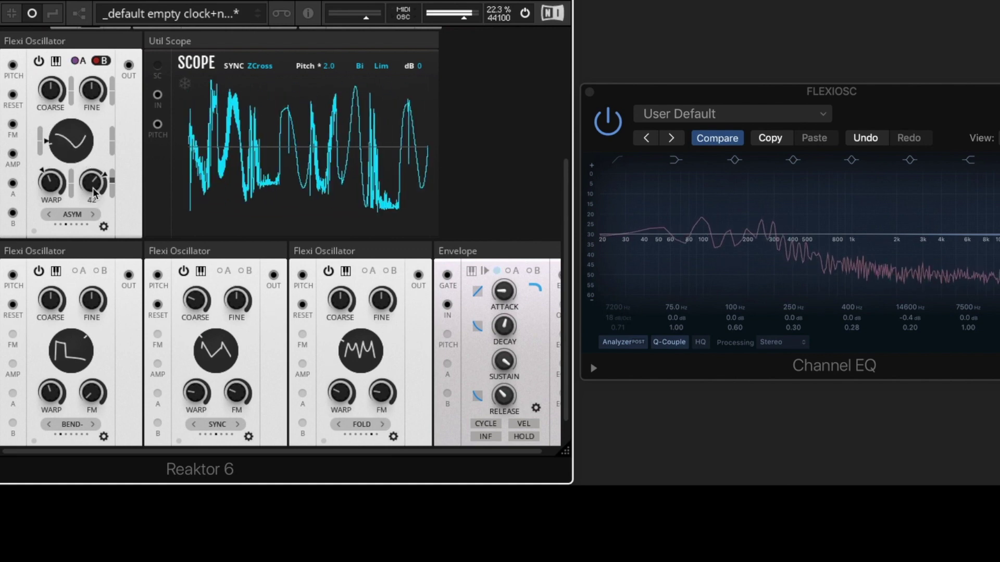
left_click_drag(92, 182, 94, 225)
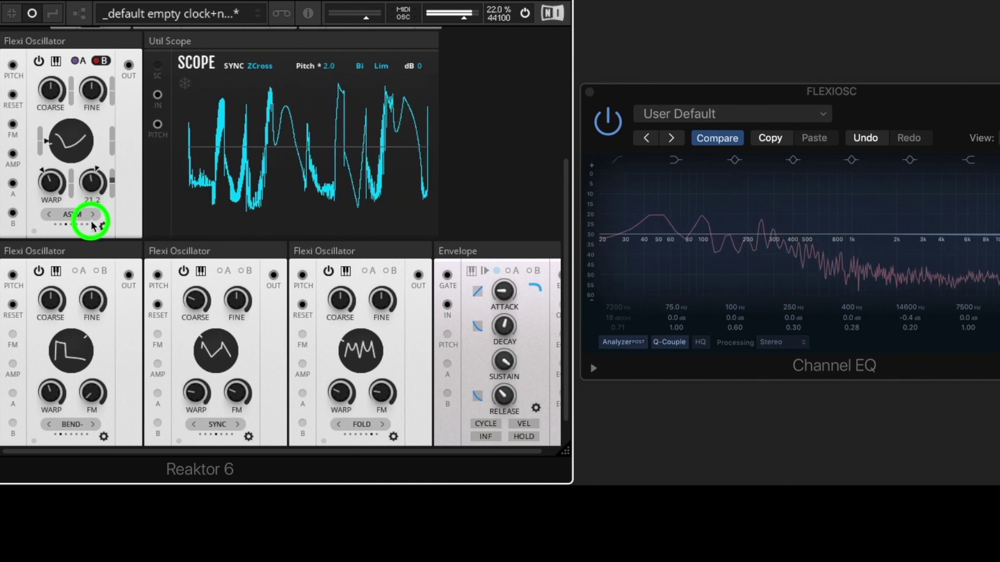
left_click_drag(93, 186, 89, 250)
left_click_drag(51, 183, 51, 205)
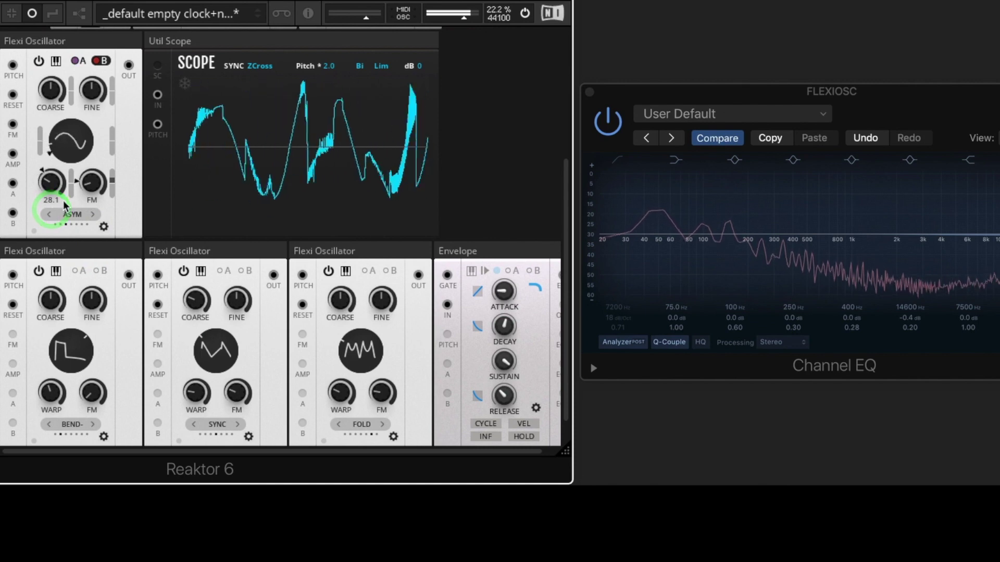